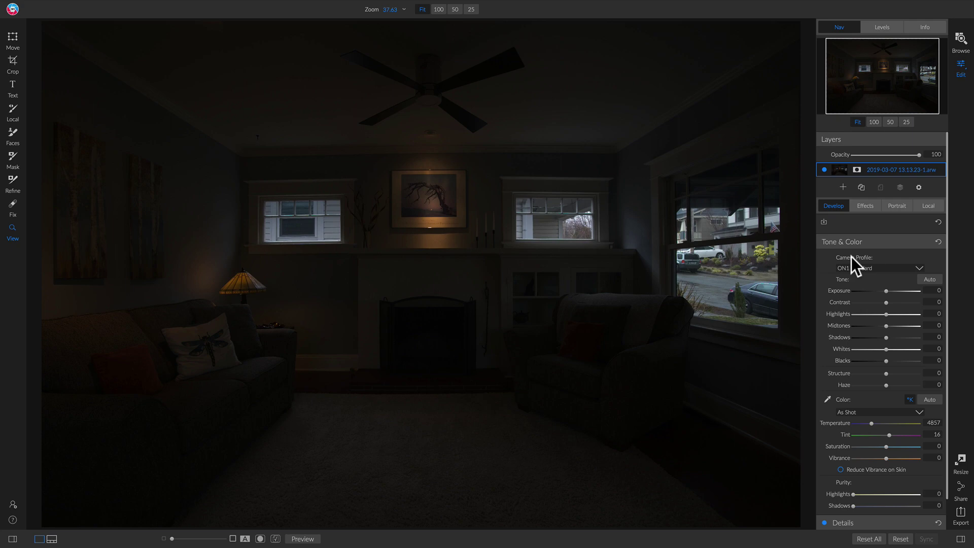
Apply the ON1 Neutral camera profile and lower the photo's contrast to -42.
left_click(895, 267)
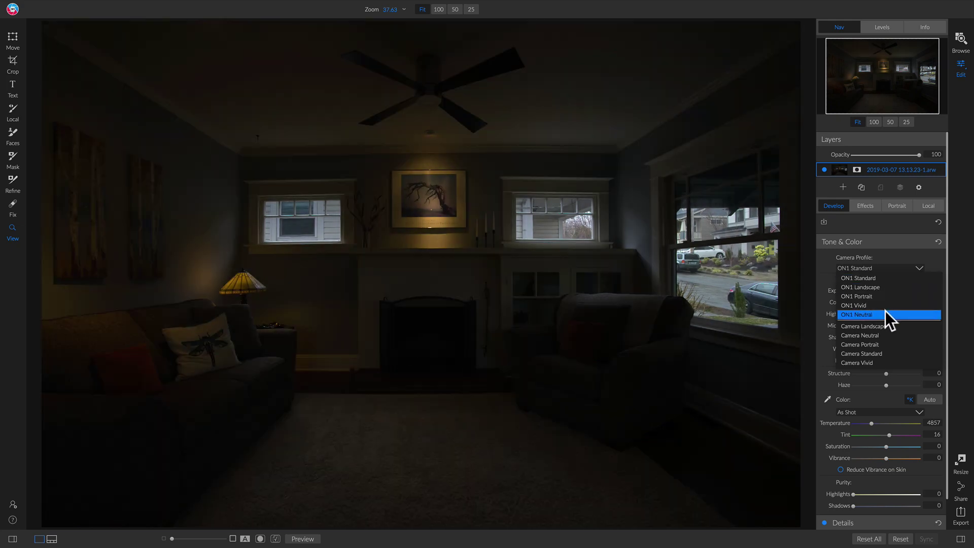
left_click(884, 314)
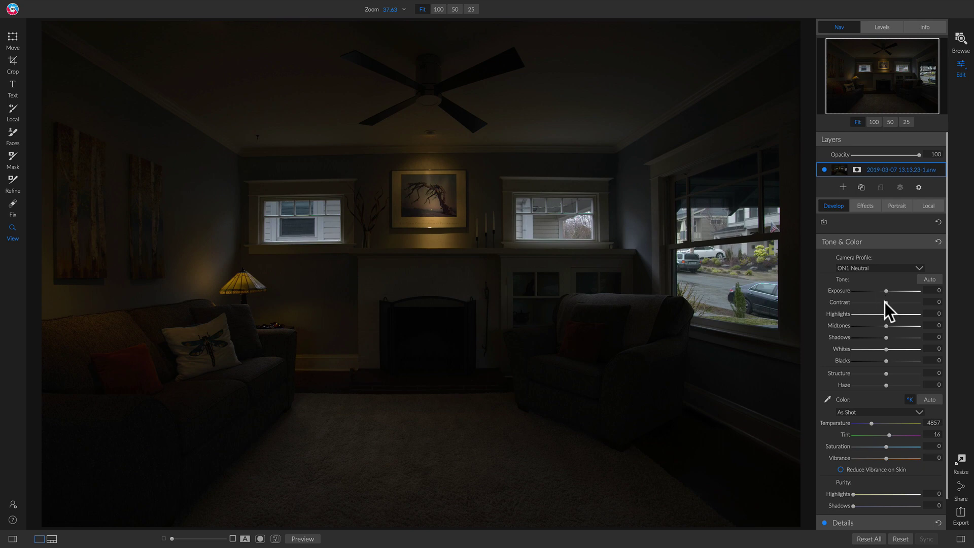
left_click_drag(885, 302, 866, 303)
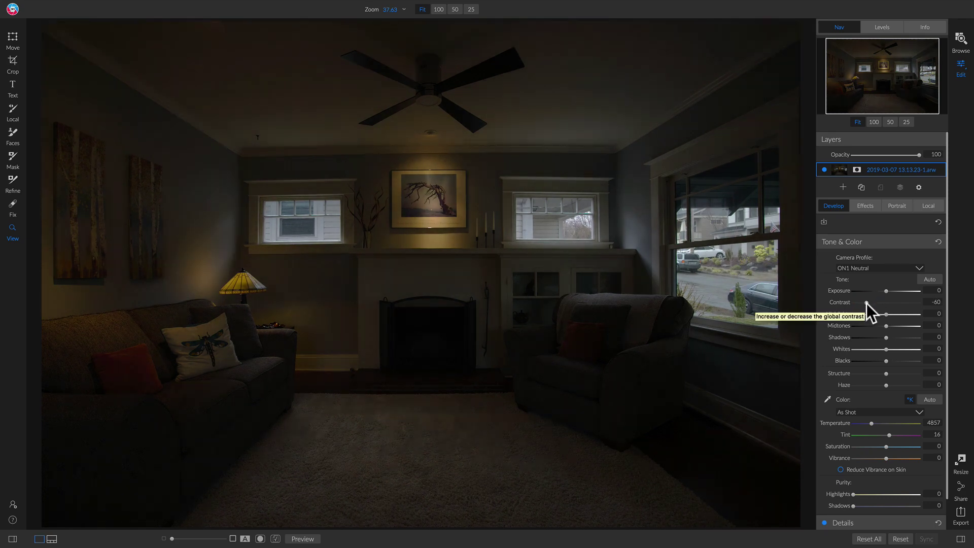
left_click_drag(866, 303, 872, 303)
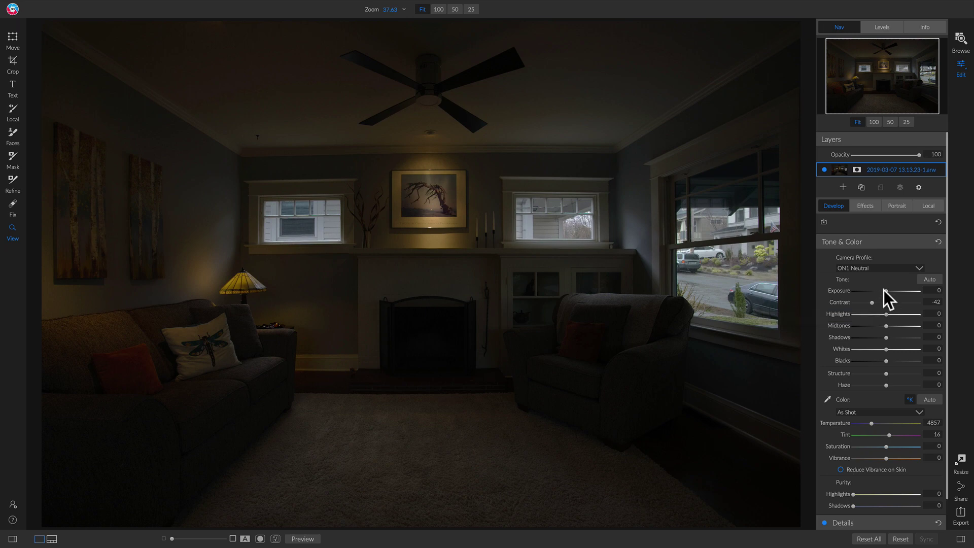
Raise the exposure to 1.45 and compare the brightened photo with the original.
left_click_drag(885, 292, 892, 291)
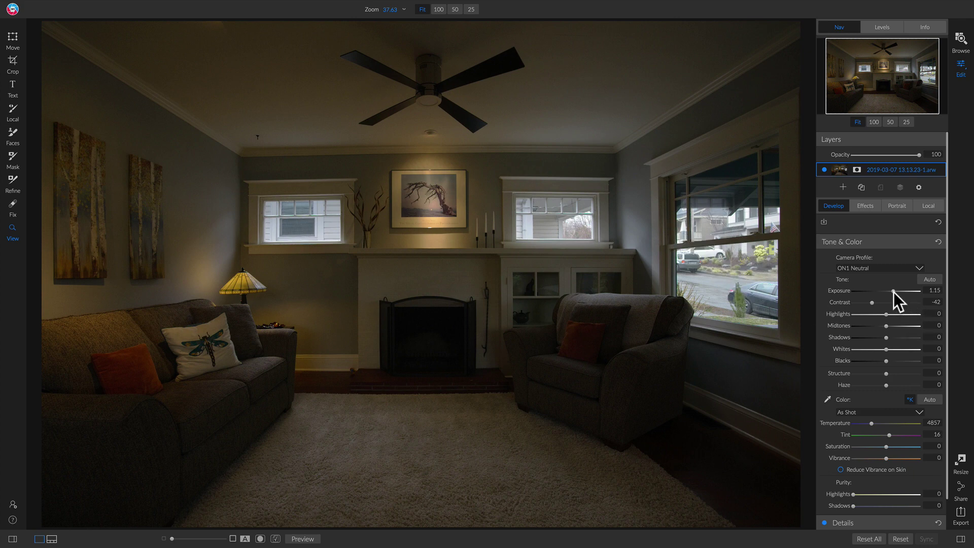
left_click_drag(893, 292, 895, 292)
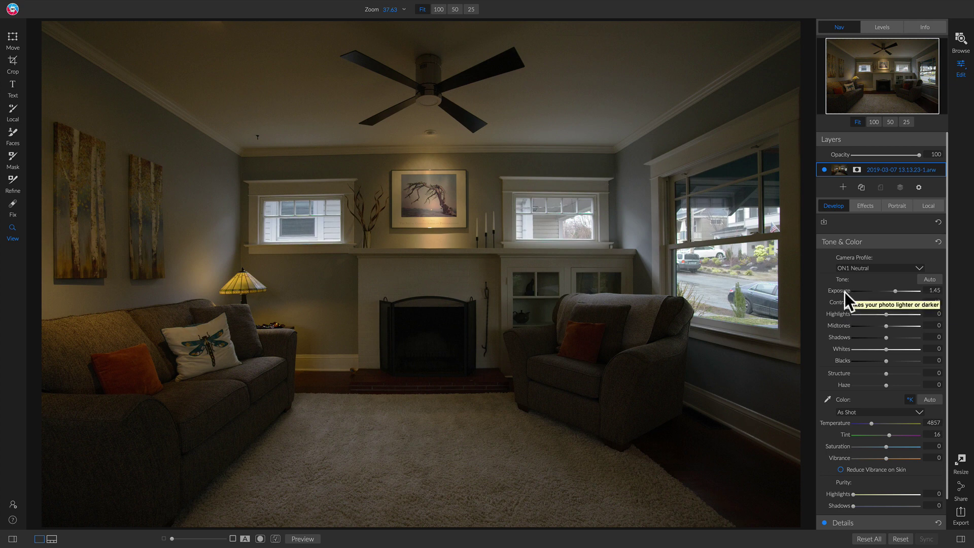
key("ctrl+p")
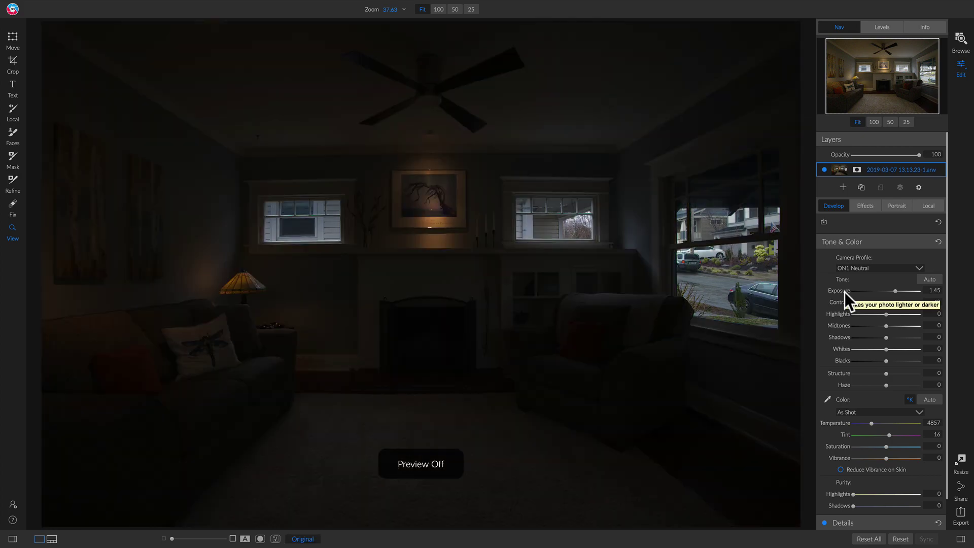
key("ctrl+p")
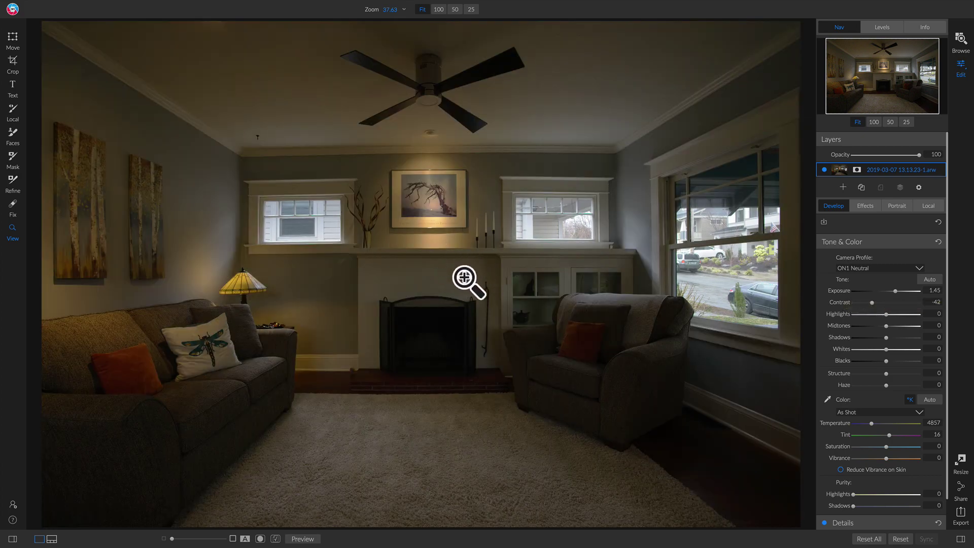
Brighten the dark interior by setting Midtones to 22 and Shadows to 26.
left_click(887, 326)
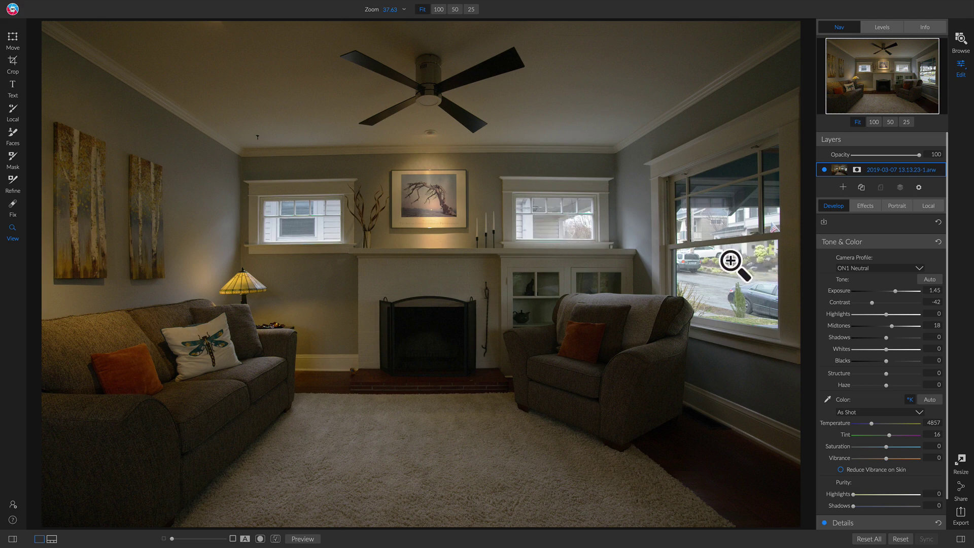
left_click_drag(891, 327, 891, 327)
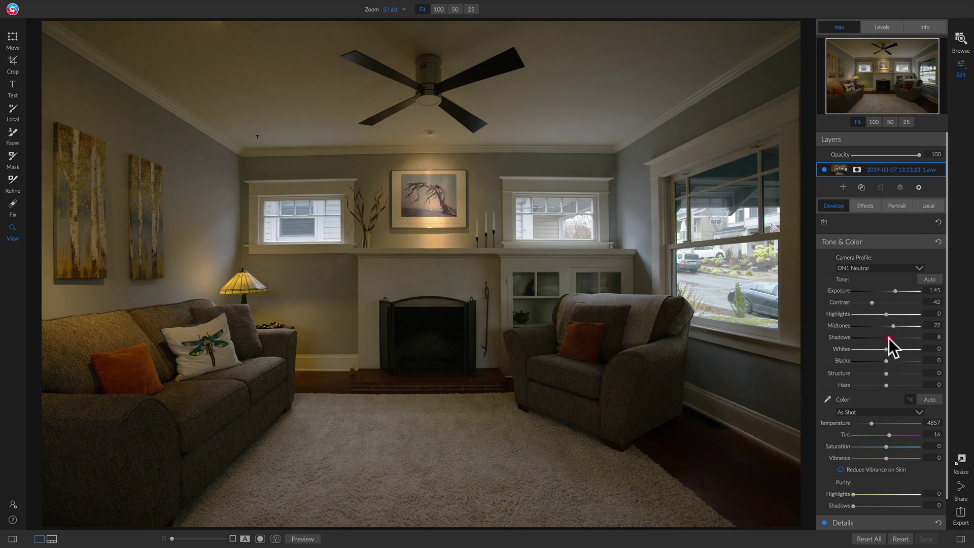
left_click_drag(894, 339, 891, 339)
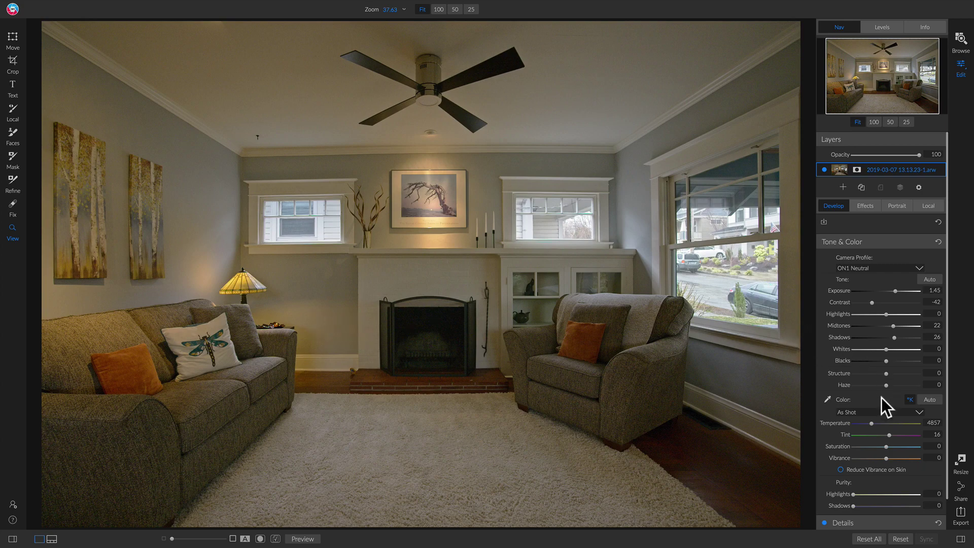
Cool the white balance to a temperature of 4400 and compare the result with the original photo.
left_click_drag(872, 423, 868, 424)
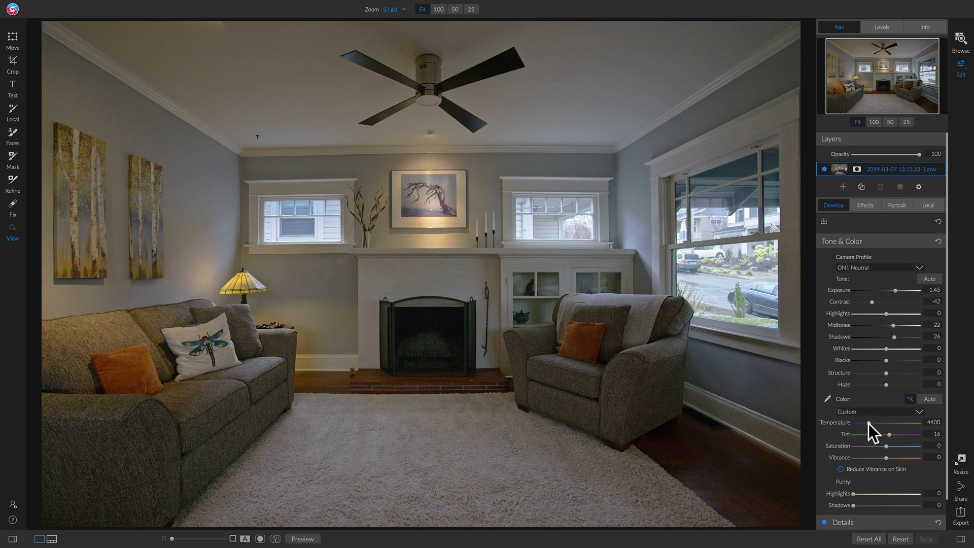
scroll(869, 424, "down", 1)
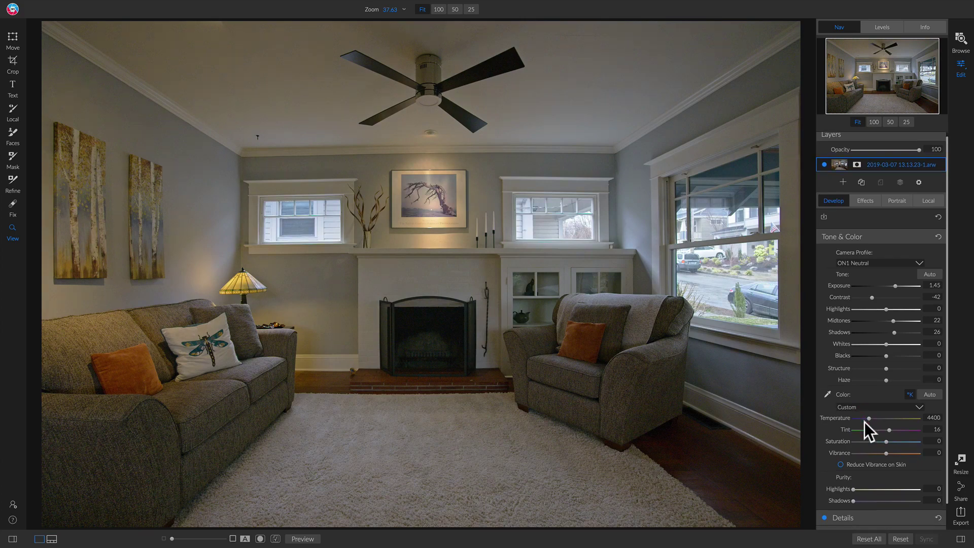
key("backslash")
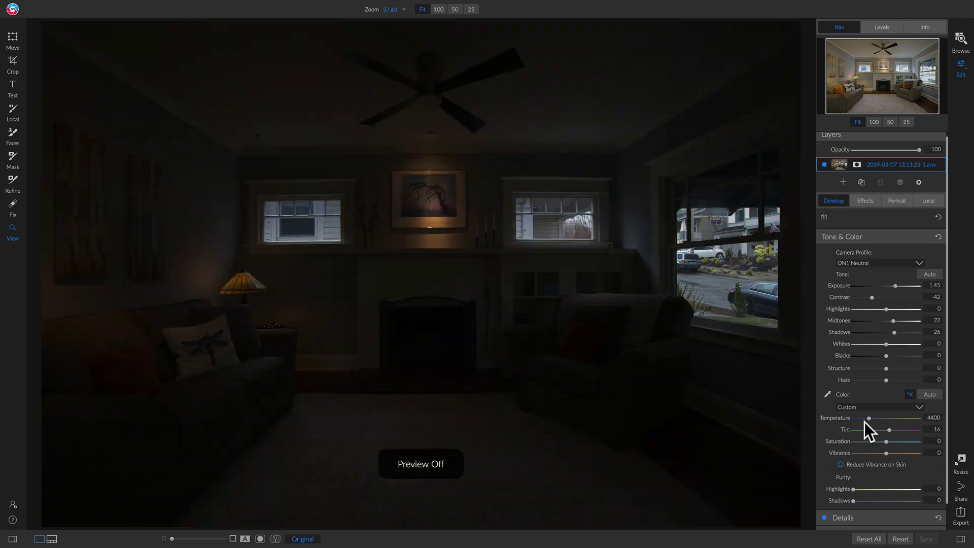
key("backslash")
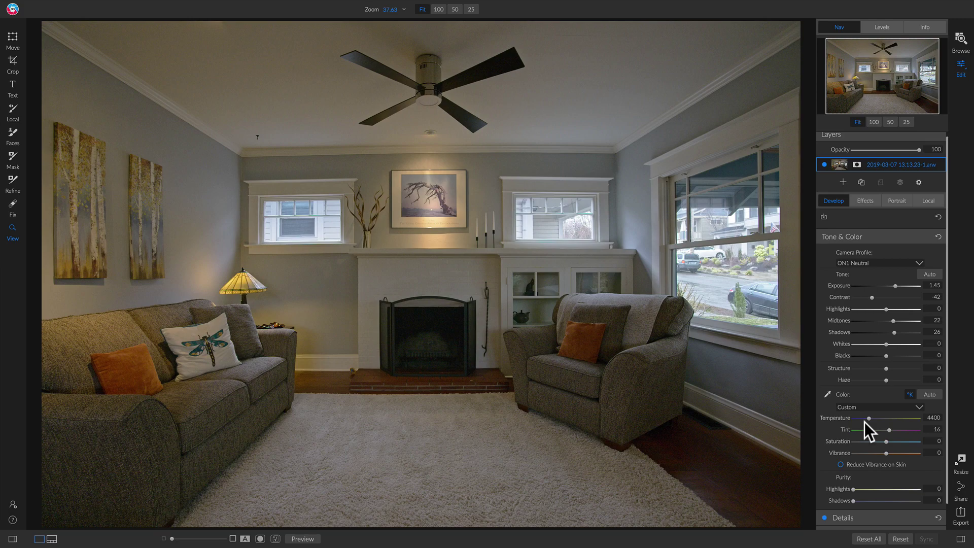
scroll(866, 309, "down", 1)
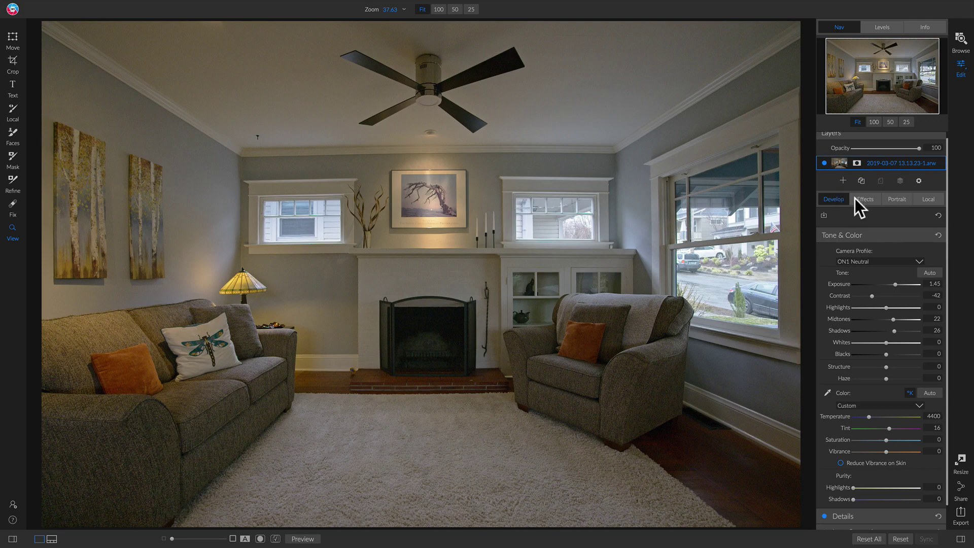
Add a Dynamic Contrast filter, compare the photo with and without it, and set Small to 21 and Medium to 35.
left_click(869, 199)
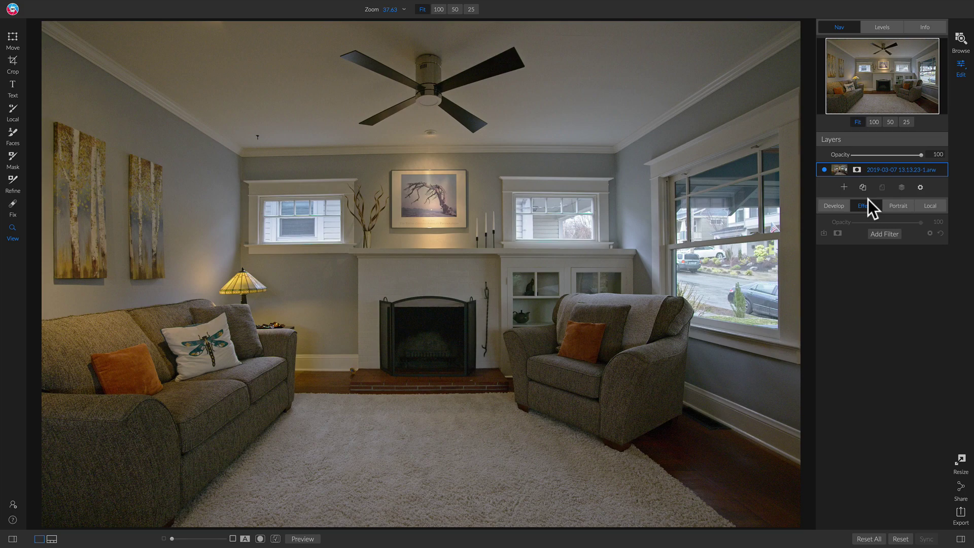
left_click(884, 235)
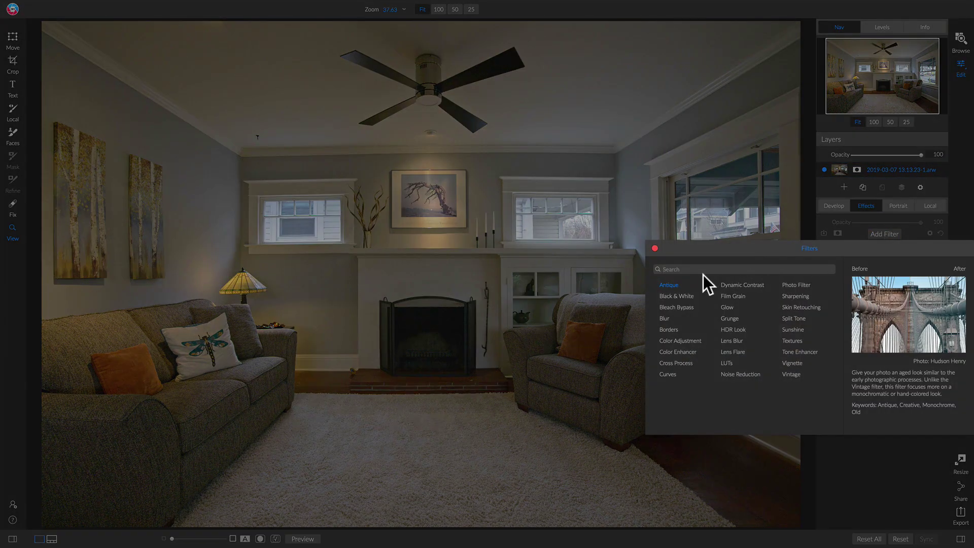
left_click(742, 285)
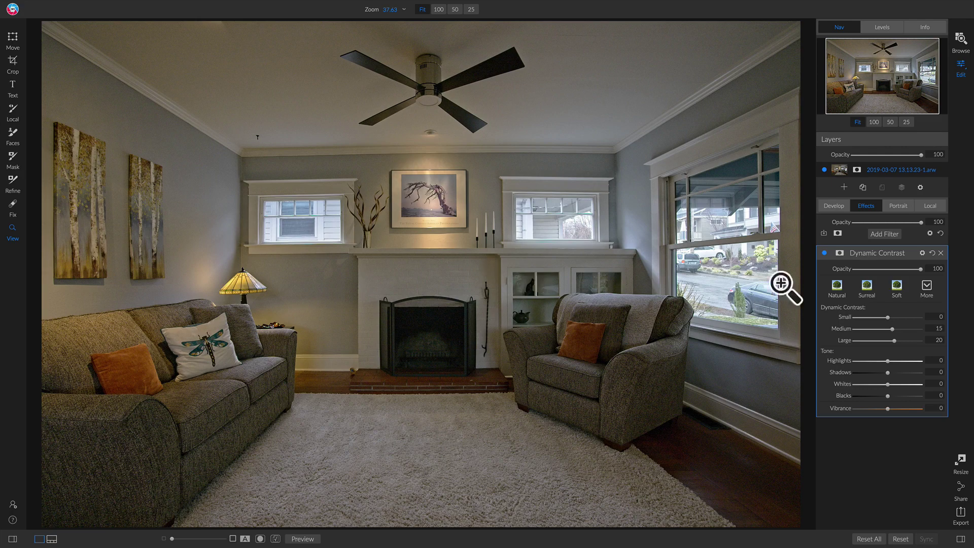
left_click(824, 252)
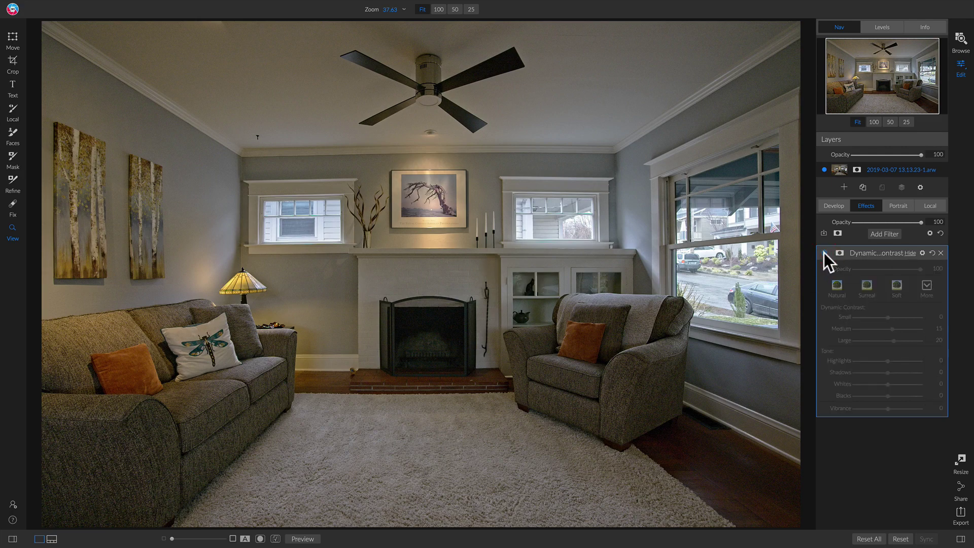
left_click(824, 253)
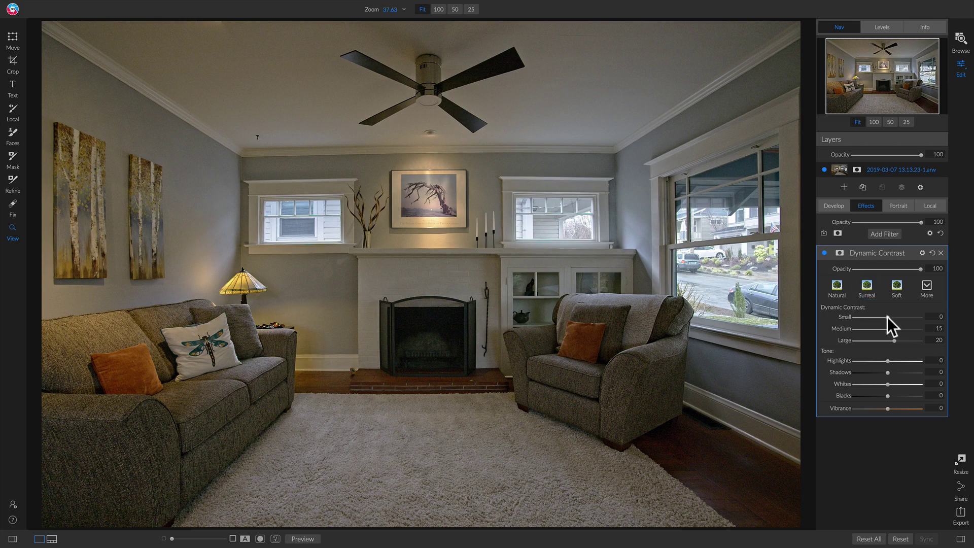
left_click_drag(888, 317, 893, 318)
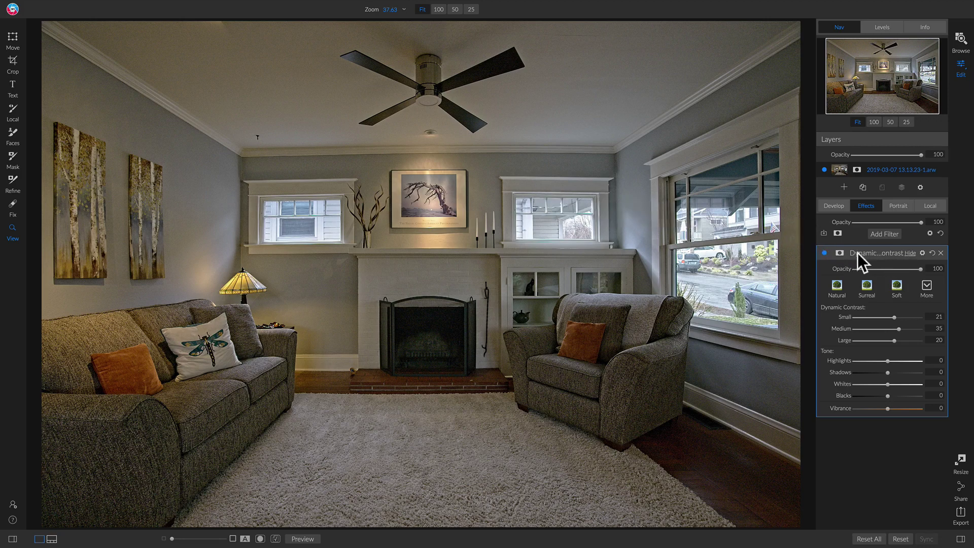
Invert the Dynamic Contrast mask to hide the effect and set the filter's Highlights to 9, Shadows to 17 and Blacks to 6.
left_click(840, 252)
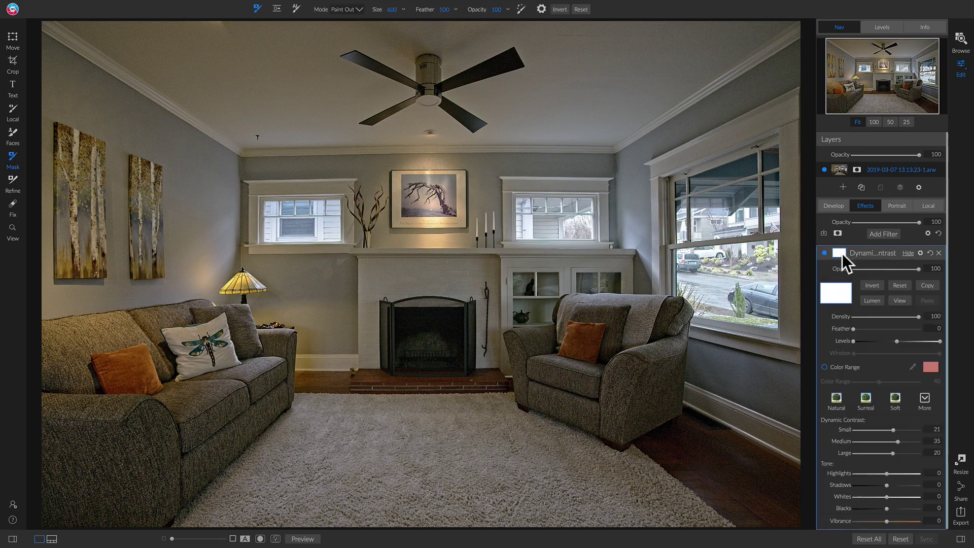
left_click(873, 282)
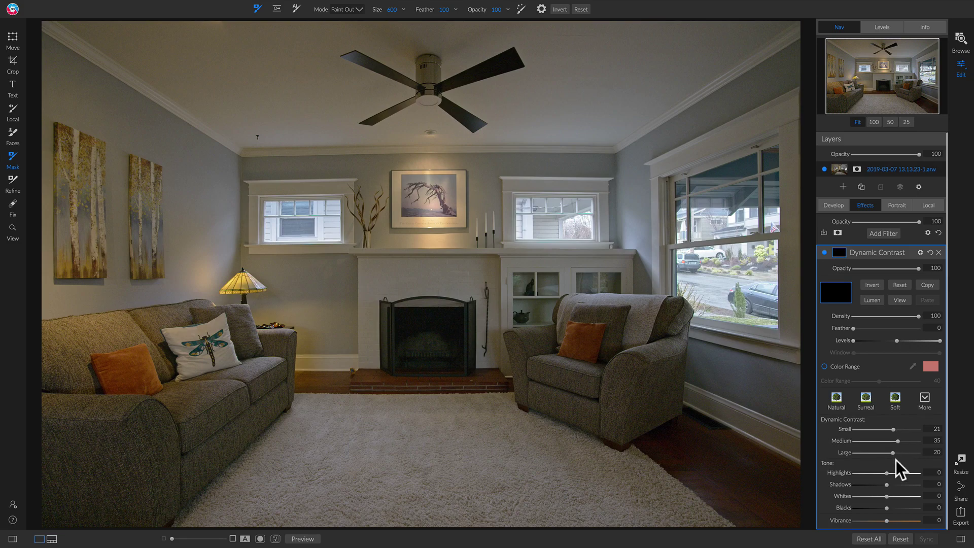
left_click_drag(886, 485, 893, 486)
left_click_drag(886, 510, 887, 510)
Paint the Dynamic Contrast effect in with a size 1200 brush over the furniture, rug, fireplace, mantel picture and wall art.
key("x")
key("bracketright")
key("bracketright")
key("bracketright")
mouse_move(126, 376)
left_mouse_down()
mouse_move(100, 395)
mouse_move(212, 350)
mouse_move(300, 375)
mouse_move(187, 453)
mouse_move(27, 431)
mouse_move(70, 336)
mouse_move(252, 311)
mouse_move(270, 431)
mouse_move(557, 439)
mouse_move(522, 430)
mouse_move(570, 337)
mouse_move(617, 320)
mouse_move(581, 351)
mouse_move(658, 419)
mouse_move(688, 466)
left_mouse_up()
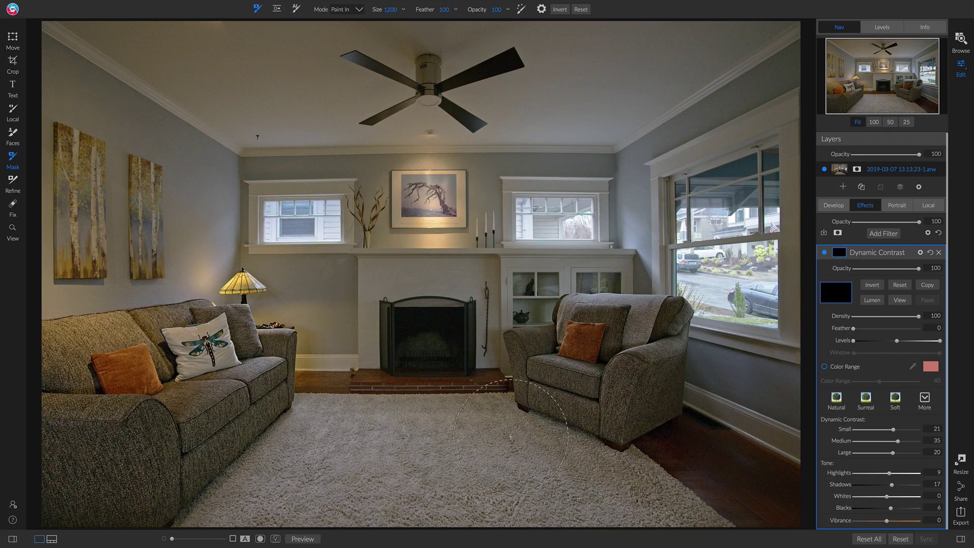
left_click_drag(414, 358, 449, 350)
left_click_drag(381, 208, 463, 211)
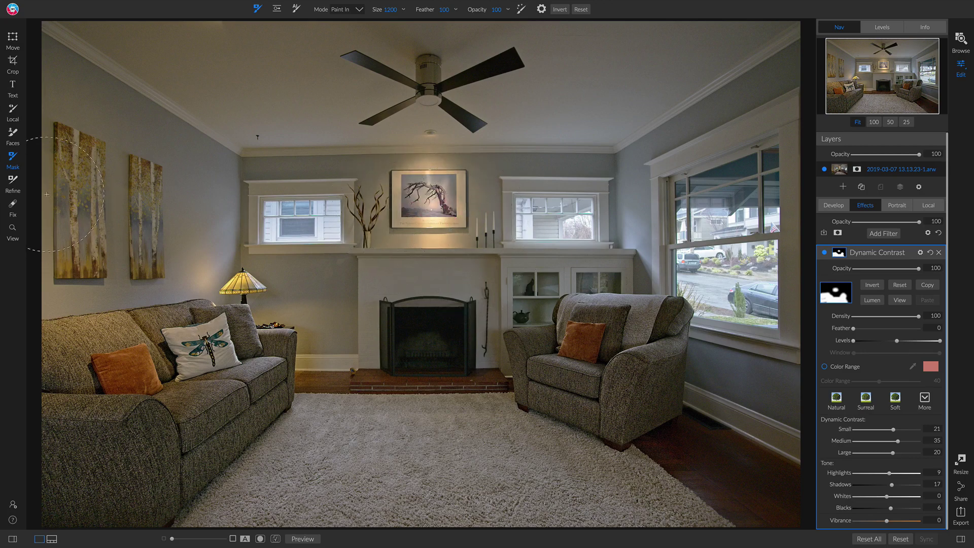
mouse_move(79, 209)
left_mouse_down()
mouse_move(78, 261)
mouse_move(113, 250)
mouse_move(142, 199)
mouse_move(135, 284)
mouse_move(108, 382)
left_mouse_up()
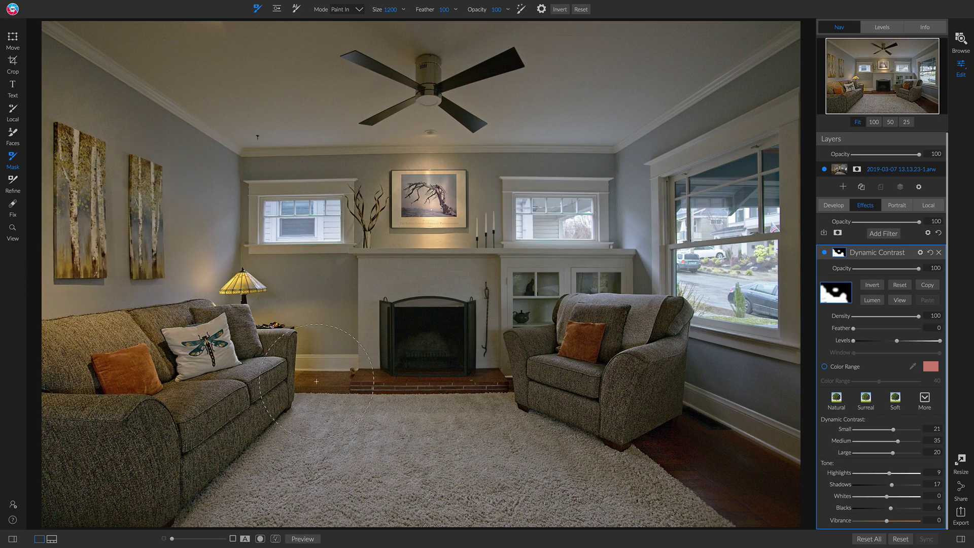
Paint the contrast effect in around the armchair and cabinet with a size 700 brush, and compare the photo with and without the filter.
key("bracketleft")
key("bracketleft")
key("bracketleft")
key("bracketleft")
key("bracketleft")
mouse_move(513, 304)
left_mouse_down()
mouse_move(540, 270)
mouse_move(608, 277)
mouse_move(625, 402)
left_mouse_up()
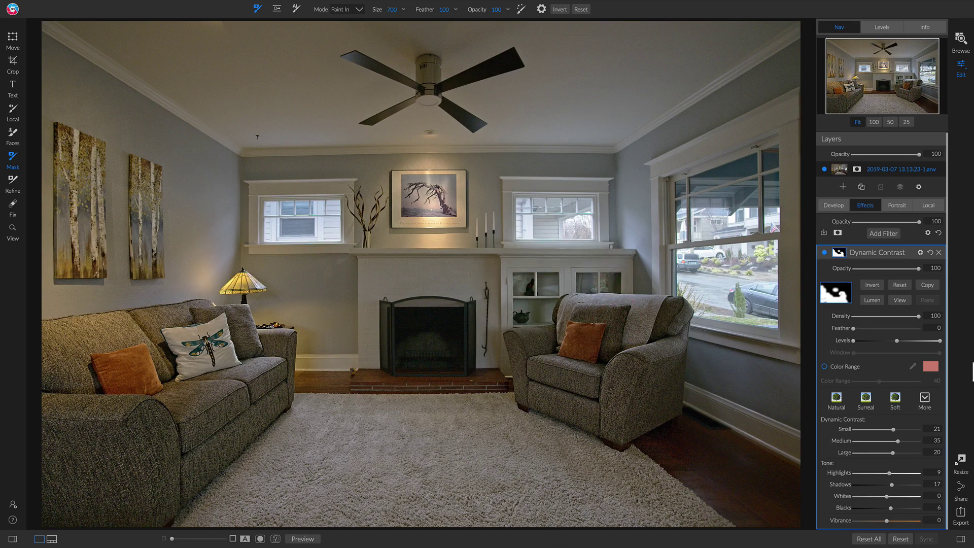
left_click(824, 253)
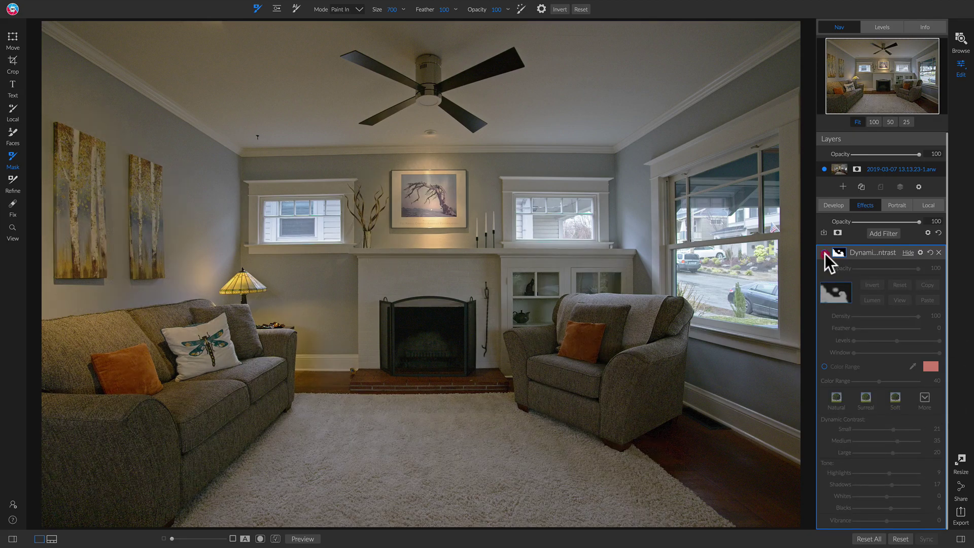
left_click(824, 253)
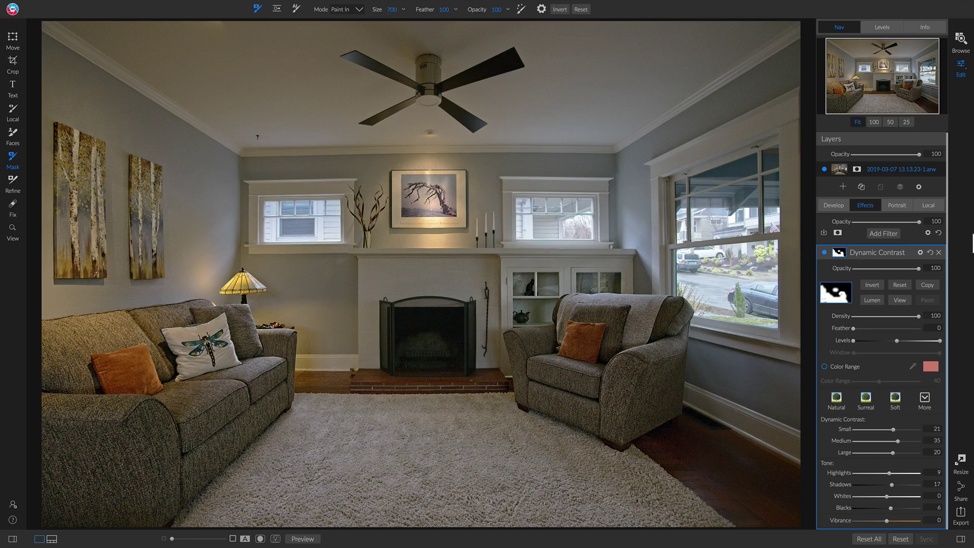
Add a Split Tone filter to the photo and apply its Cool preset.
left_click(890, 233)
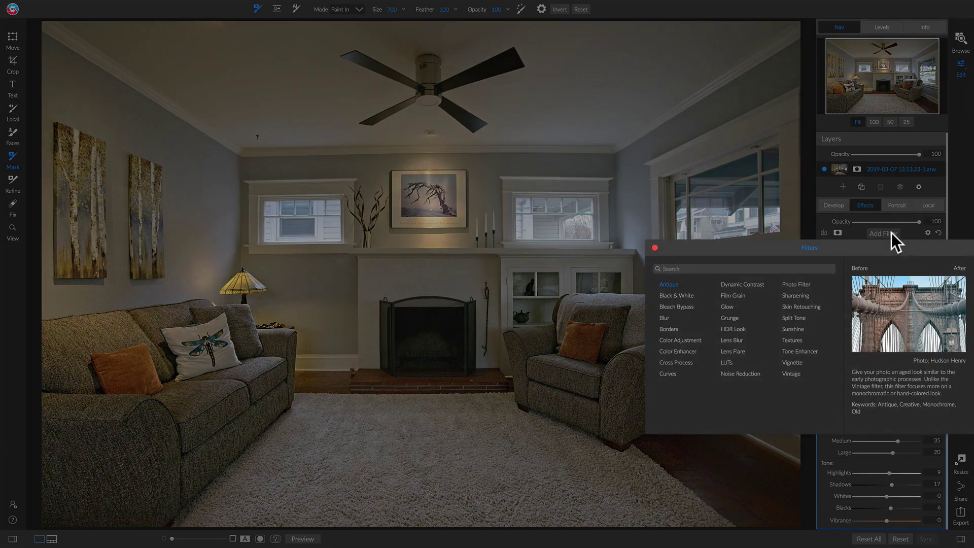
left_click(792, 317)
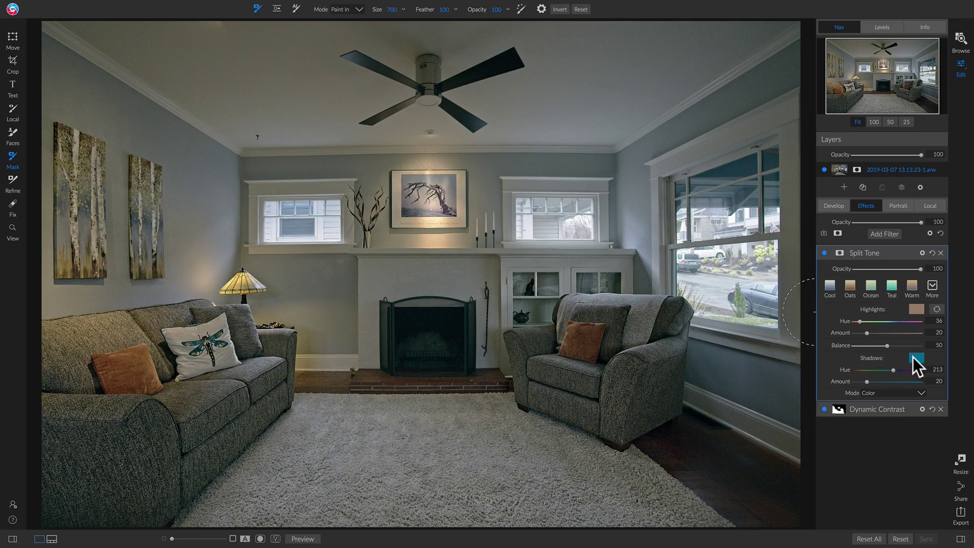
left_click(831, 288)
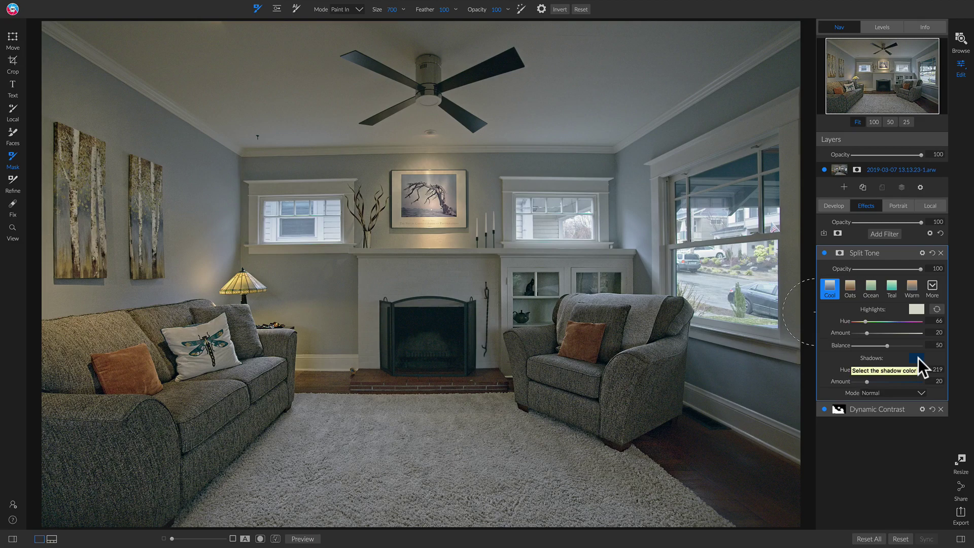
Compare the photo with and without the Split Tone filter and set the filter's blending mode to Color.
left_click(824, 253)
left_click(824, 253)
left_click(895, 392)
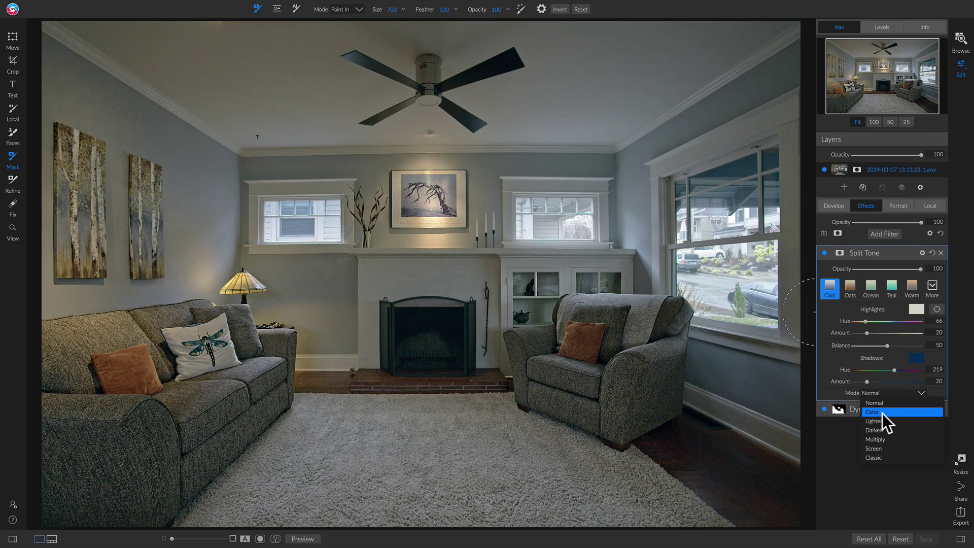
left_click(882, 413)
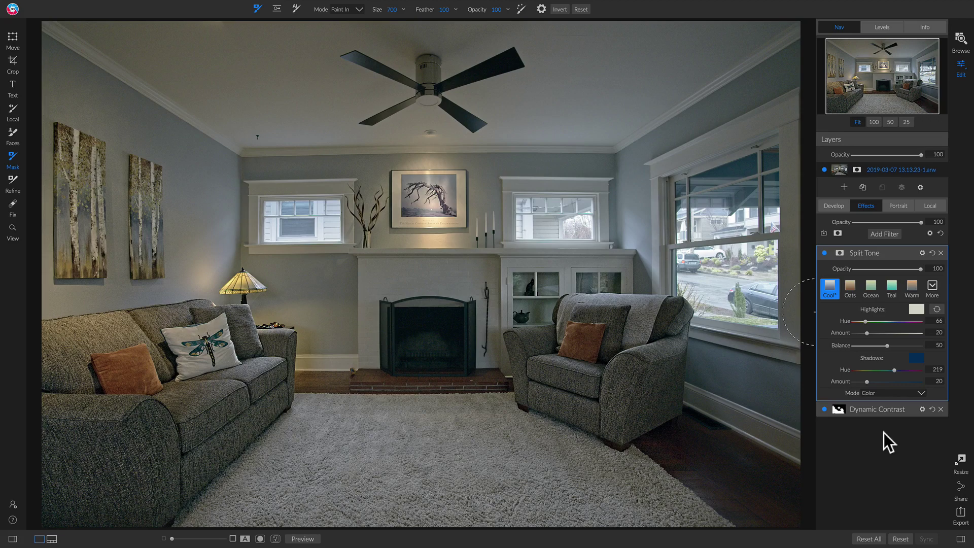
Toggle the Split Tone filter off and on to check its effect on the room's colors.
left_click(824, 254)
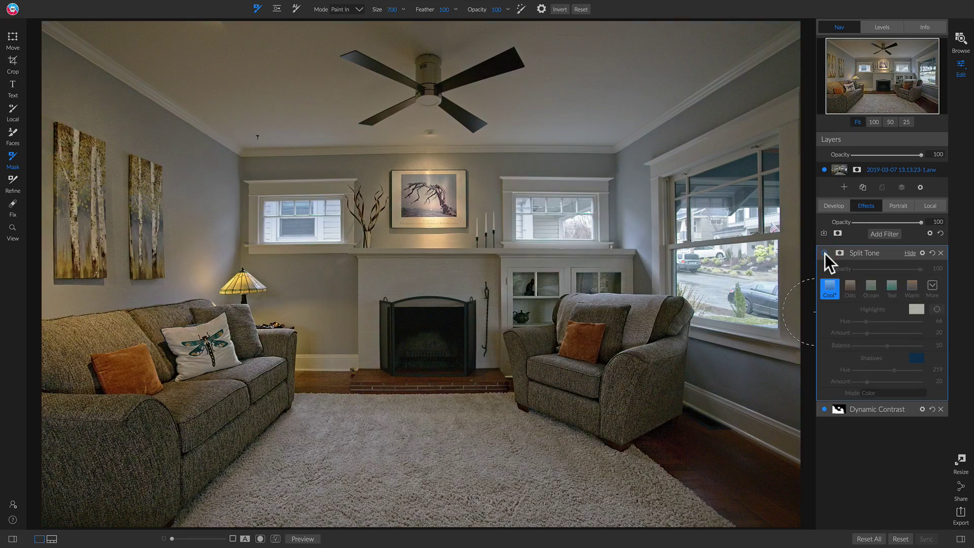
left_click(824, 253)
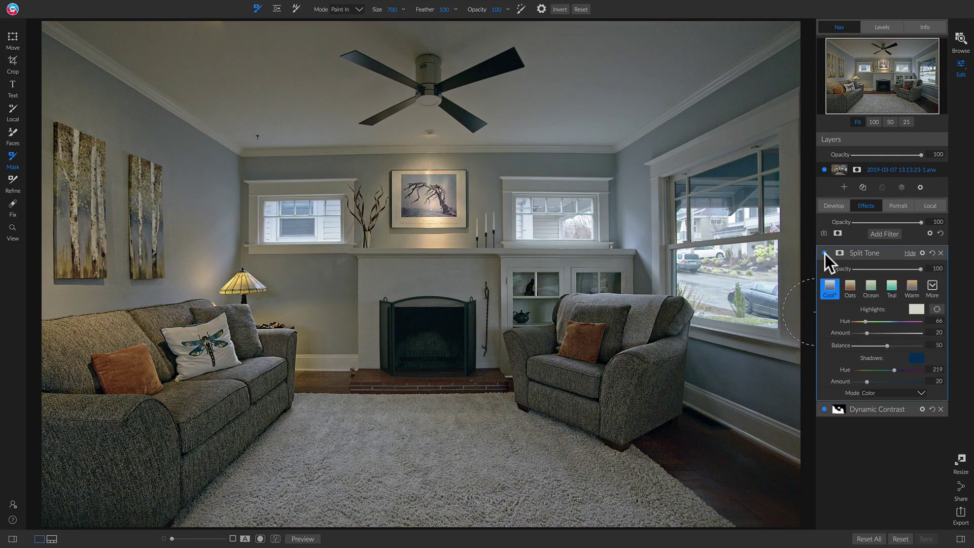
left_click(824, 253)
left_click(824, 253)
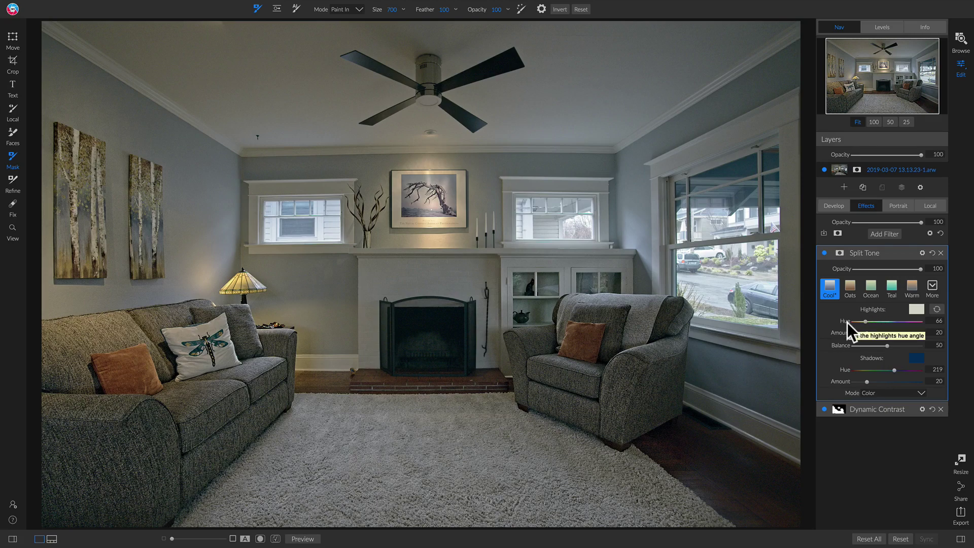
Set up a Darken local adjustment with temperature 4 and haze -33.
left_click(930, 205)
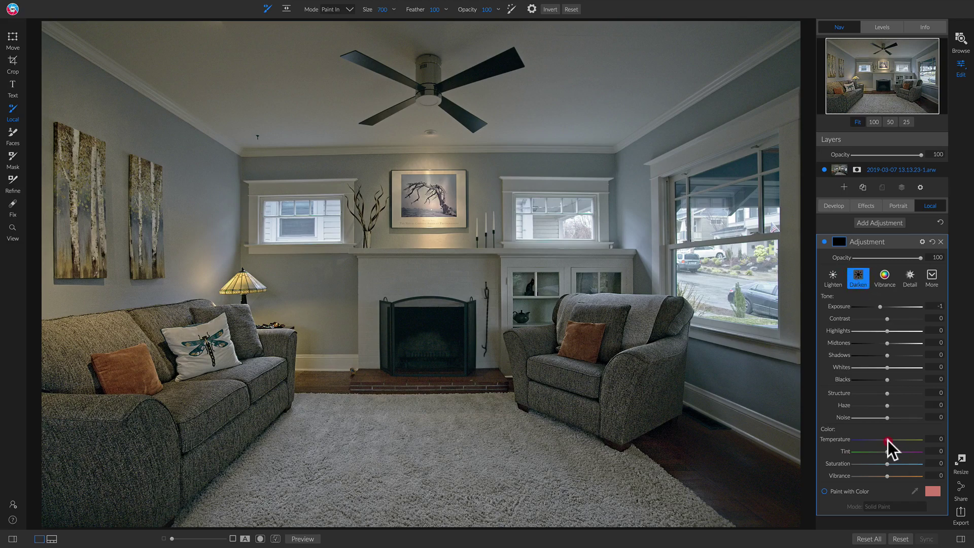
left_click_drag(887, 440, 887, 440)
left_click_drag(887, 406, 876, 405)
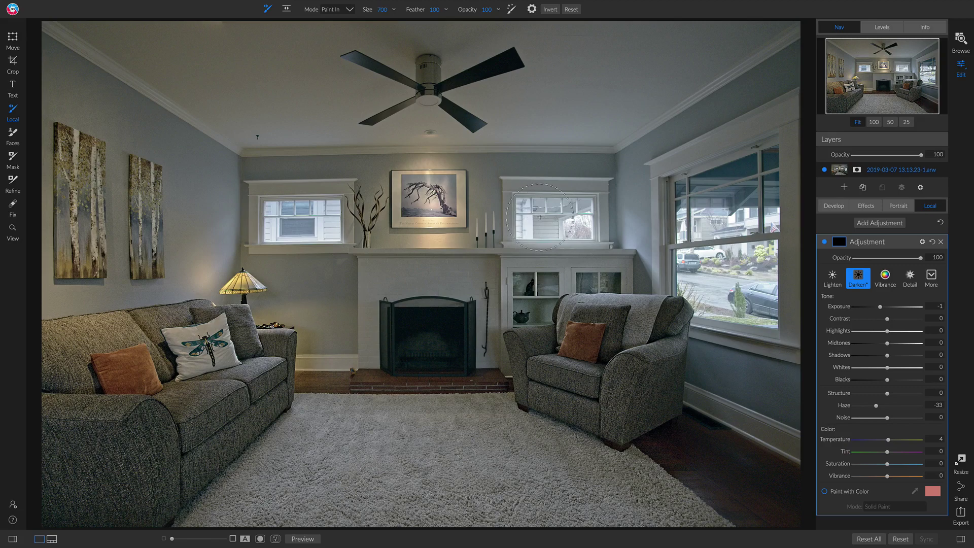
Paint the Darken adjustment over the back window above the cabinet and the large side window with a size 300 brush.
key("bracketleft")
key("bracketleft")
key("bracketleft")
key("bracketleft")
key("bracketleft")
key("bracketleft")
key("bracketleft")
mouse_move(522, 205)
left_mouse_down()
mouse_move(590, 209)
mouse_move(586, 231)
mouse_move(526, 230)
left_mouse_up()
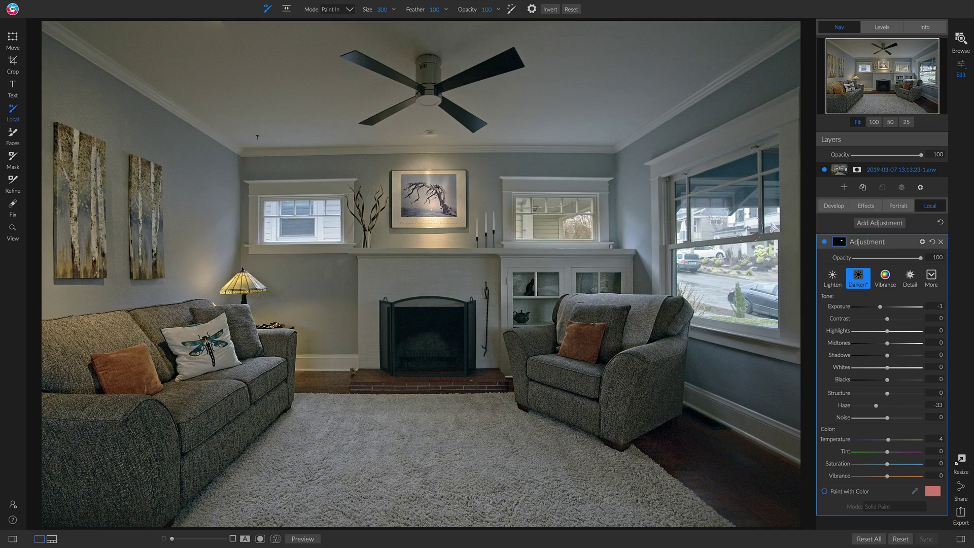
mouse_move(748, 218)
left_mouse_down()
mouse_move(684, 217)
mouse_move(776, 220)
mouse_move(767, 317)
mouse_move(704, 307)
mouse_move(698, 291)
mouse_move(678, 281)
mouse_move(694, 253)
mouse_move(759, 253)
mouse_move(712, 266)
mouse_move(741, 272)
mouse_move(725, 288)
left_mouse_up()
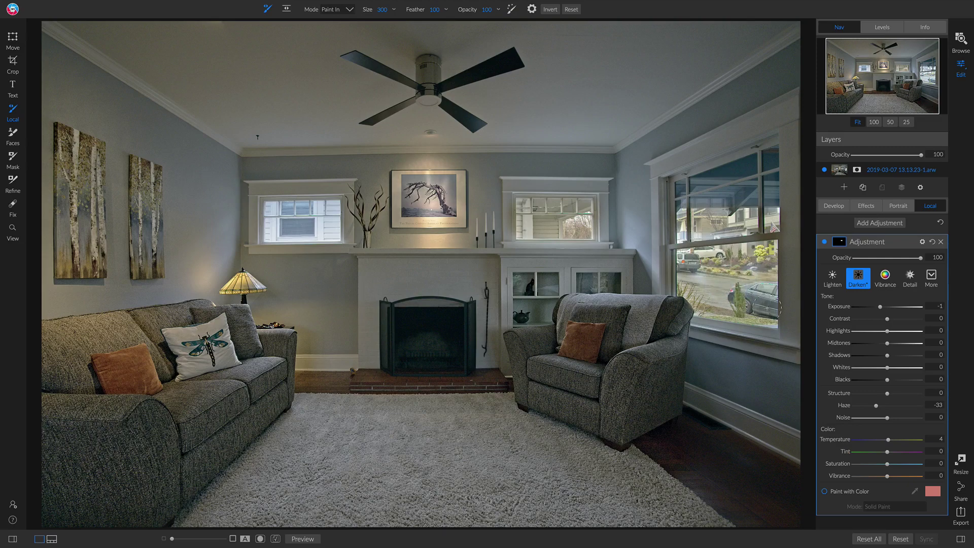
mouse_move(700, 273)
left_mouse_down()
mouse_move(739, 278)
mouse_move(686, 237)
mouse_move(719, 222)
mouse_move(737, 226)
mouse_move(699, 227)
mouse_move(684, 269)
left_mouse_up()
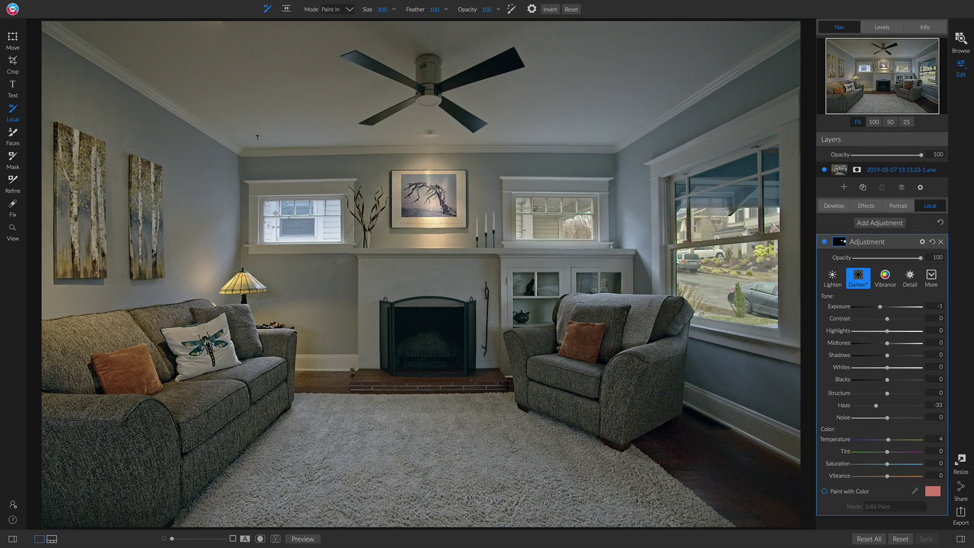
Paint the Darken adjustment over the small back window above the lamp, redoing the stroke so it covers the panes.
mouse_move(271, 213)
left_mouse_down()
mouse_move(334, 204)
mouse_move(332, 233)
left_mouse_up()
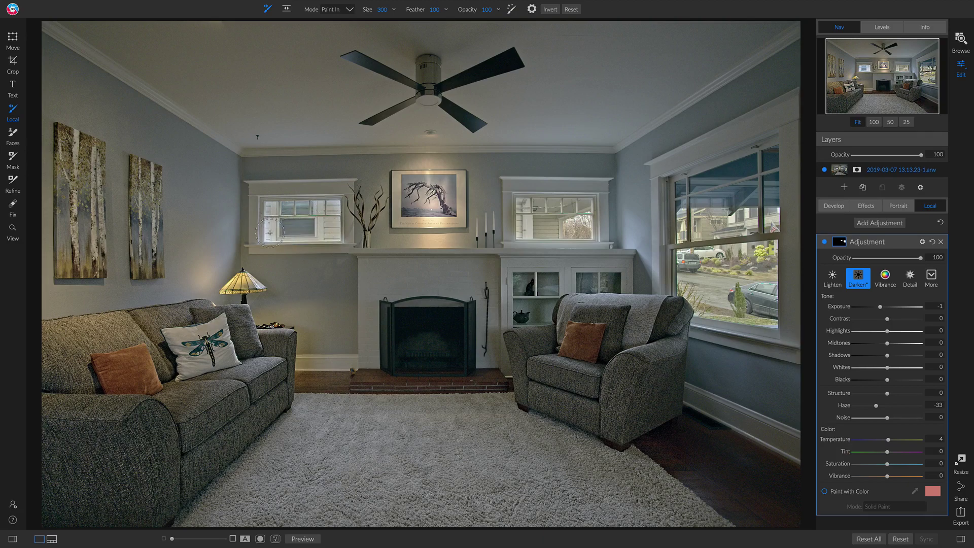
left_click(324, 197)
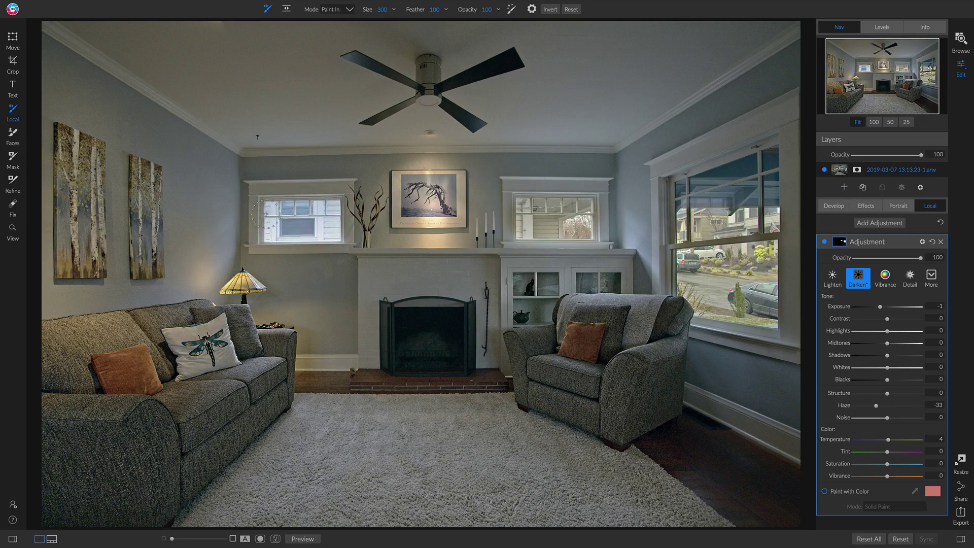
mouse_move(268, 207)
left_mouse_down()
mouse_move(330, 212)
mouse_move(331, 232)
mouse_move(267, 232)
mouse_move(269, 215)
mouse_move(320, 212)
mouse_move(286, 229)
left_mouse_up()
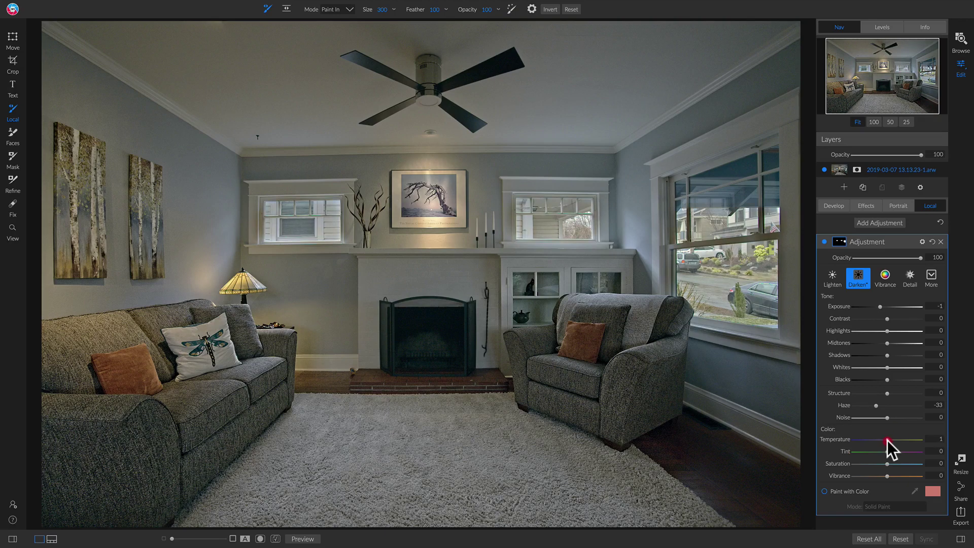
Set the local adjustment's temperature to 2 and its opacity to 76.
left_click(935, 439)
type("2")
left_click(824, 242)
mouse_move(919, 258)
left_mouse_down()
mouse_move(855, 260)
mouse_move(905, 258)
left_mouse_up()
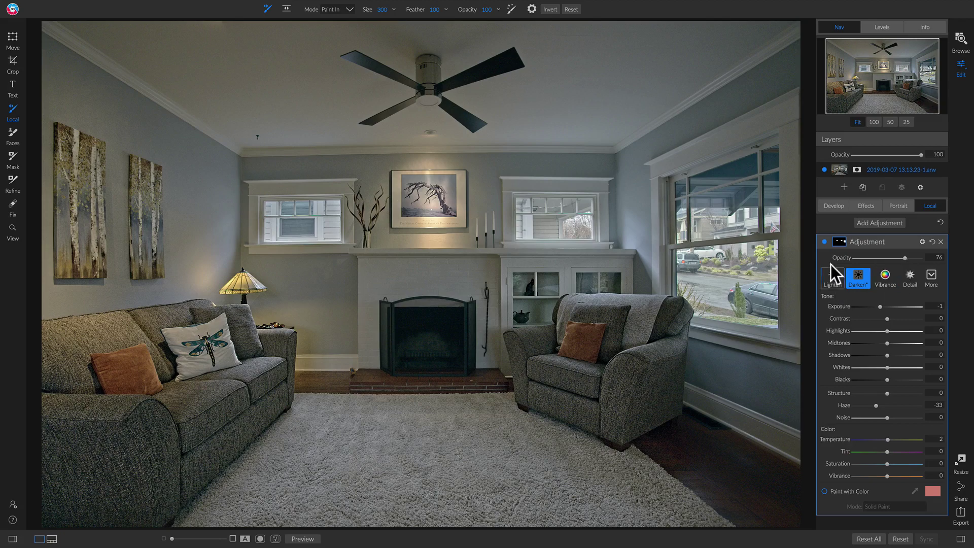
Compare the windows with and without the local adjustment, and toggle the preview of the whole edit off and on.
left_click(824, 242)
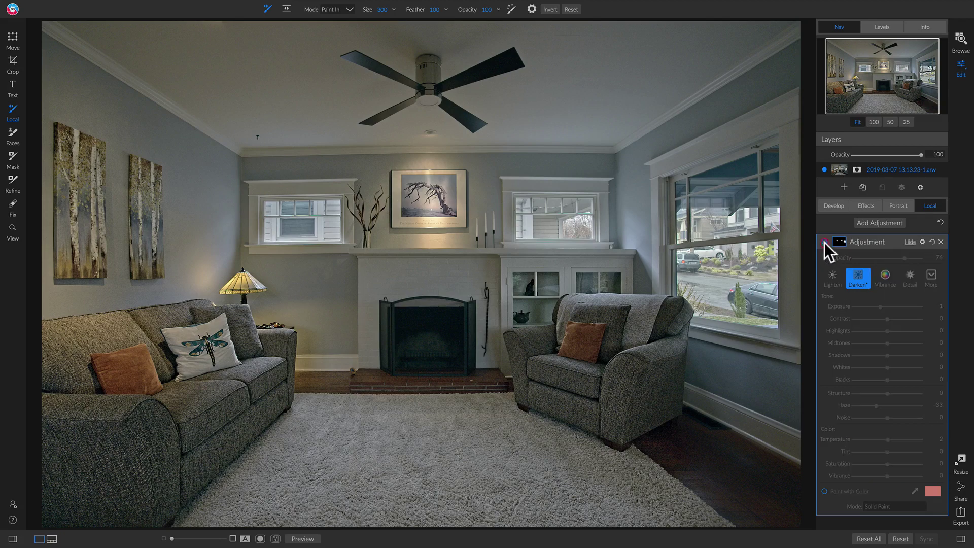
left_click(824, 242)
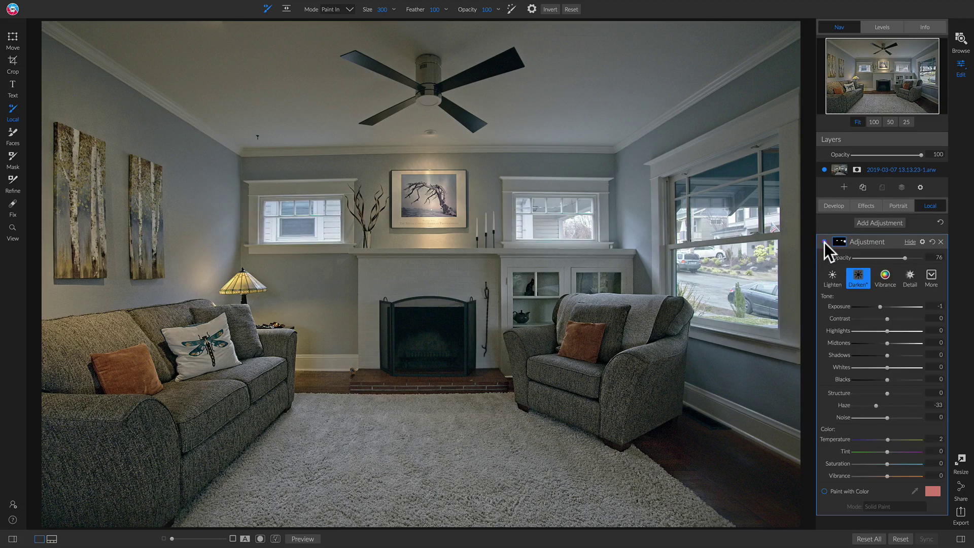
left_click(824, 242)
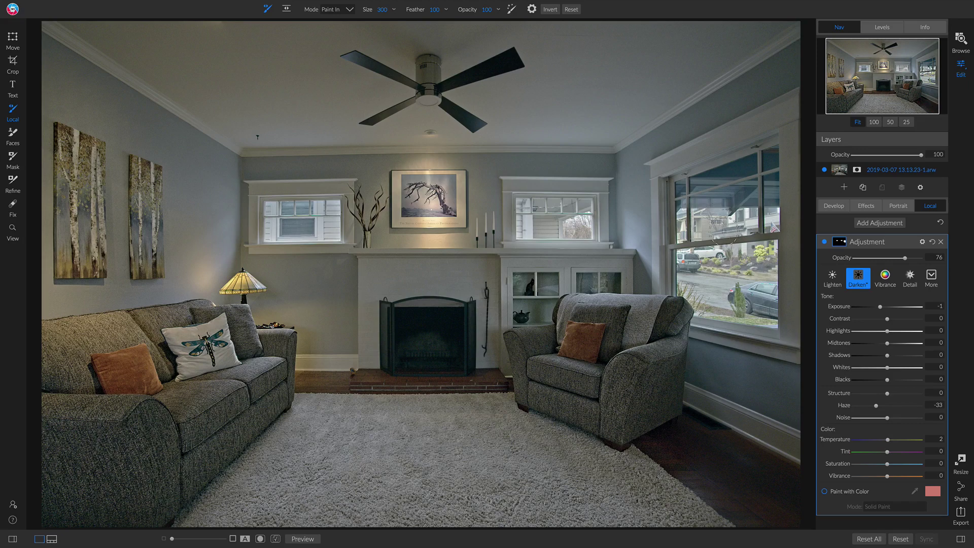
key("ctrl+p")
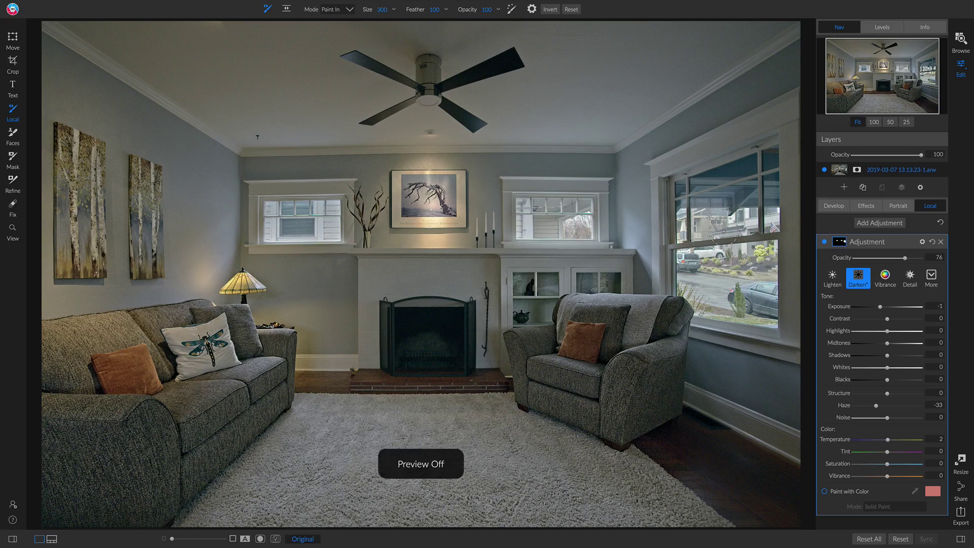
key("ctrl+p")
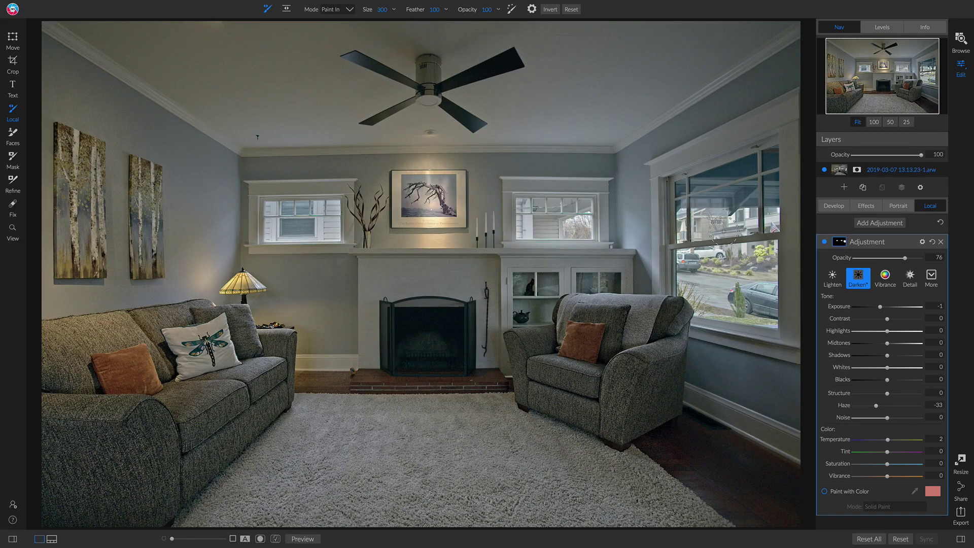
Add a Vignette filter to the photo and apply its Big Softy preset.
left_click(866, 206)
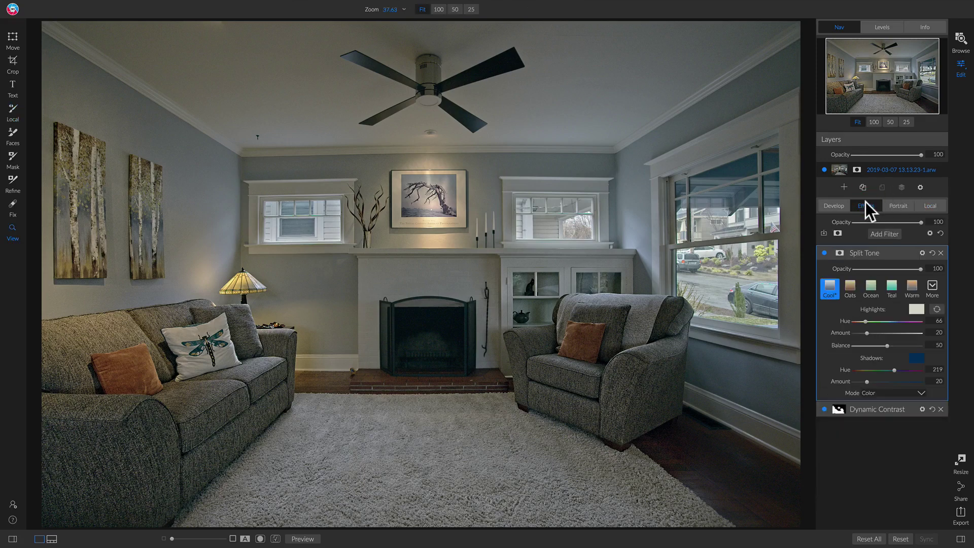
left_click(887, 234)
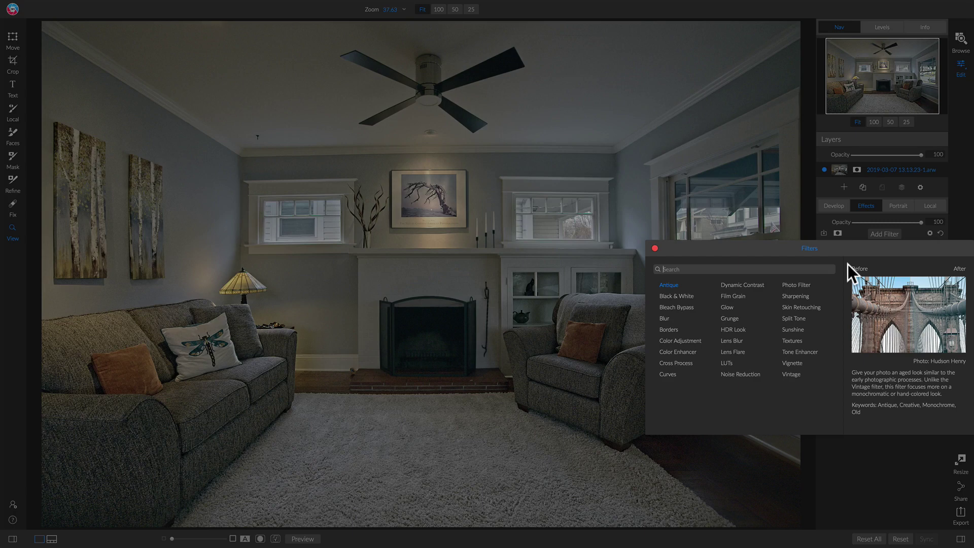
left_click(781, 127)
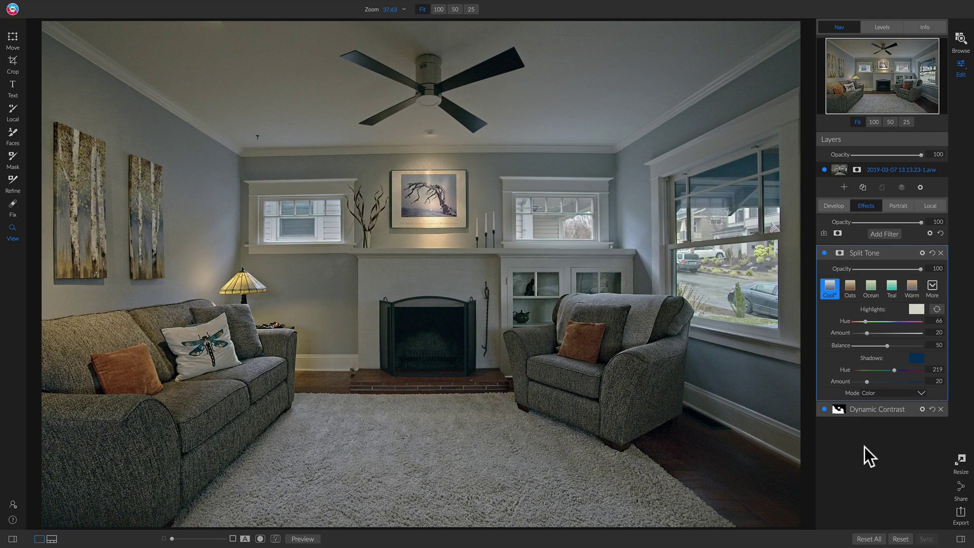
left_click(885, 235)
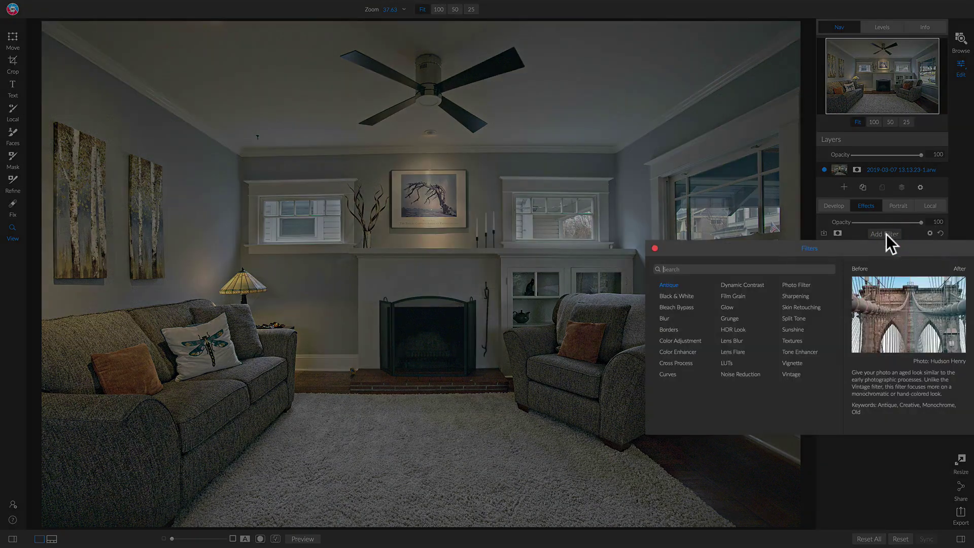
left_click(789, 363)
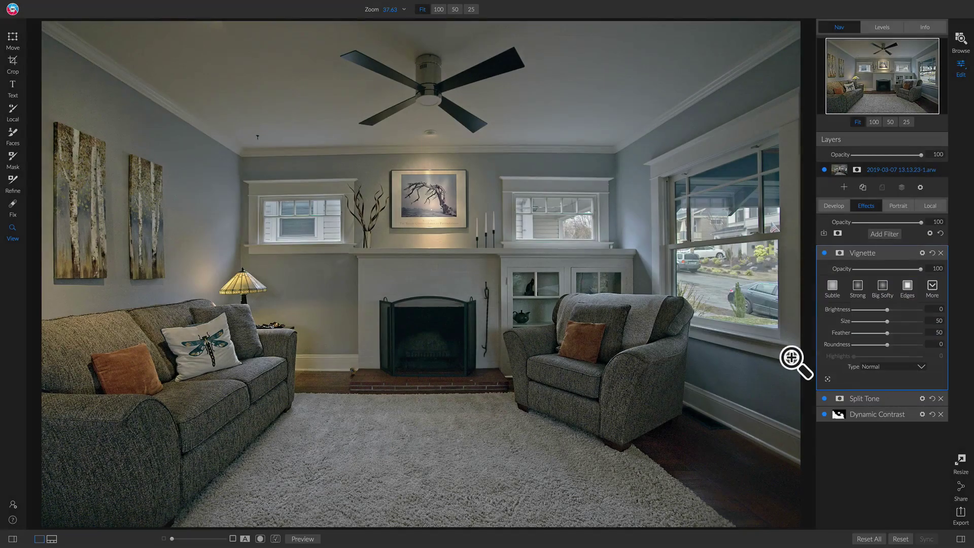
left_click(882, 287)
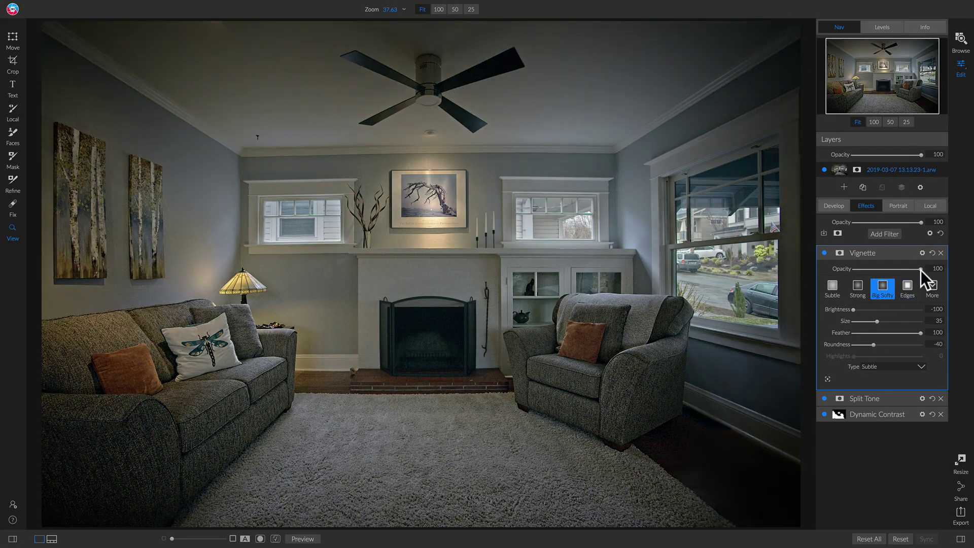
Set the vignette's opacity to 39, checking the photo with and without the filter and against the original.
left_click_drag(921, 269, 868, 270)
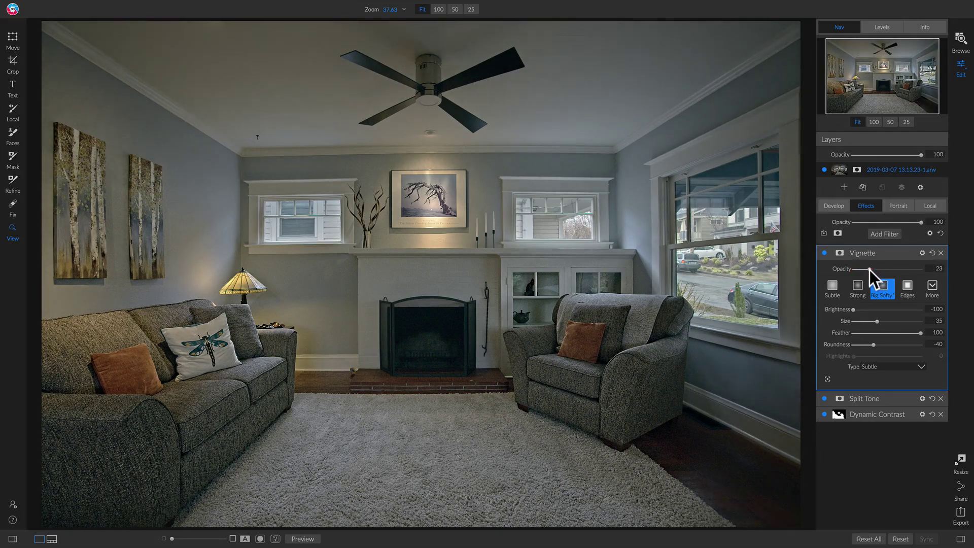
left_click(825, 253)
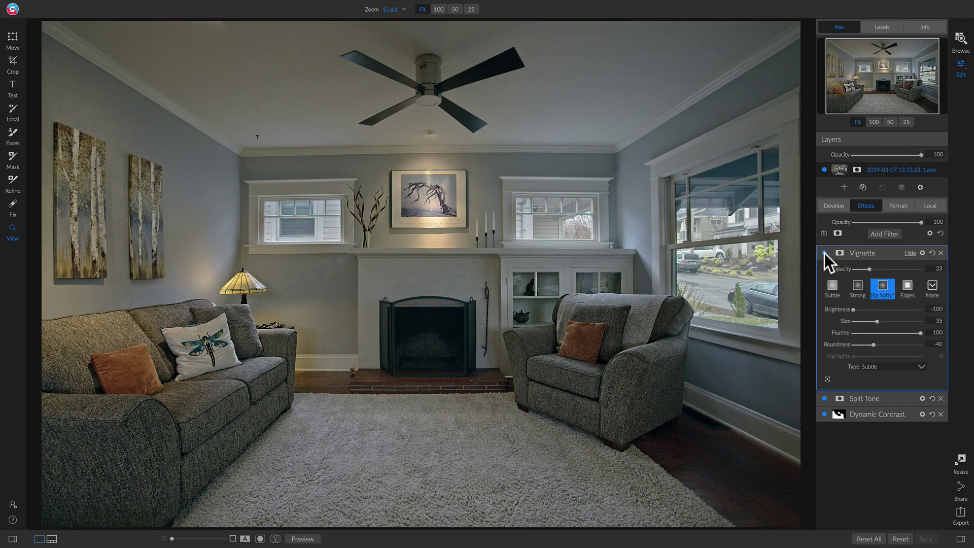
left_click(824, 253)
left_click_drag(867, 268, 879, 269)
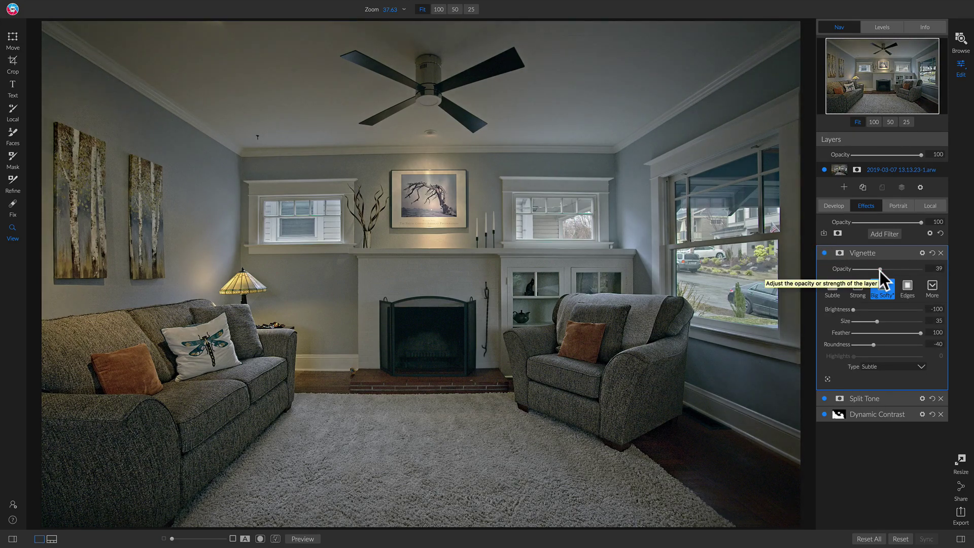
key("backslash")
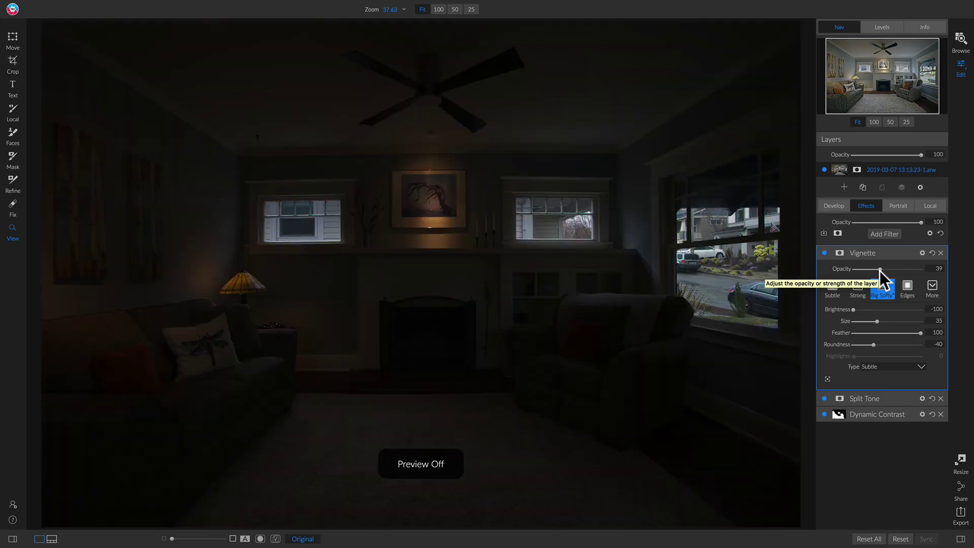
key("backslash")
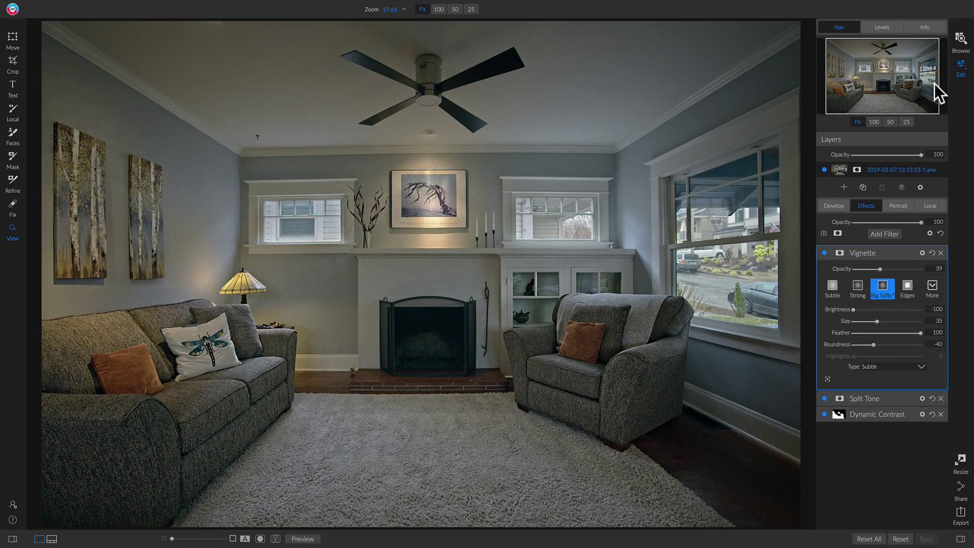
Select the three bar exposures DSC00348.ARW to DSC00350.ARW in the photo browser and start an HDR merge of them.
left_click(960, 40)
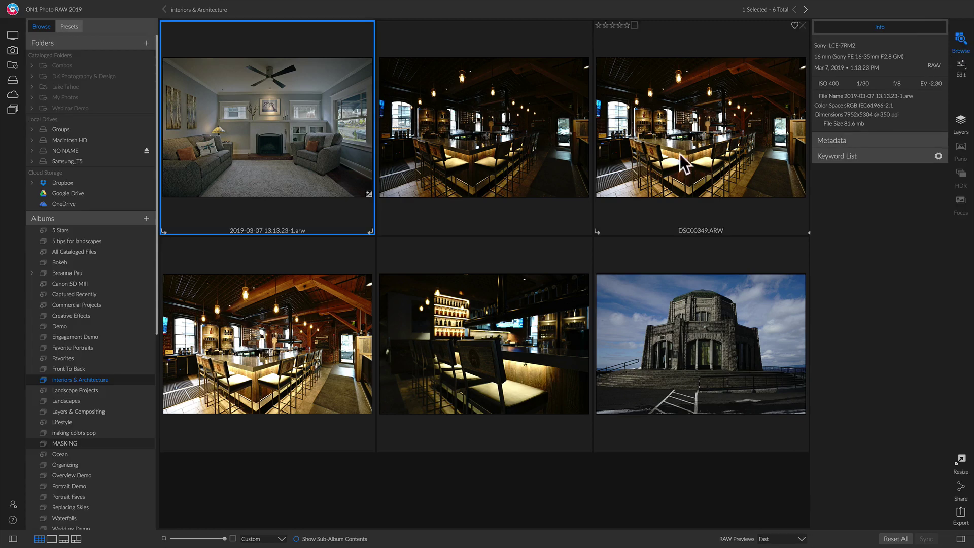
left_click(511, 114)
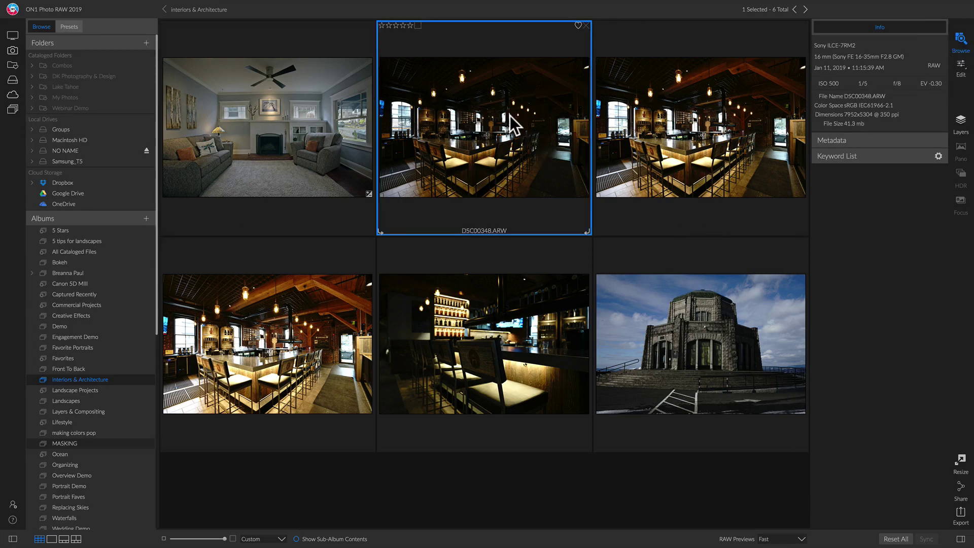
left_click(269, 322, "shift")
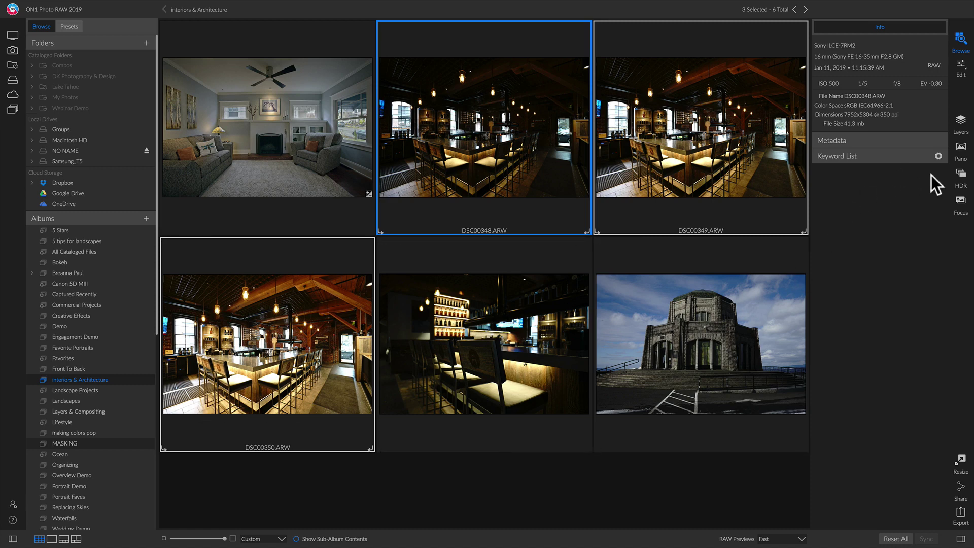
left_click(961, 175)
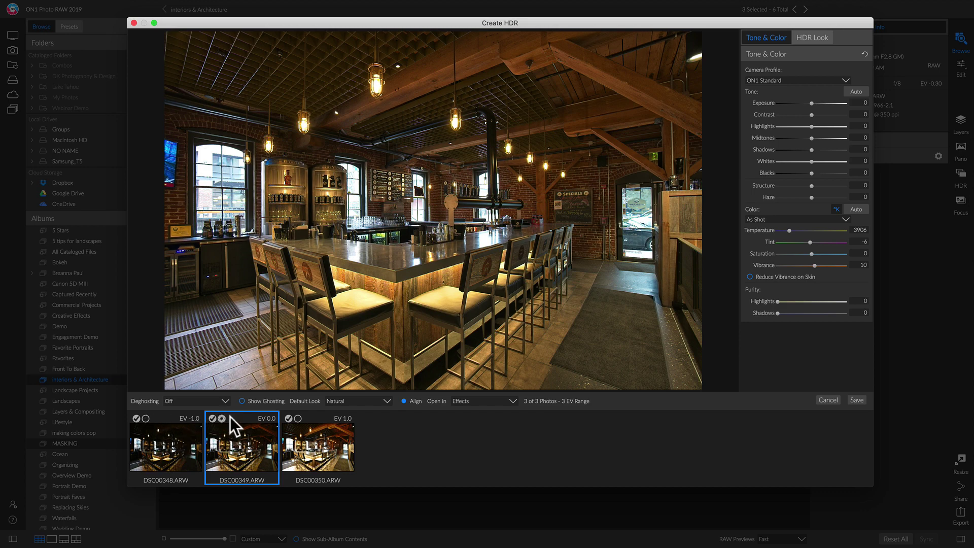
Make DSC00348.ARW the base exposure of the HDR merge and set the camera profile to ON1 Neutral.
left_click(146, 418)
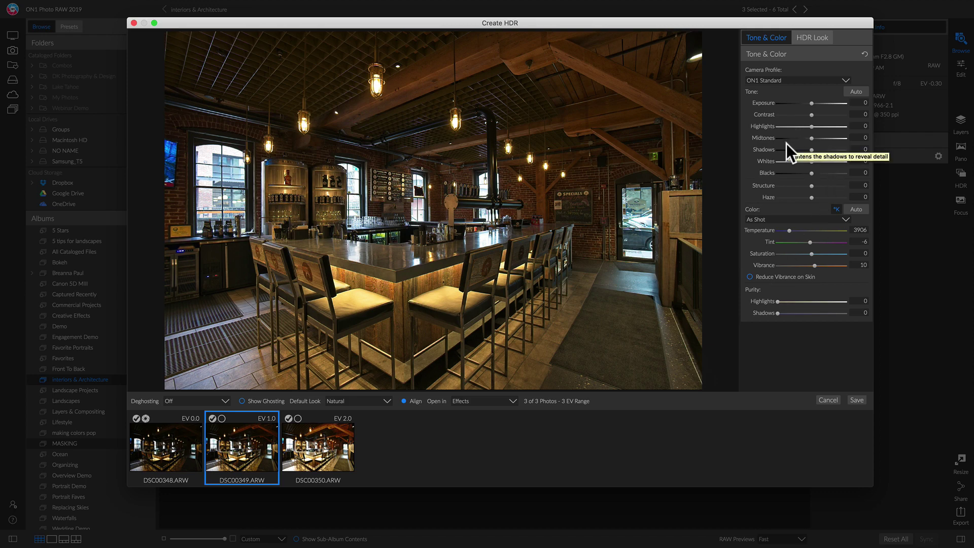
left_click(176, 440)
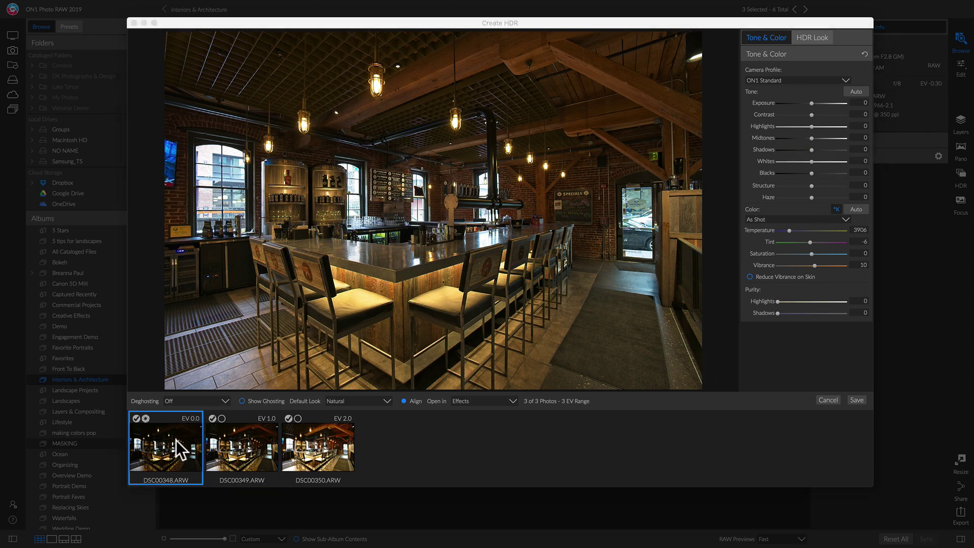
left_click(808, 79)
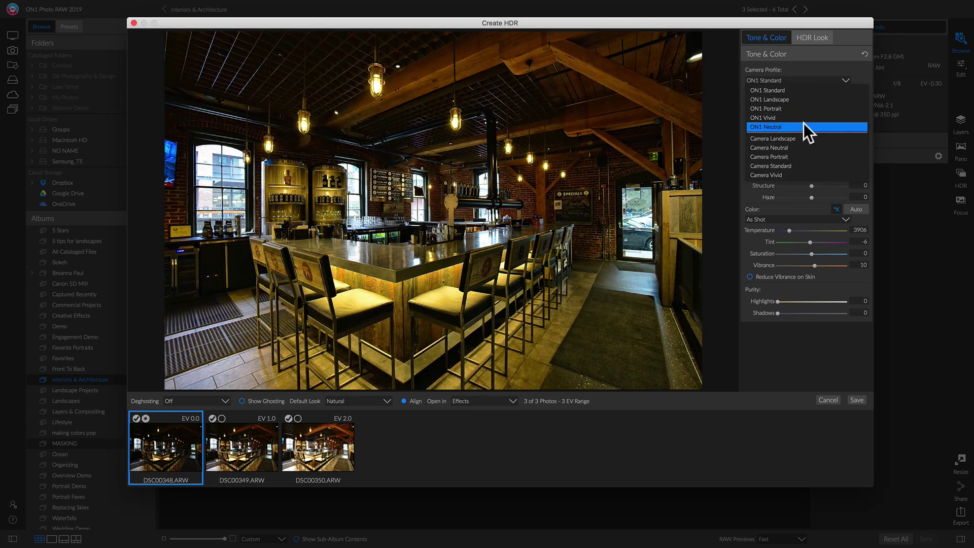
left_click(803, 125)
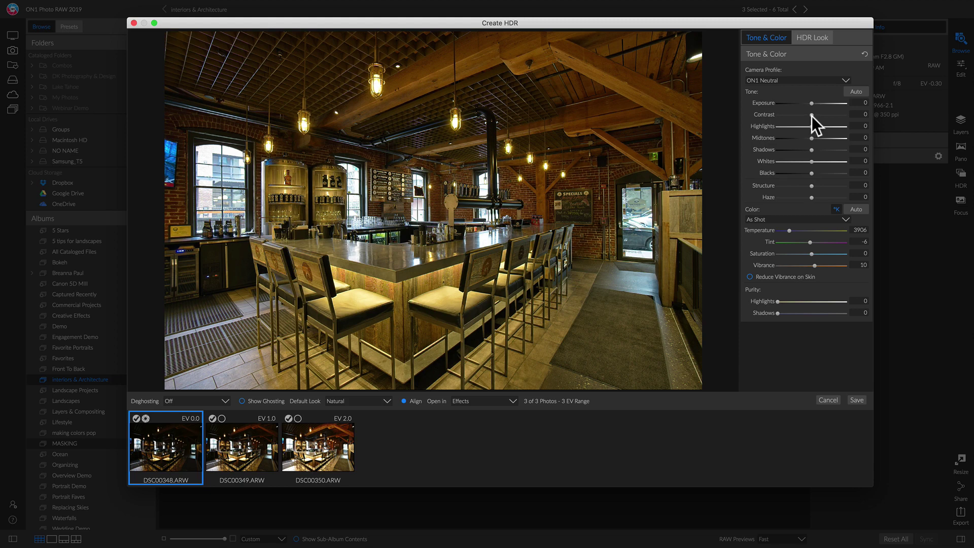
Set the HDR's contrast to -36, exposure to -1.2, midtones to 36, shadows to 7 and blacks to 9.
left_click_drag(811, 116, 803, 116)
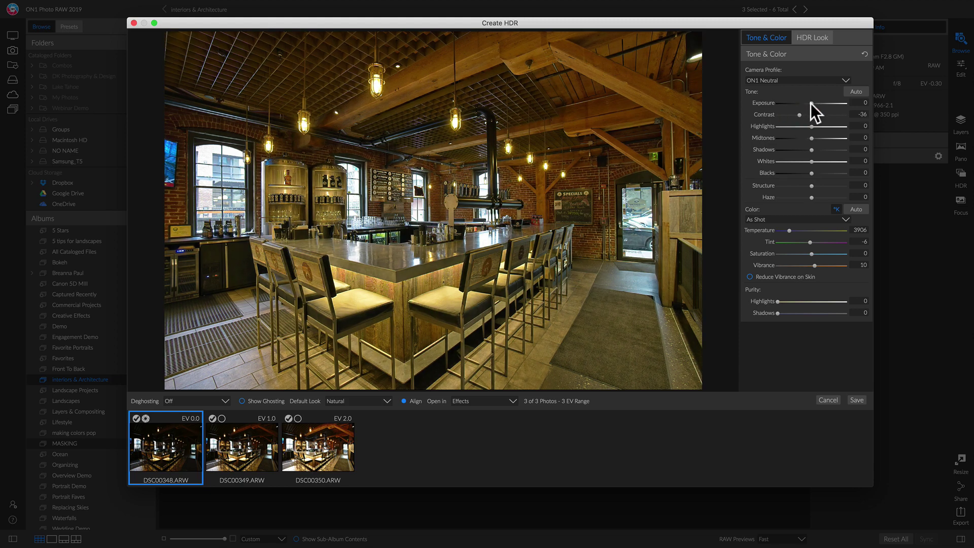
mouse_move(811, 103)
left_mouse_down()
mouse_move(784, 105)
mouse_move(812, 105)
mouse_move(803, 105)
left_mouse_up()
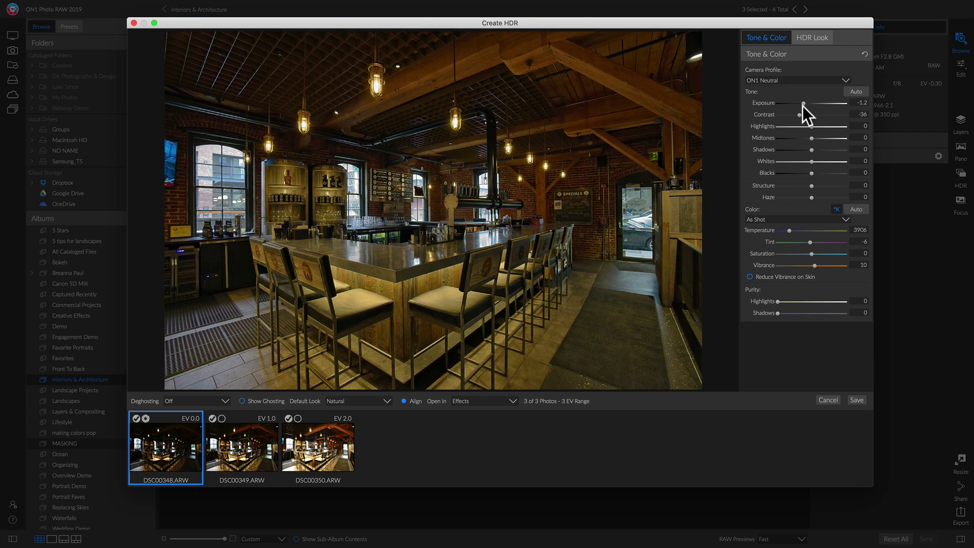
mouse_move(812, 138)
left_mouse_down()
mouse_move(820, 139)
mouse_move(813, 151)
left_mouse_up()
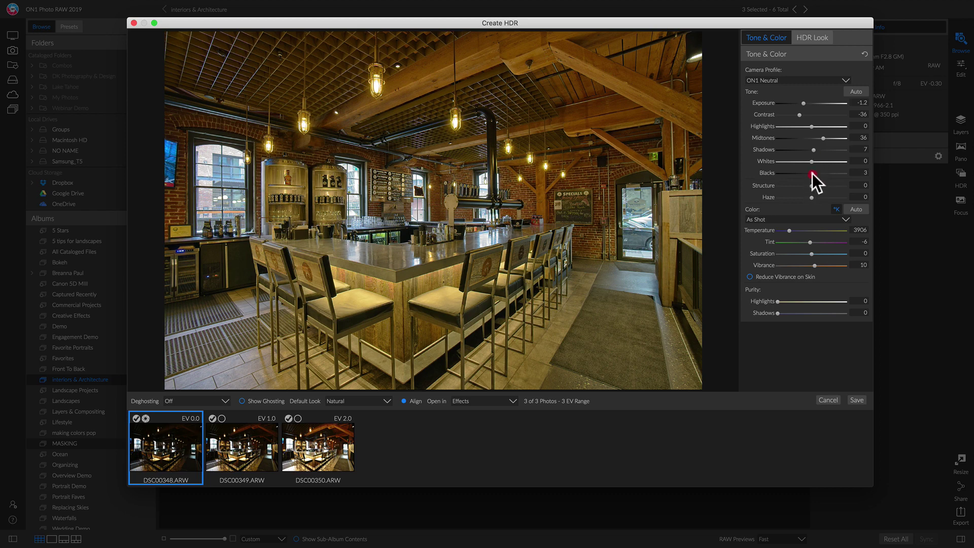
left_click_drag(811, 174, 814, 174)
Set the HDR's white balance to Fluorescent and cool the temperature slightly.
left_click(799, 220)
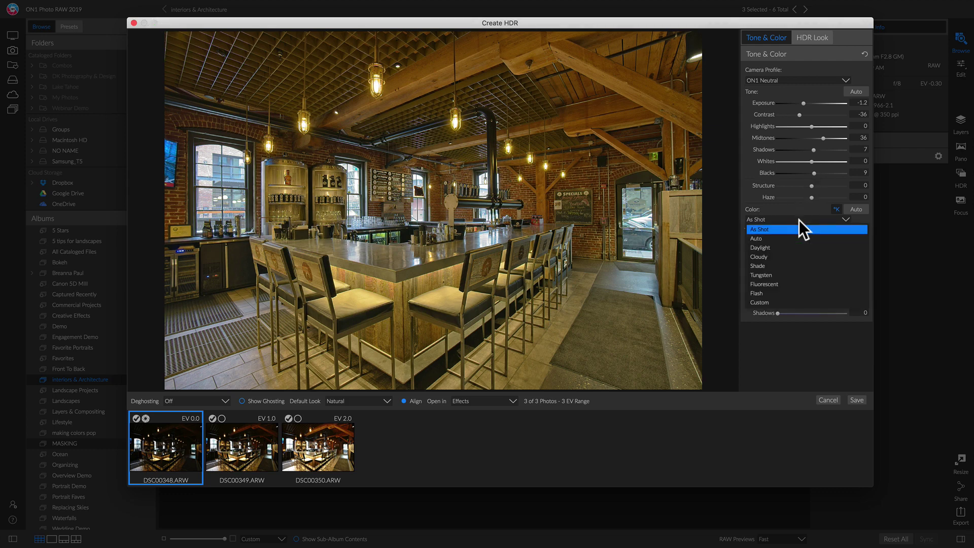
left_click(788, 285)
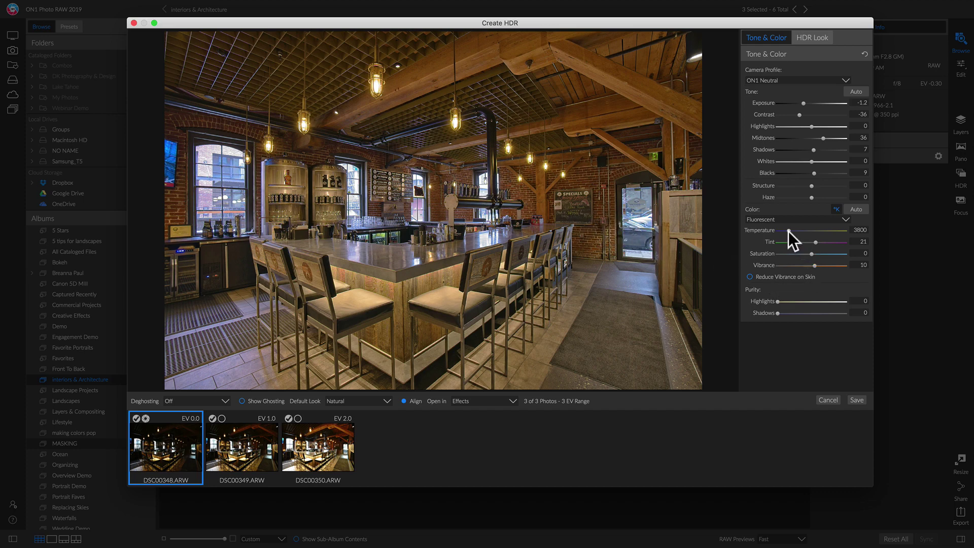
left_click_drag(788, 231, 786, 232)
Apply the Natural HDR look and save the merged image, opening it in Effects.
left_click(809, 37)
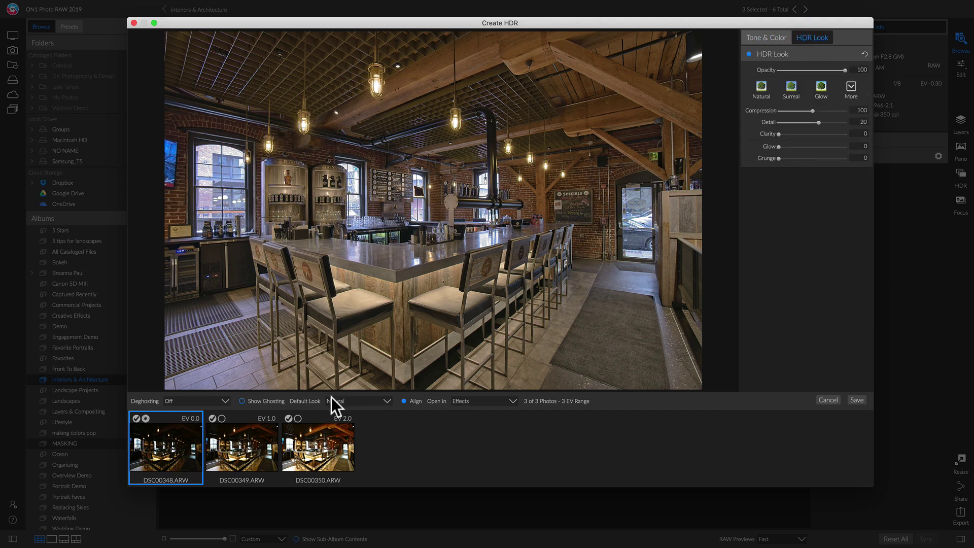
left_click(761, 91)
left_click(856, 401)
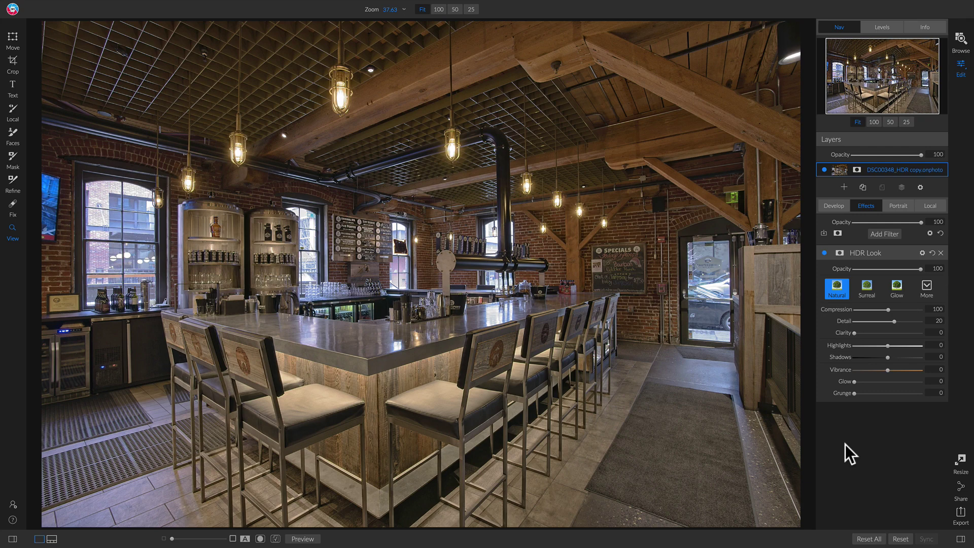
Apply a Darken local adjustment through a Linear Top gradient mask placed across the middle of the bar photo.
left_click(926, 206)
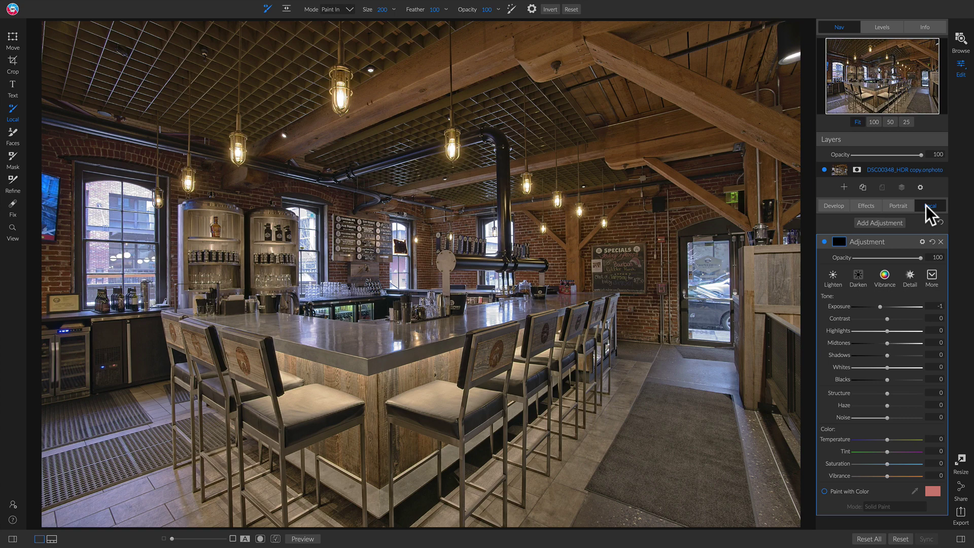
left_click(857, 276)
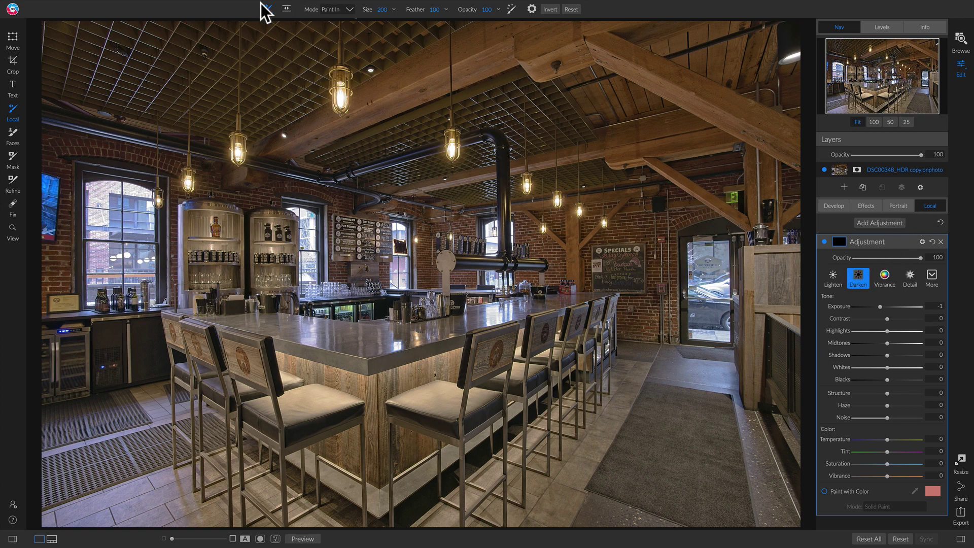
left_click(285, 9)
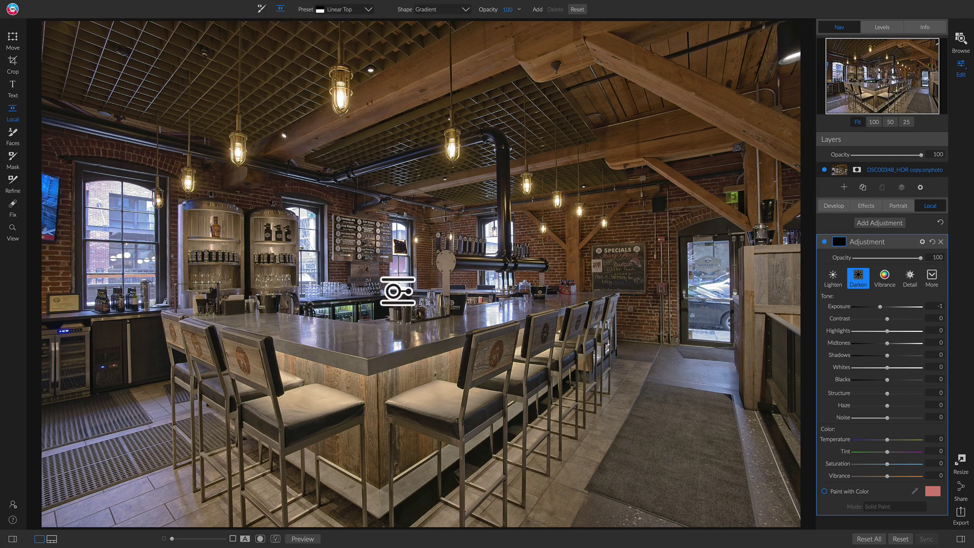
left_click(397, 291)
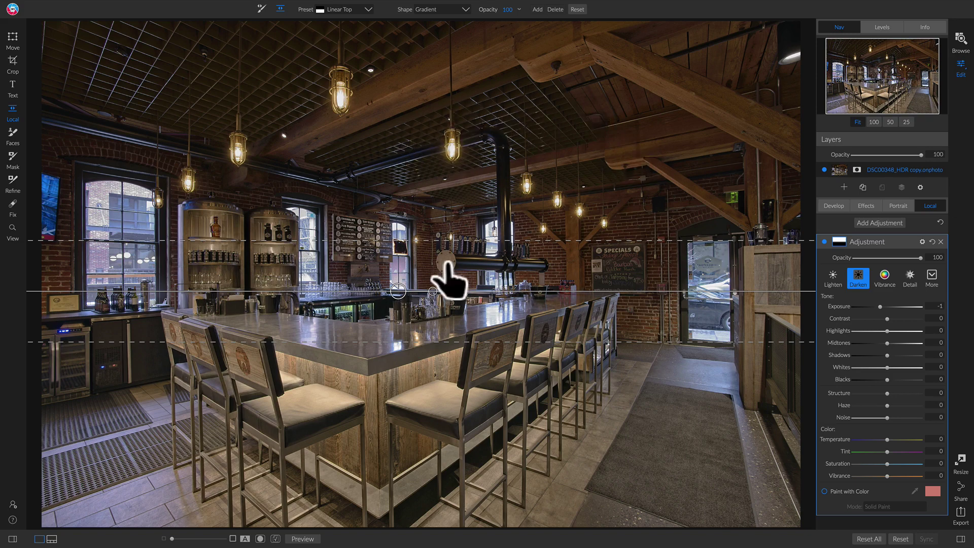
Widen the darkening gradient's transition and move its centre up to the height of the wall menu boards.
left_click_drag(429, 240, 428, 148)
left_click(400, 291)
left_click_drag(399, 292, 399, 229)
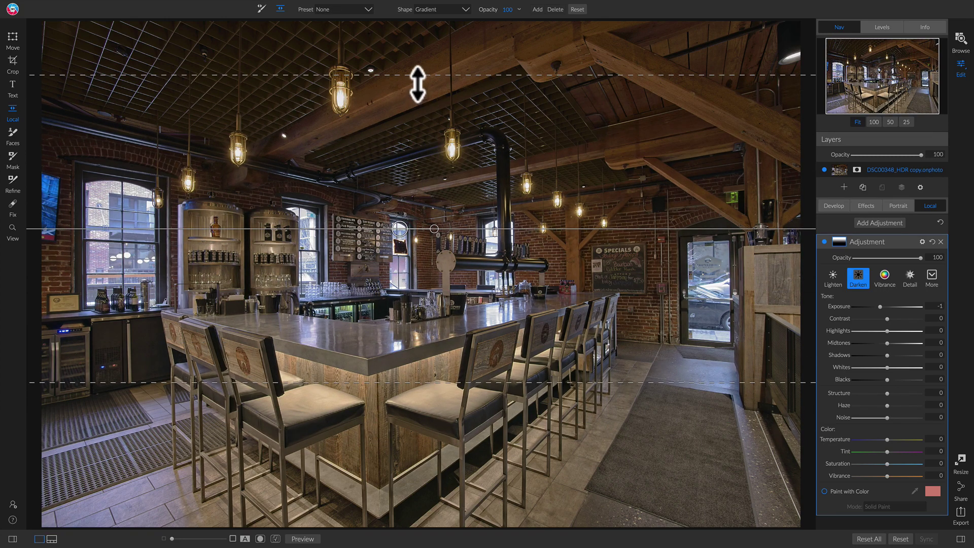
left_click_drag(413, 76, 414, 93)
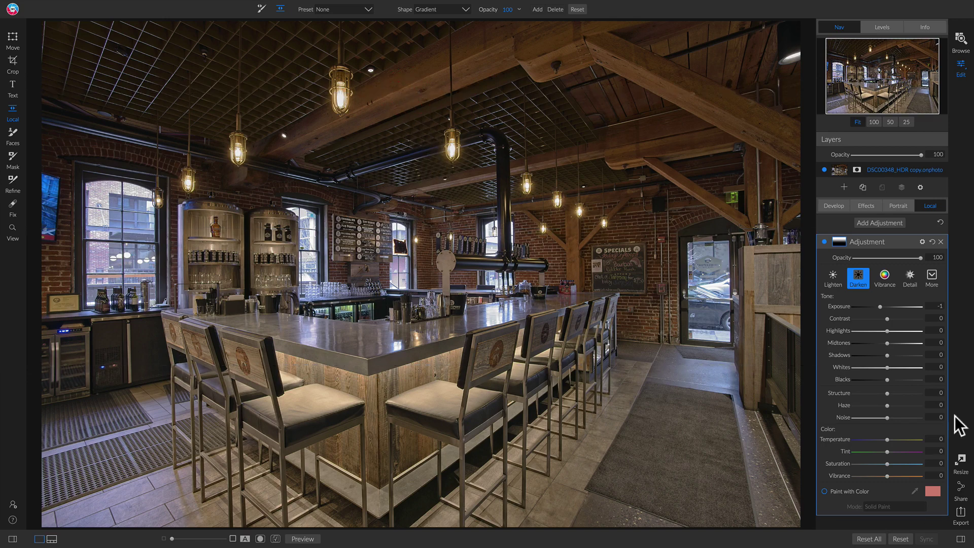
Compare the photo with and without the ceiling-darkening gradient.
left_click(824, 242)
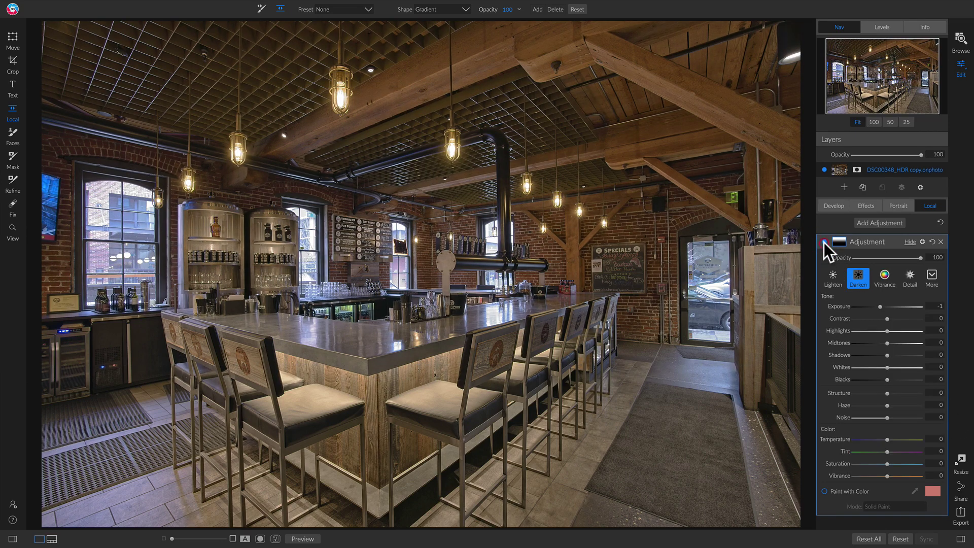
left_click(823, 243)
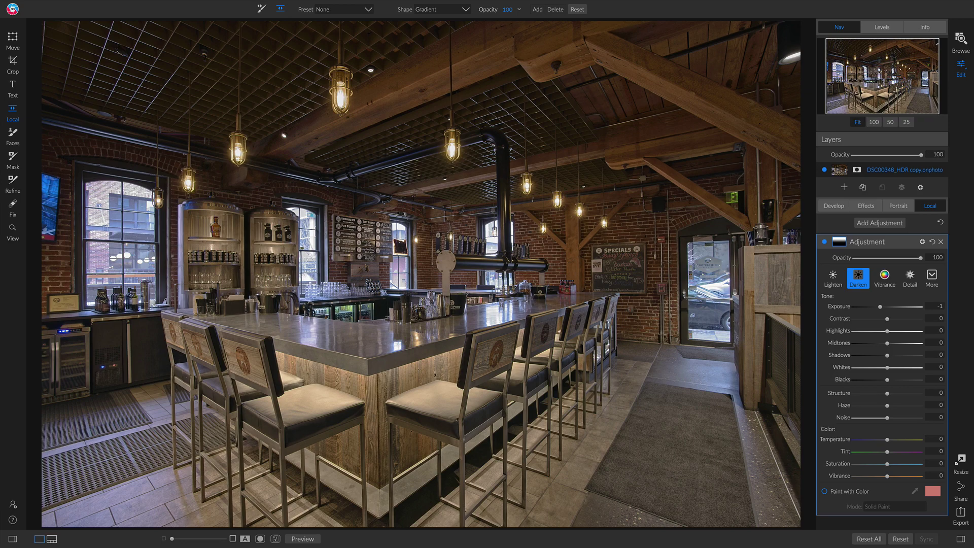
left_click(838, 244)
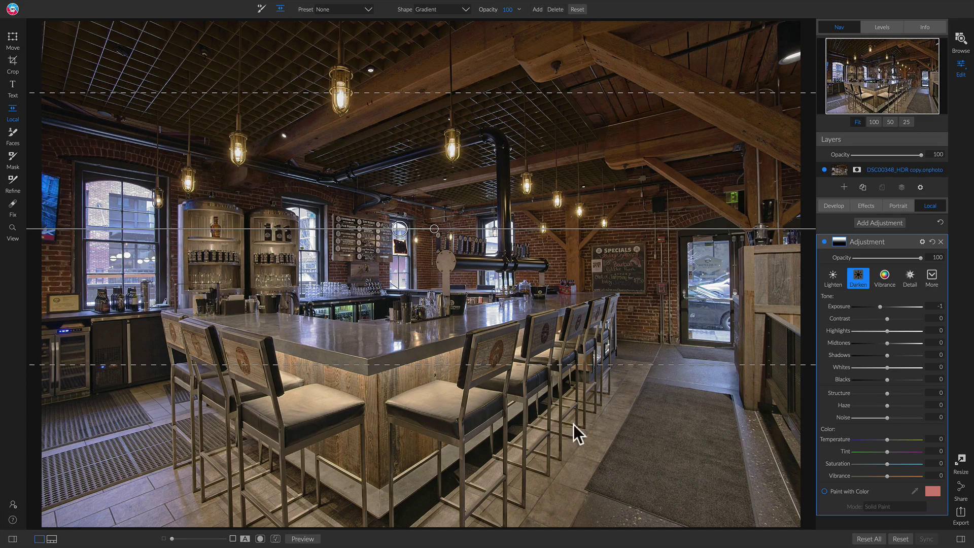
Add a second local adjustment with the Darken preset, haze at -31 and temperature at 2.
left_click(883, 223)
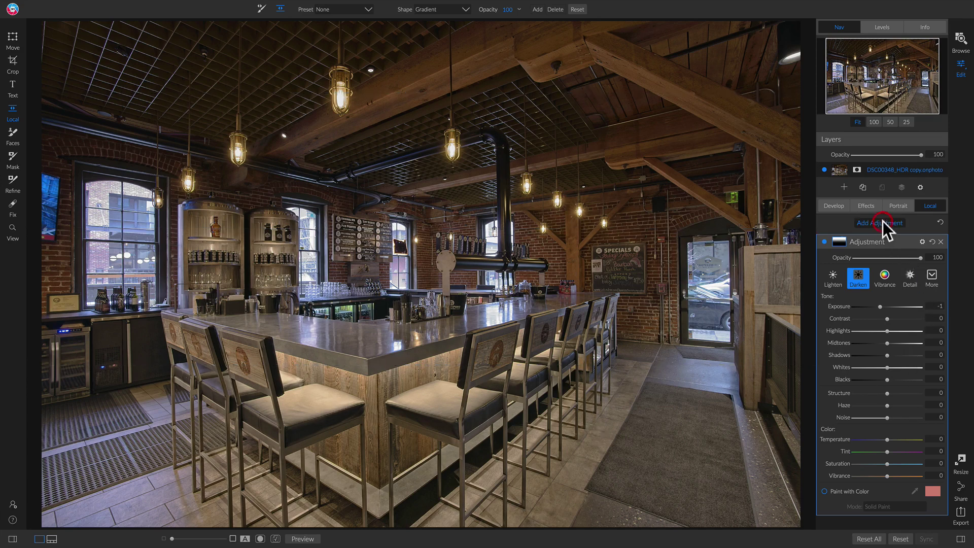
left_click(857, 279)
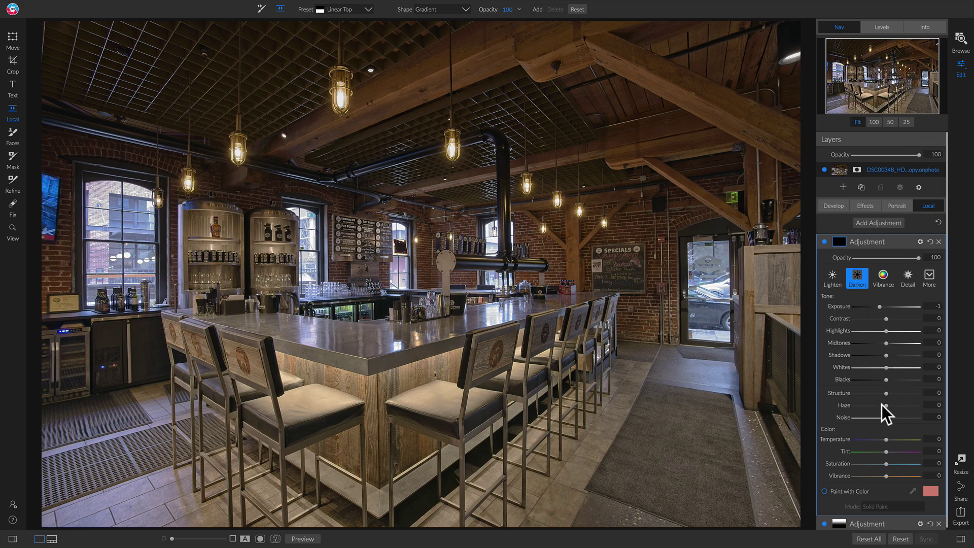
left_click_drag(886, 405, 873, 405)
left_click_drag(874, 408, 886, 440)
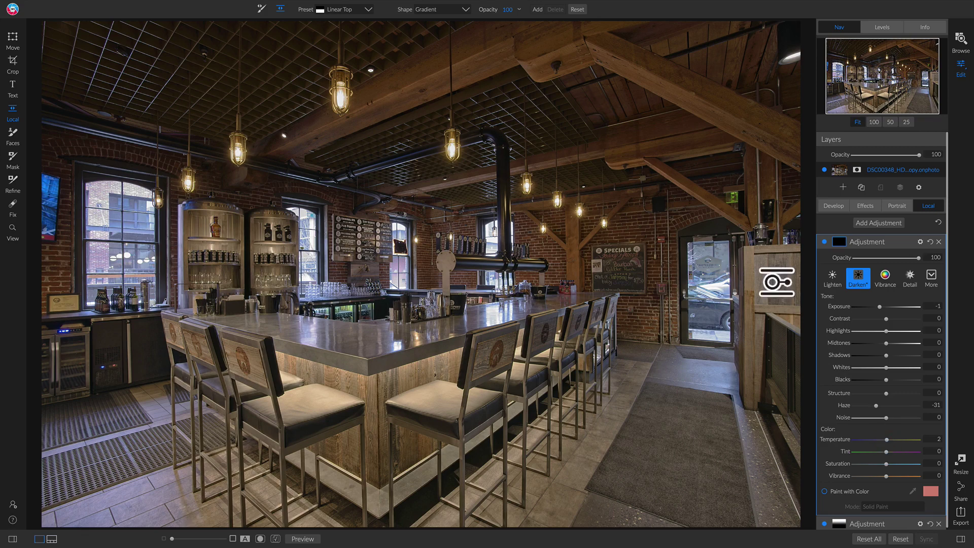
Paint the new adjustment over the glass door and the large window with a size 350 brush.
key("k")
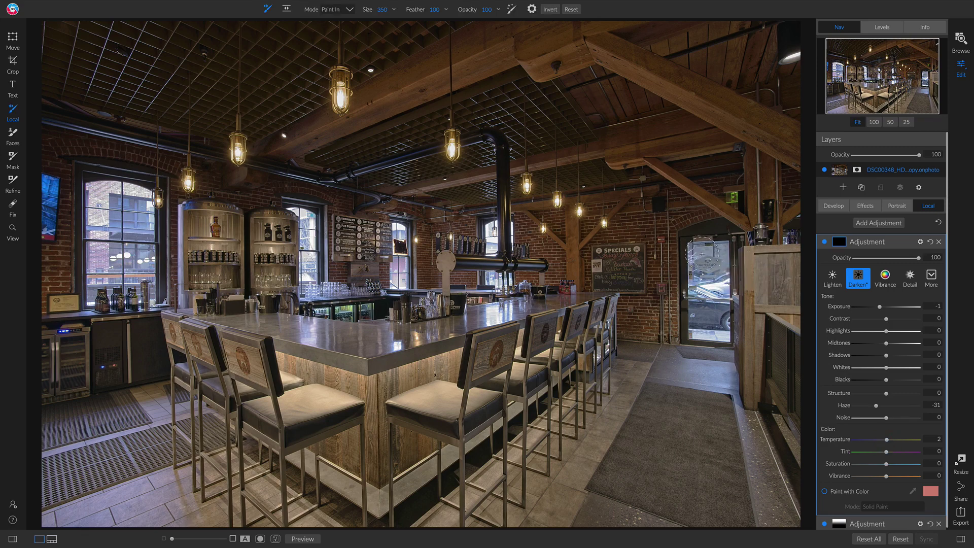
mouse_move(701, 254)
left_mouse_down()
mouse_move(702, 319)
mouse_move(714, 338)
mouse_move(724, 334)
mouse_move(717, 242)
mouse_move(688, 257)
left_mouse_up()
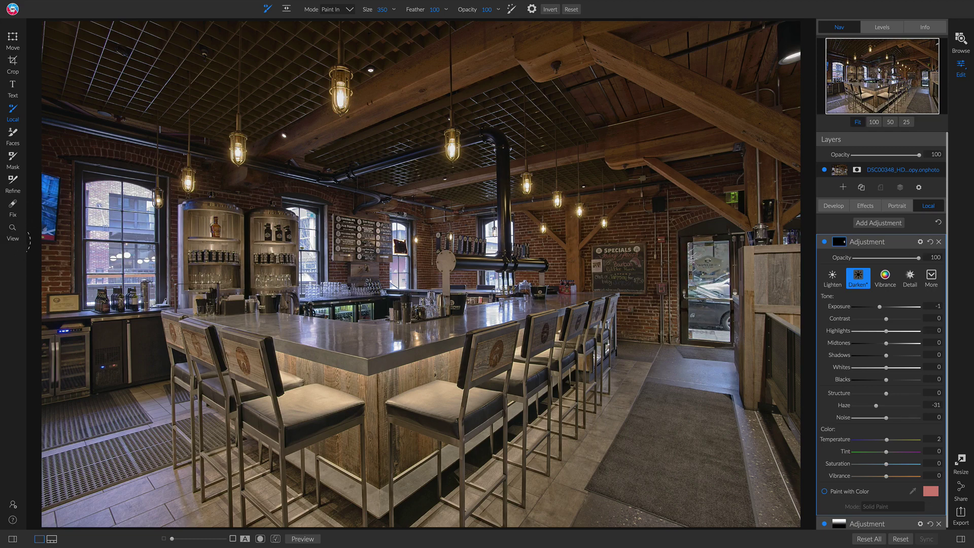
mouse_move(96, 191)
left_mouse_down()
mouse_move(134, 204)
mouse_move(141, 217)
mouse_move(140, 280)
left_mouse_up()
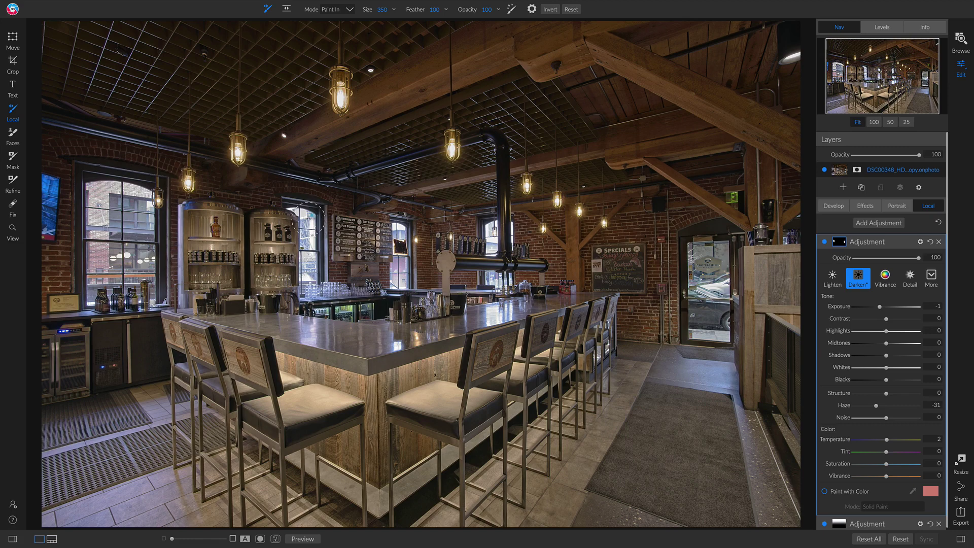
Reduce the brush size to 200 and paint the adjustment over the three smaller windows behind the bar.
key("bracketleft")
key("bracketleft")
key("bracketleft")
mouse_move(310, 218)
left_mouse_down()
mouse_move(305, 278)
mouse_move(310, 256)
left_mouse_up()
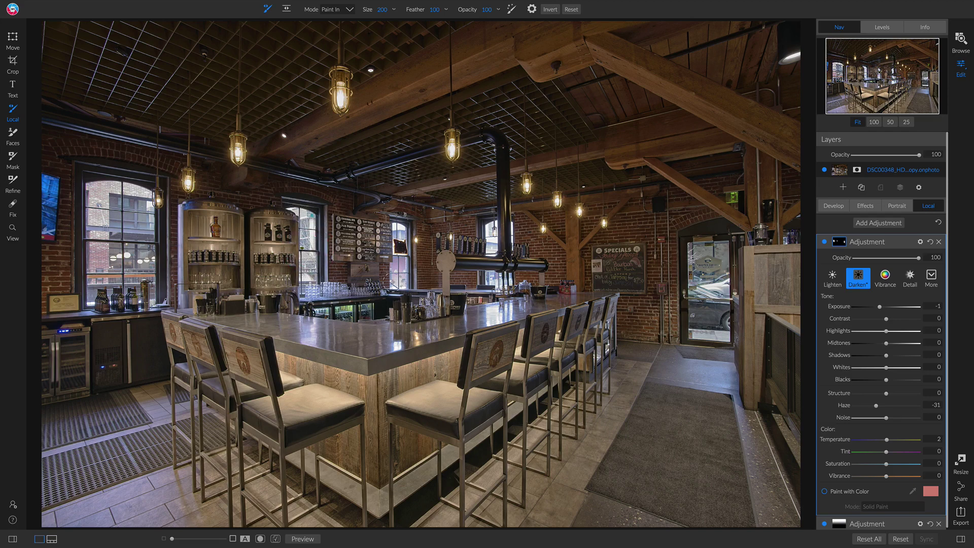
mouse_move(400, 280)
left_mouse_down()
mouse_move(399, 223)
mouse_move(399, 234)
left_mouse_up()
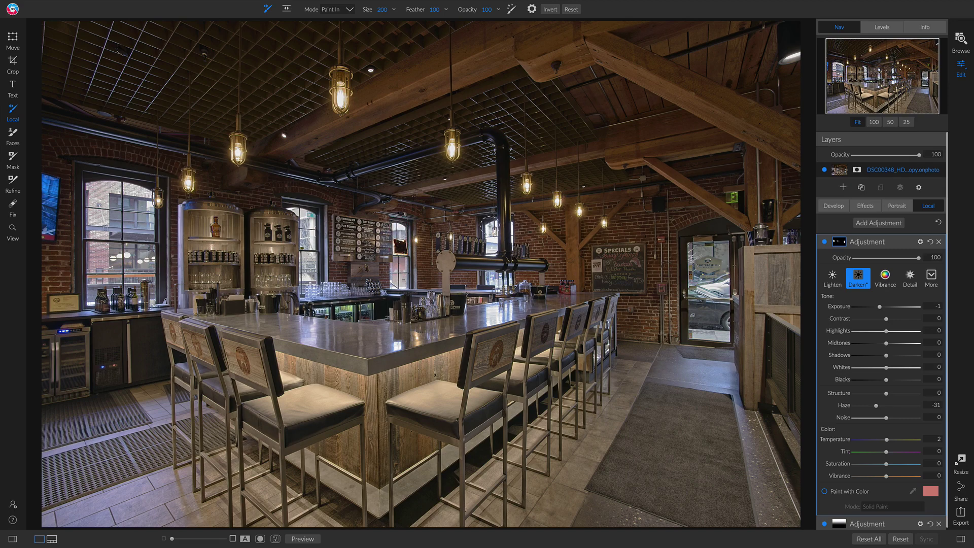
mouse_move(489, 230)
left_mouse_down()
mouse_move(490, 244)
mouse_move(490, 232)
left_mouse_up()
left_click_drag(488, 278, 490, 278)
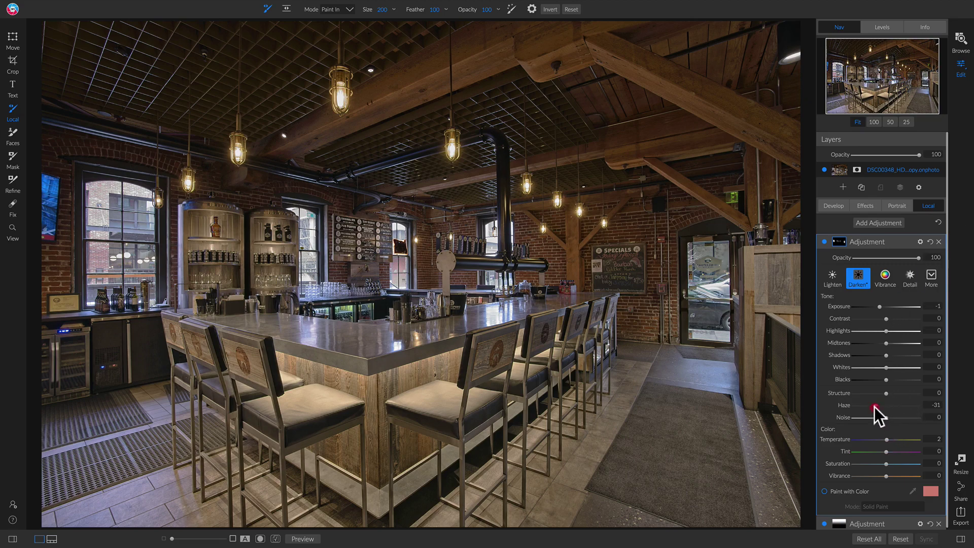
Set the window adjustment's haze to -57 and opacity to 67, and compare the photo with and without it.
mouse_move(867, 406)
left_mouse_down()
mouse_move(856, 407)
mouse_move(866, 407)
left_mouse_up()
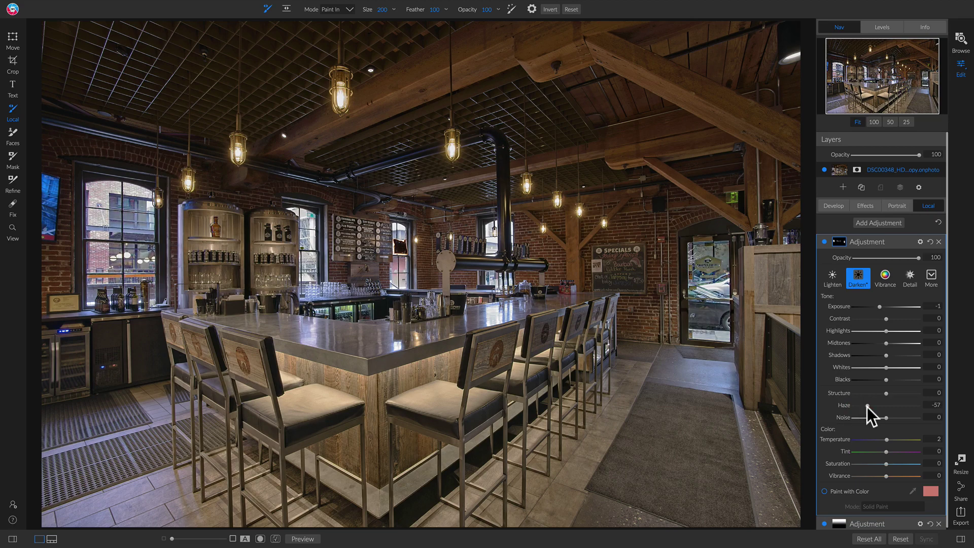
left_click_drag(918, 258, 896, 258)
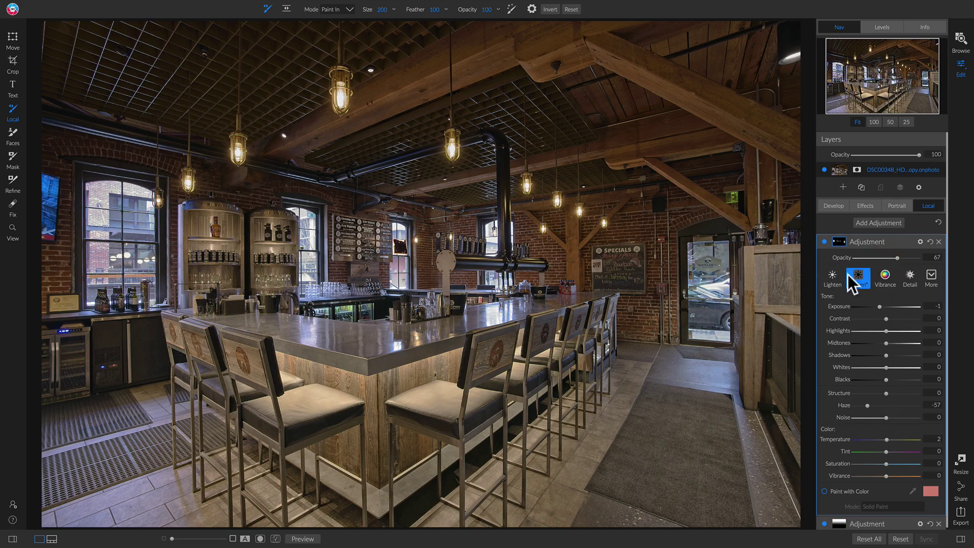
left_click(824, 241)
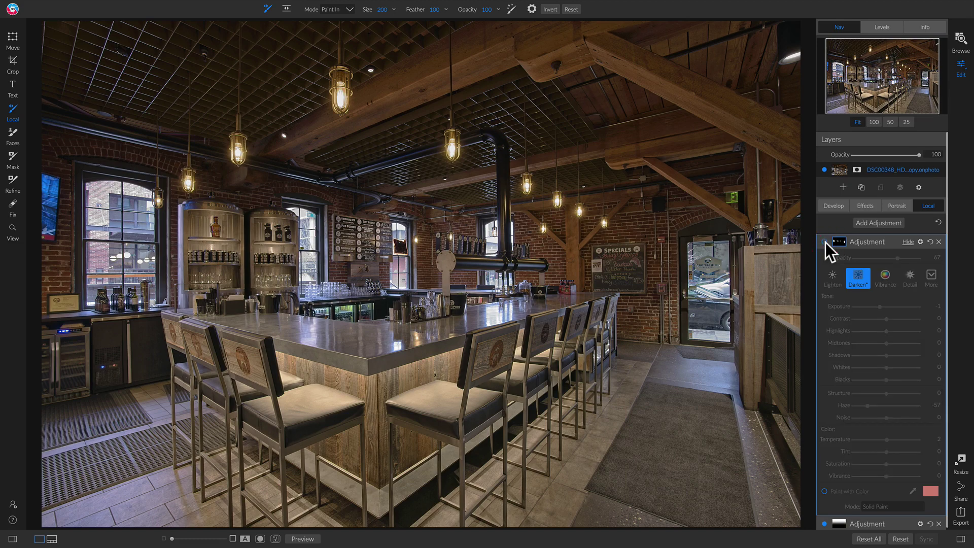
left_click(825, 242)
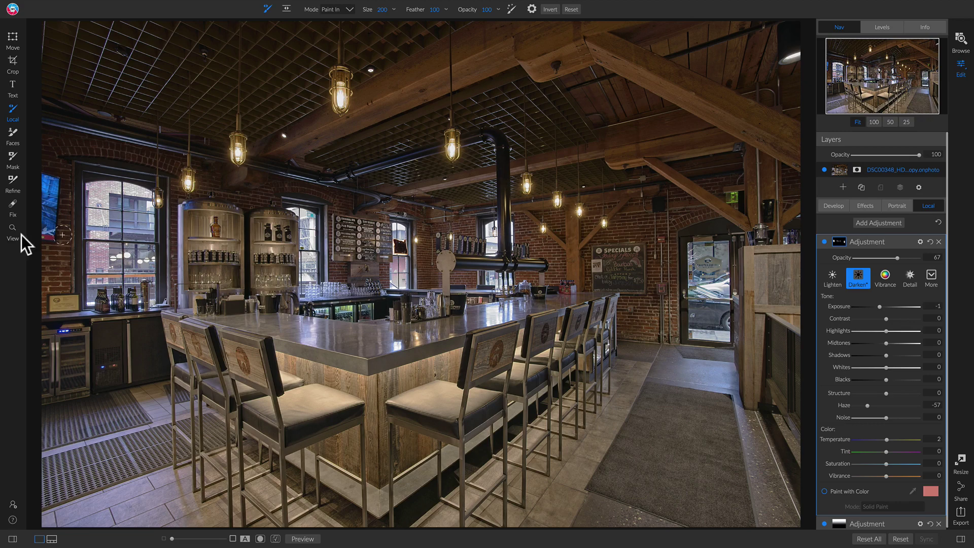
Crop the photo freeform to about 7229 by 4822 pixels, repositioning the bar in the frame to trim the outer edges.
left_click(11, 62)
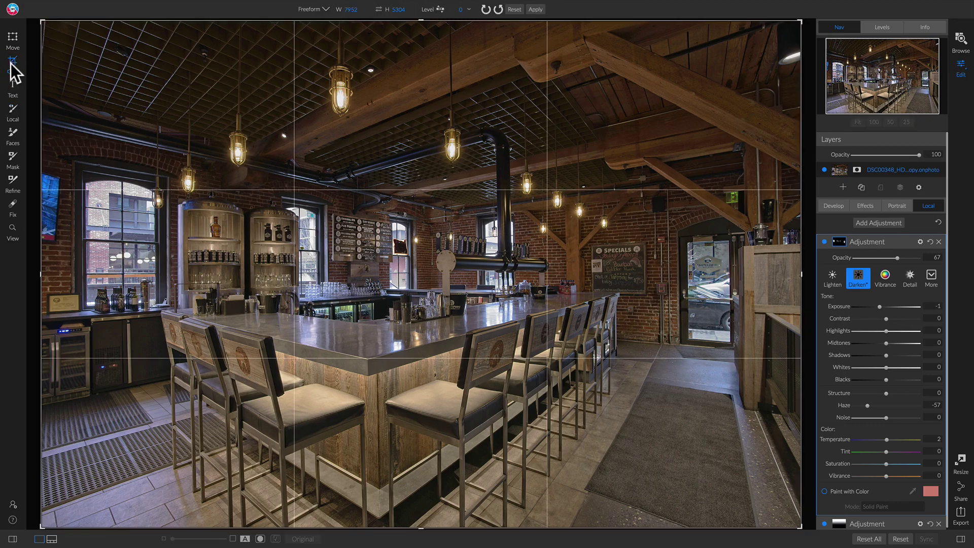
left_click_drag(42, 24, 102, 91)
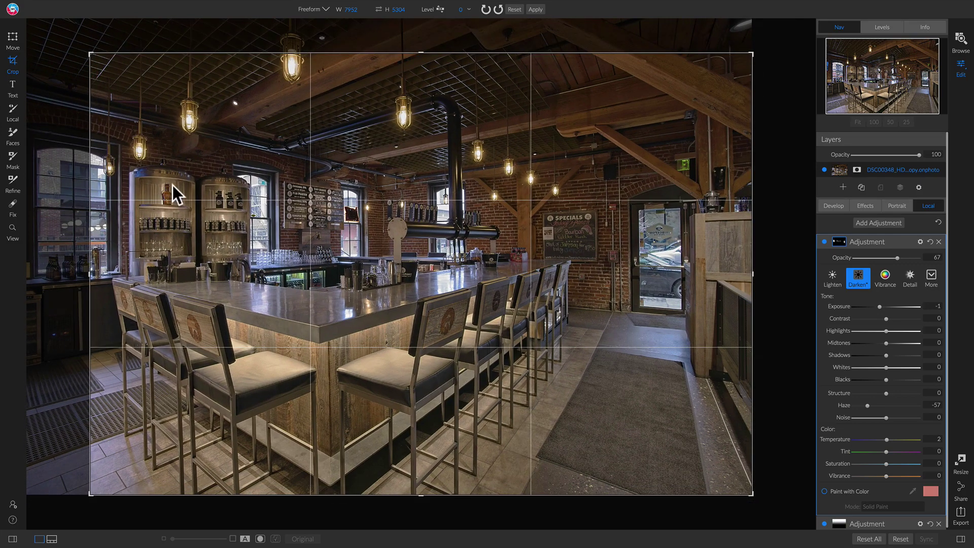
mouse_move(201, 192)
left_mouse_down()
mouse_move(307, 199)
mouse_move(287, 197)
left_mouse_up()
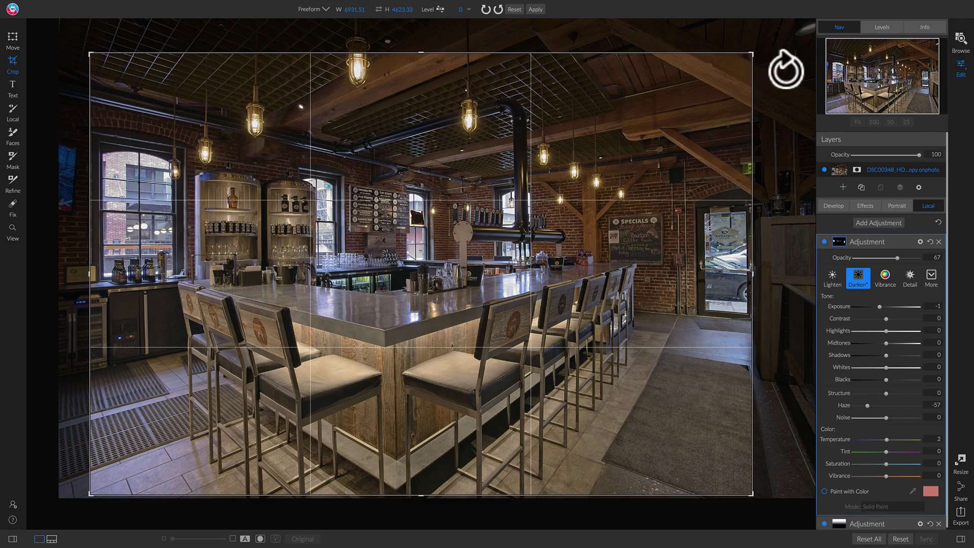
left_click_drag(753, 49, 762, 49)
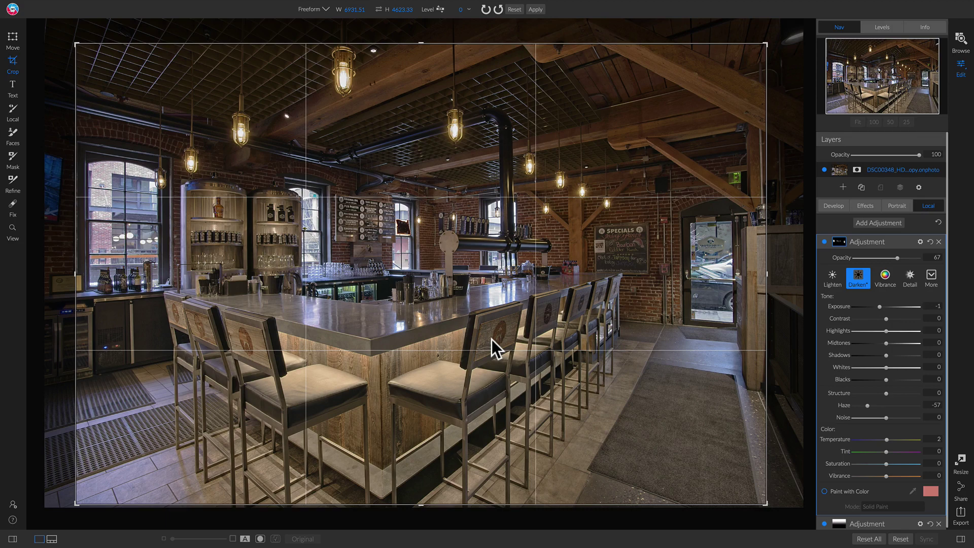
mouse_move(469, 315)
left_mouse_down()
mouse_move(457, 326)
mouse_move(463, 332)
left_mouse_up()
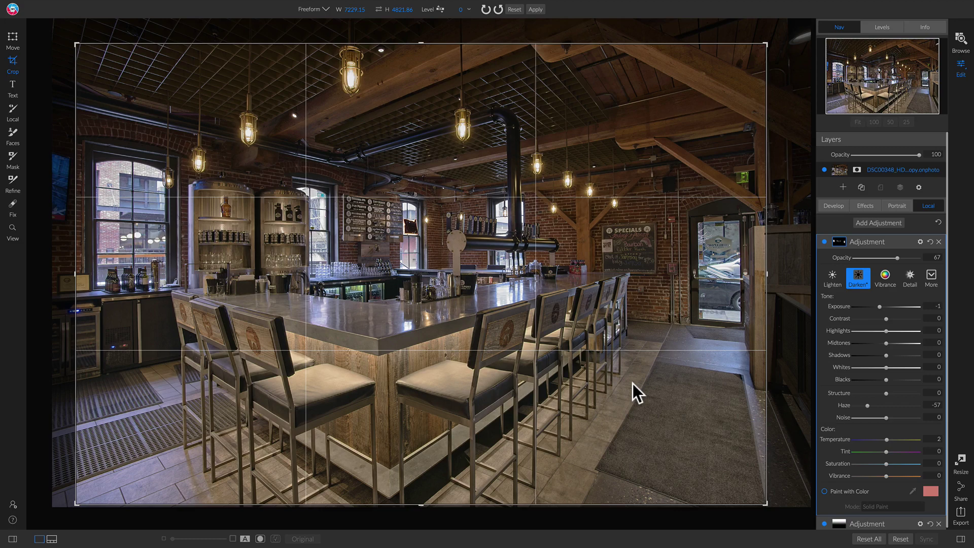
key("z")
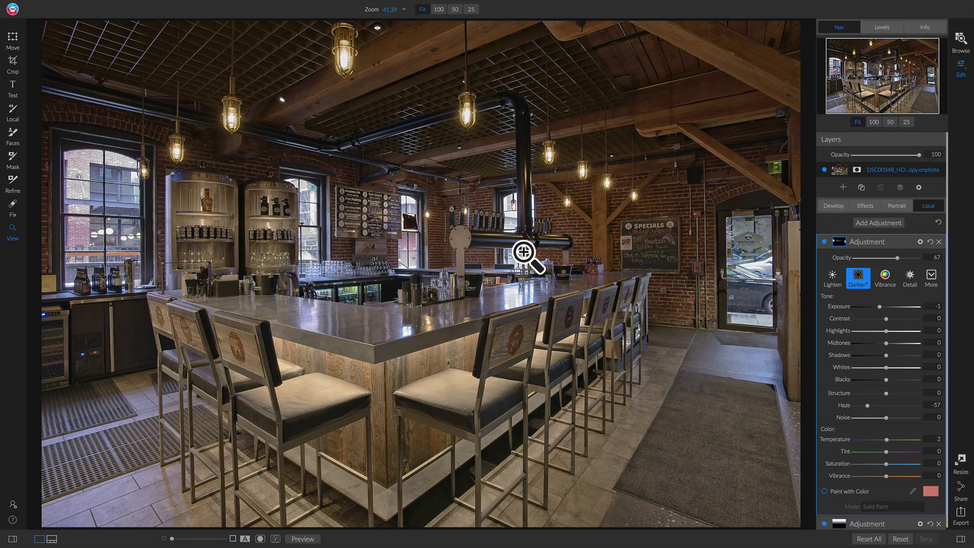
Enable the photo's Transform settings in Develop, try a slight vertical perspective correction and reset it.
left_click(839, 205)
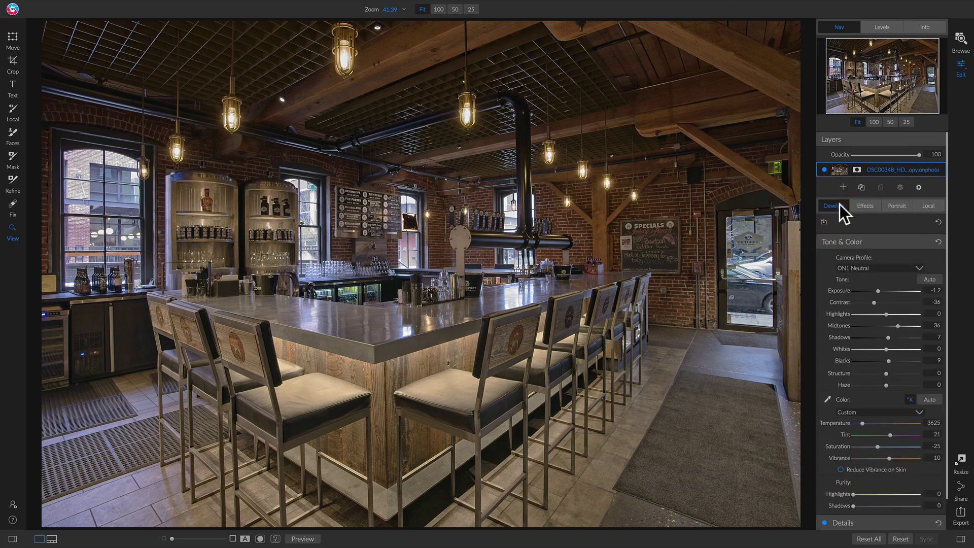
scroll(839, 224, "down", 1)
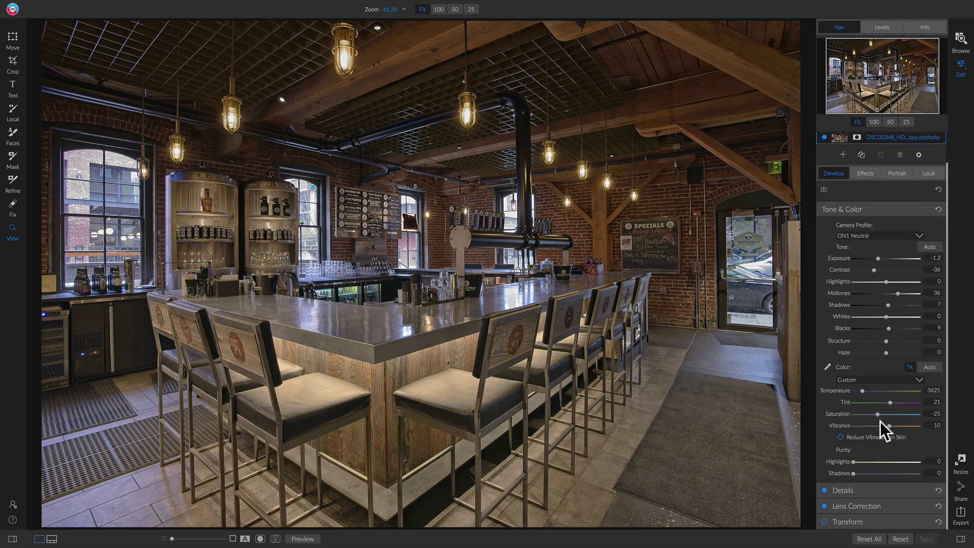
left_click(922, 519)
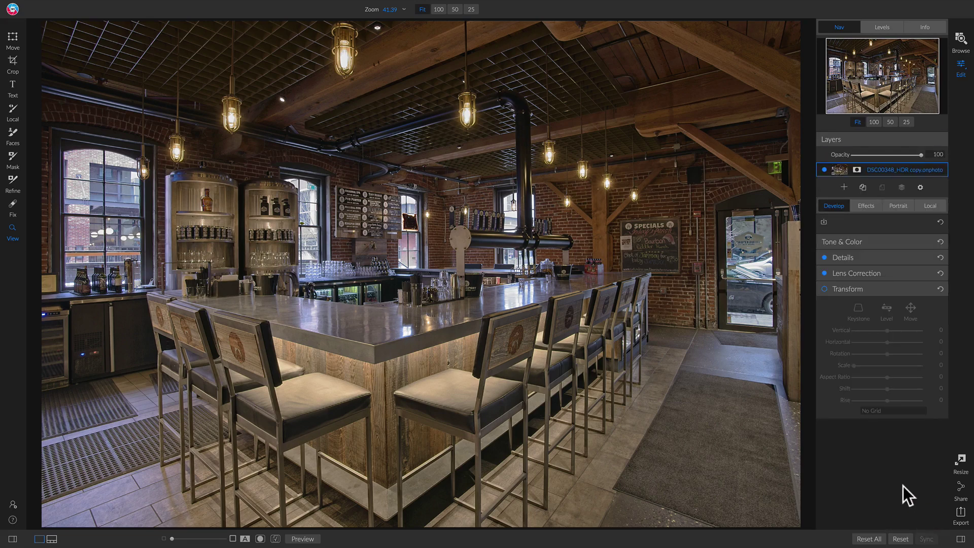
left_click(823, 289)
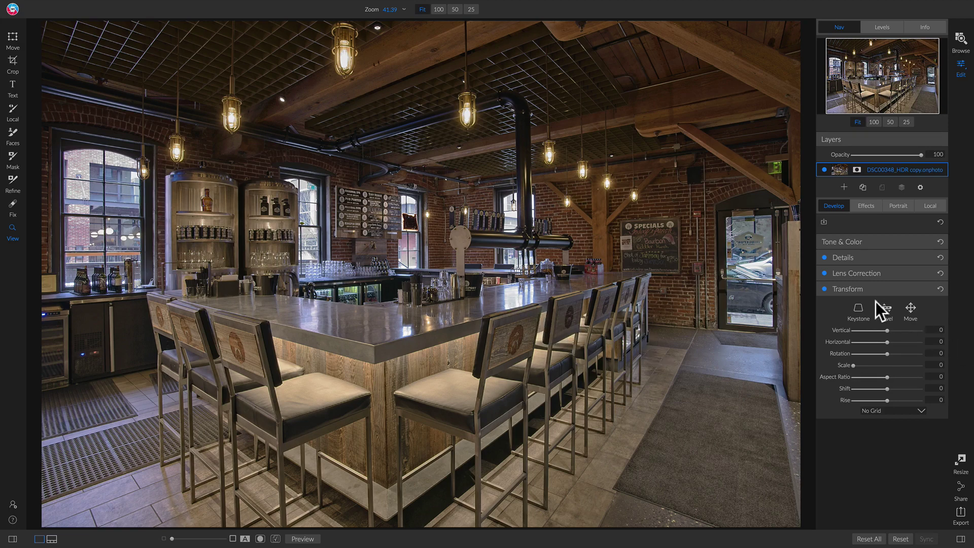
left_click_drag(887, 330, 892, 330)
double_click(840, 330)
Apply the saved Sony 16 style to the photo's lens correction.
left_click(867, 274)
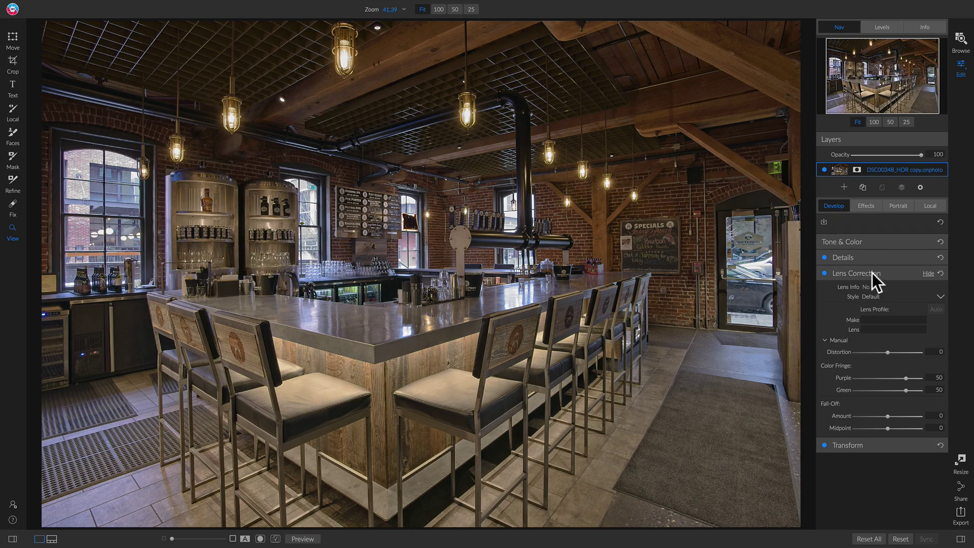
left_click(940, 296)
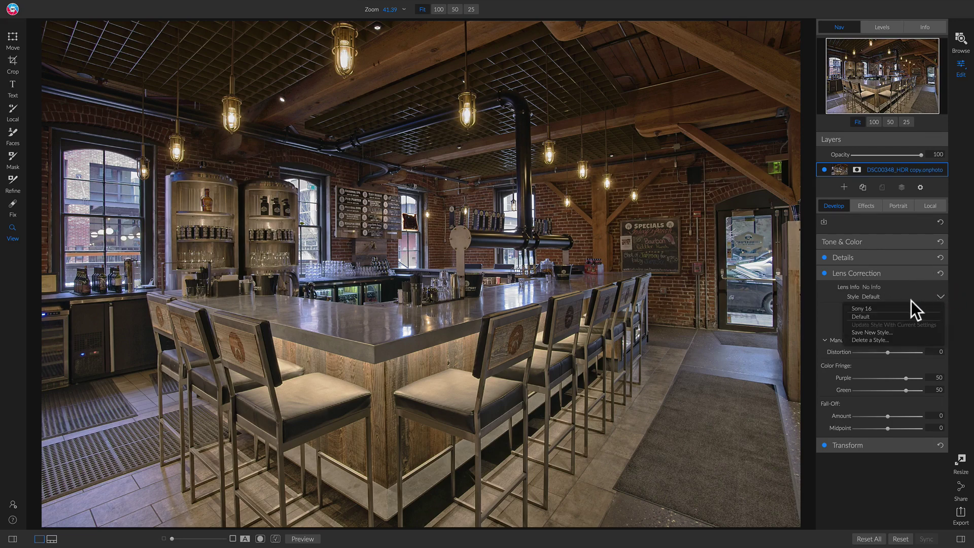
left_click(880, 307)
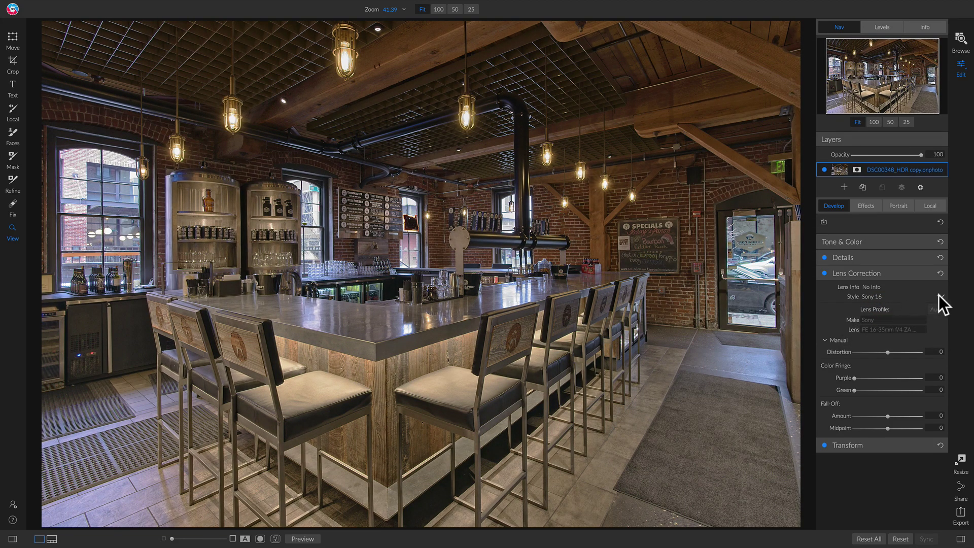
Switch the lens correction style back to Default.
left_click(939, 296)
left_click(939, 297)
left_click(941, 297)
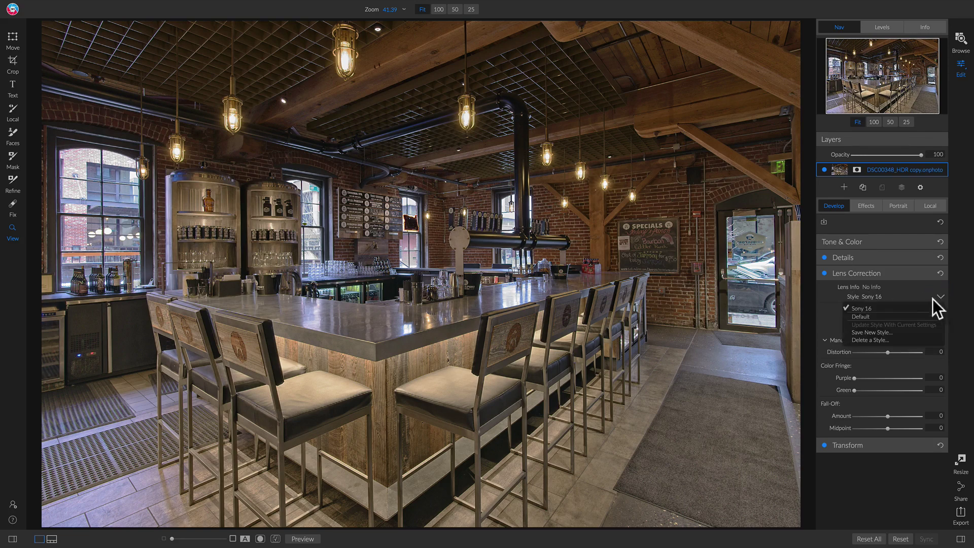
left_click(829, 294)
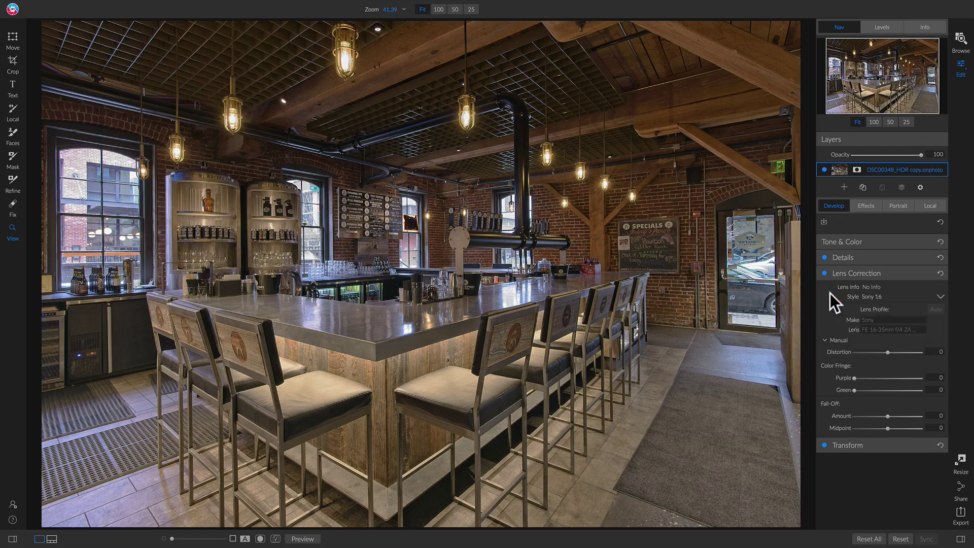
left_click(876, 296)
left_click(910, 296)
left_click(916, 297)
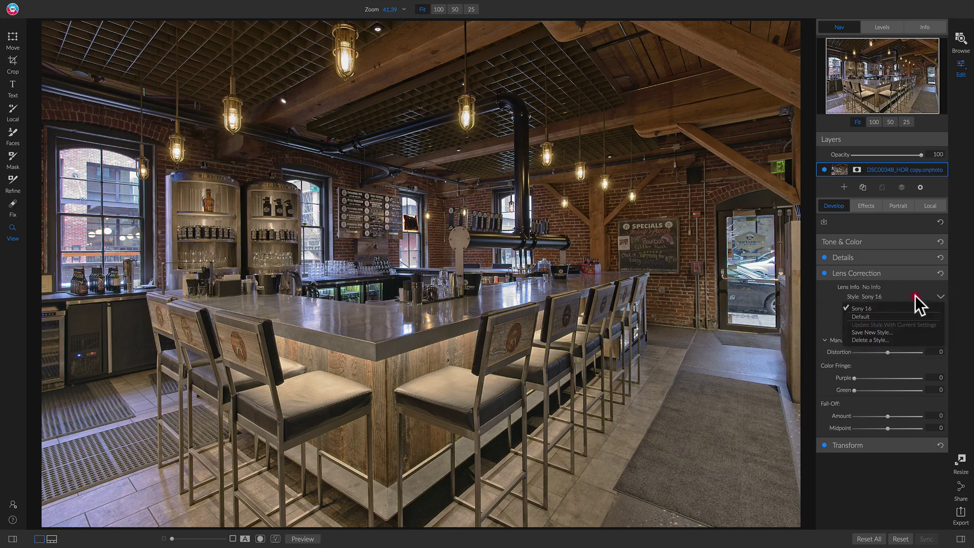
left_click(869, 314)
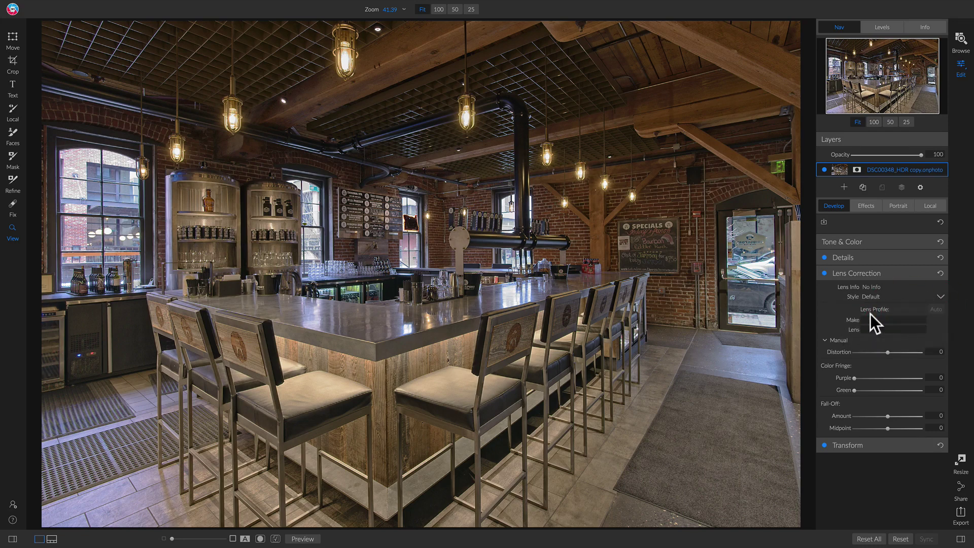
Collapse the manual lens correction settings and reapply the Sony 16 style.
left_click(832, 340)
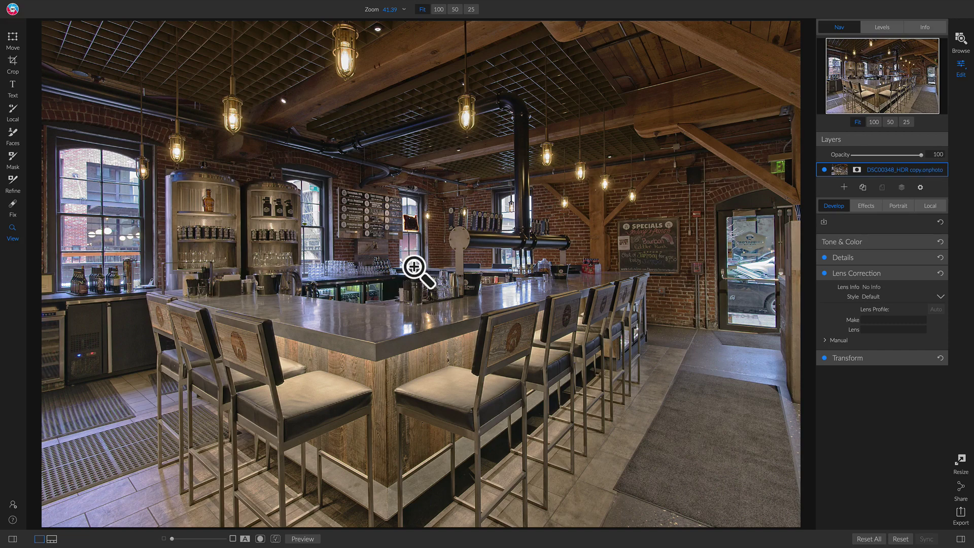
left_click(941, 296)
left_click(906, 309)
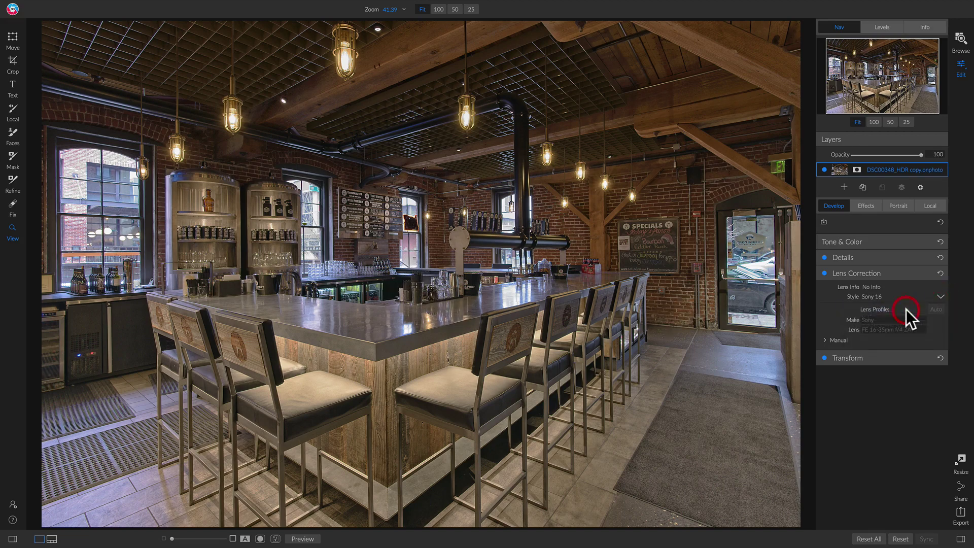
Add a Split Tone effect filter with the Cool preset and its blending mode set to Color.
left_click(869, 207)
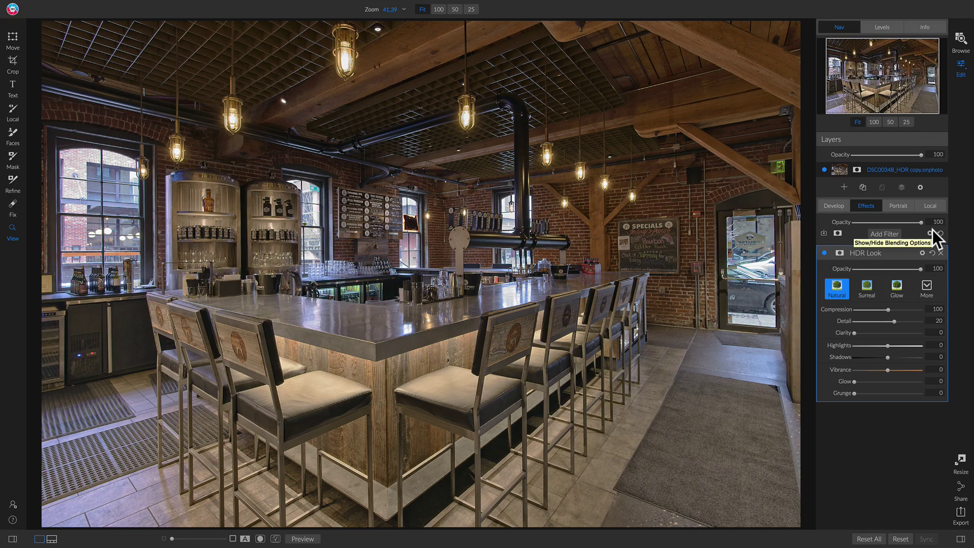
left_click(879, 233)
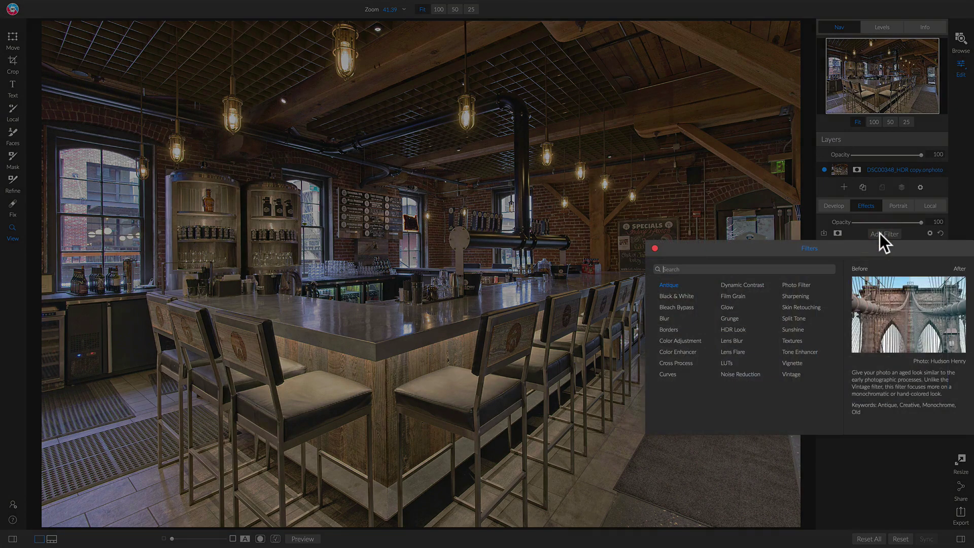
left_click(790, 318)
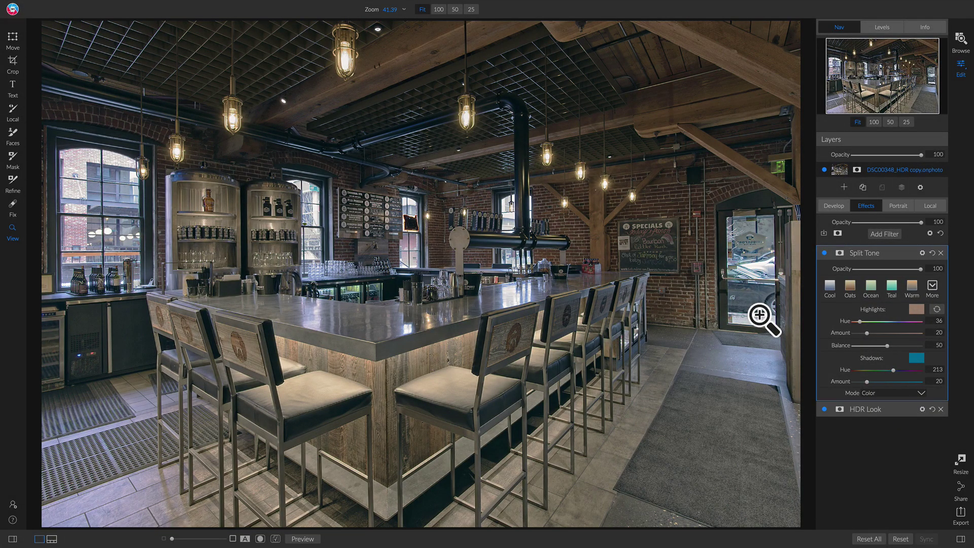
left_click(829, 285)
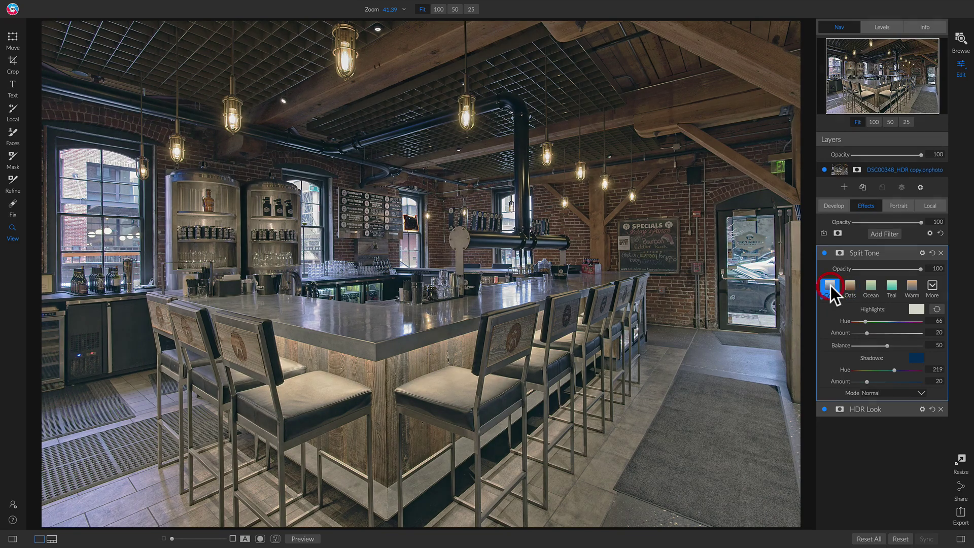
left_click(893, 392)
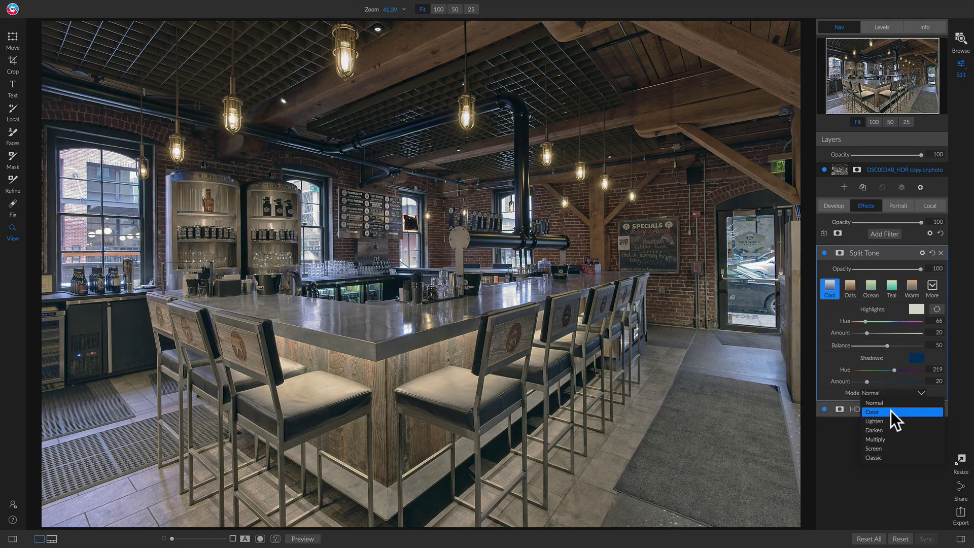
left_click(890, 410)
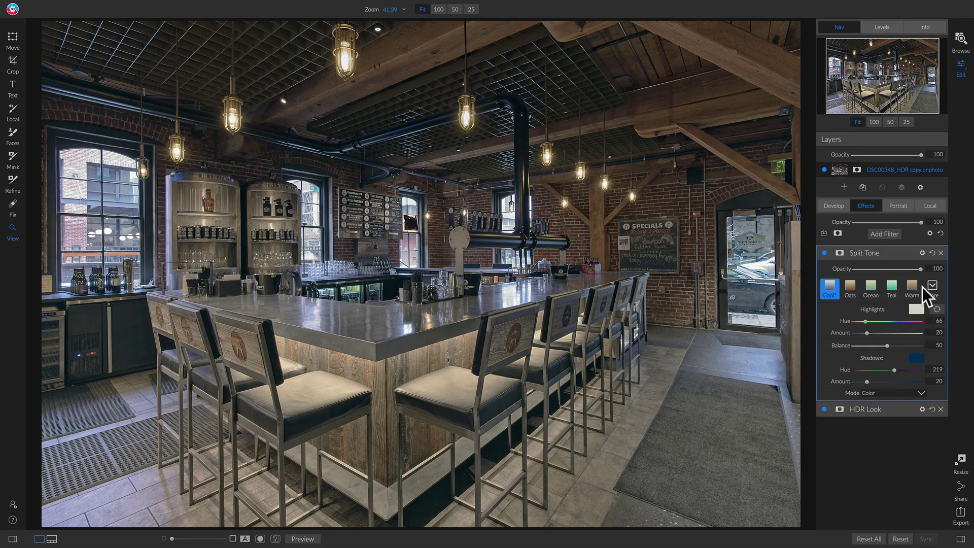
Reduce the Split Tone filter's opacity to 60 and compare the photo with and without it.
left_click_drag(920, 270, 899, 271)
left_click(824, 253)
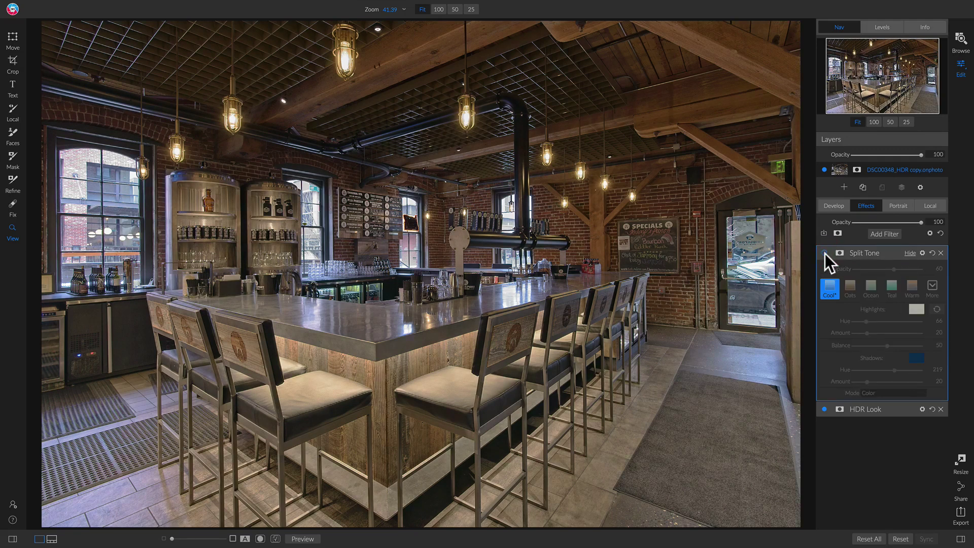
left_click(824, 253)
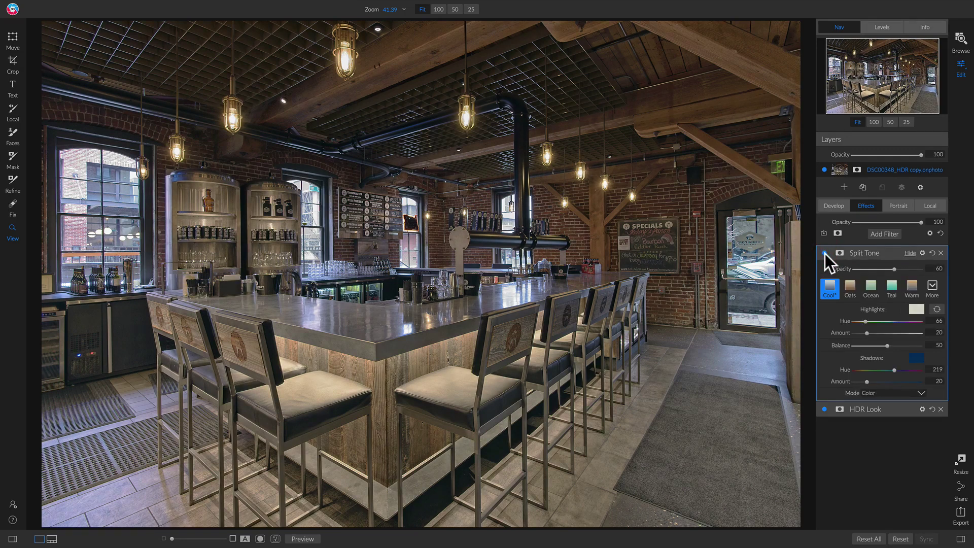
Add a Sunshine filter with its default settings and compare the photo with and without it.
left_click(880, 234)
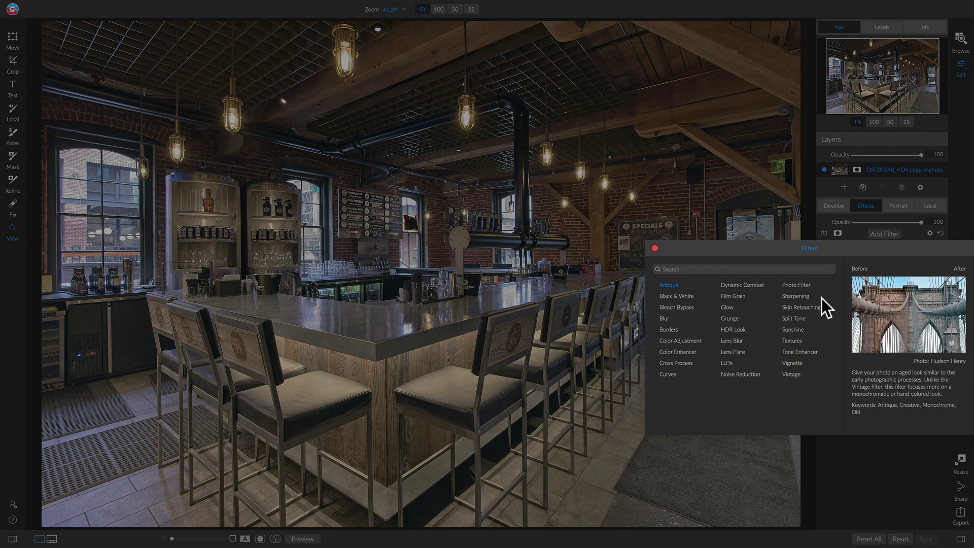
left_click(790, 329)
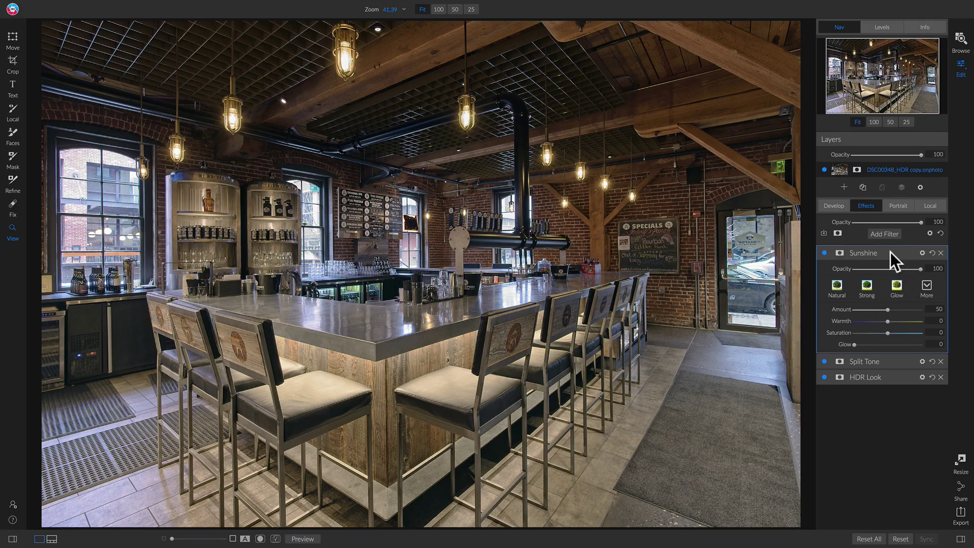
left_click(824, 253)
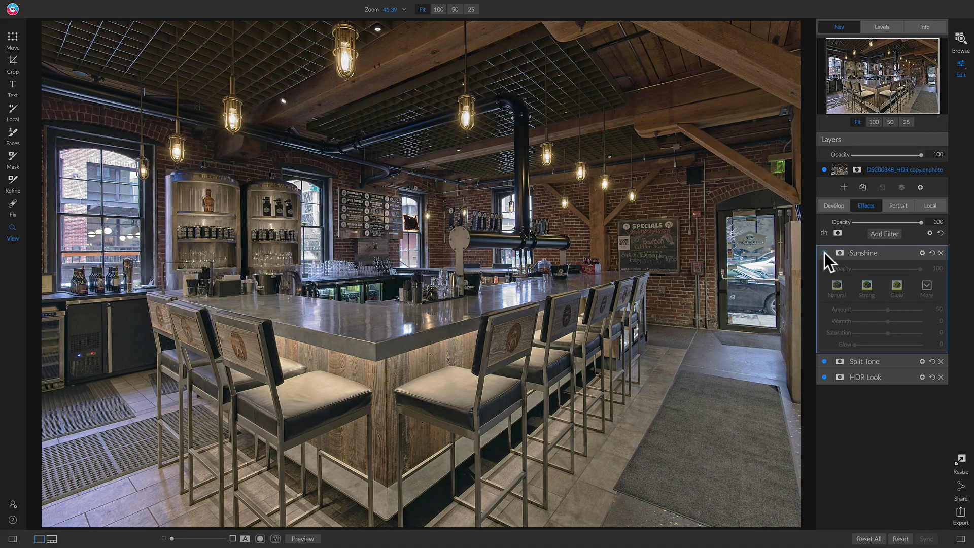
left_click(824, 252)
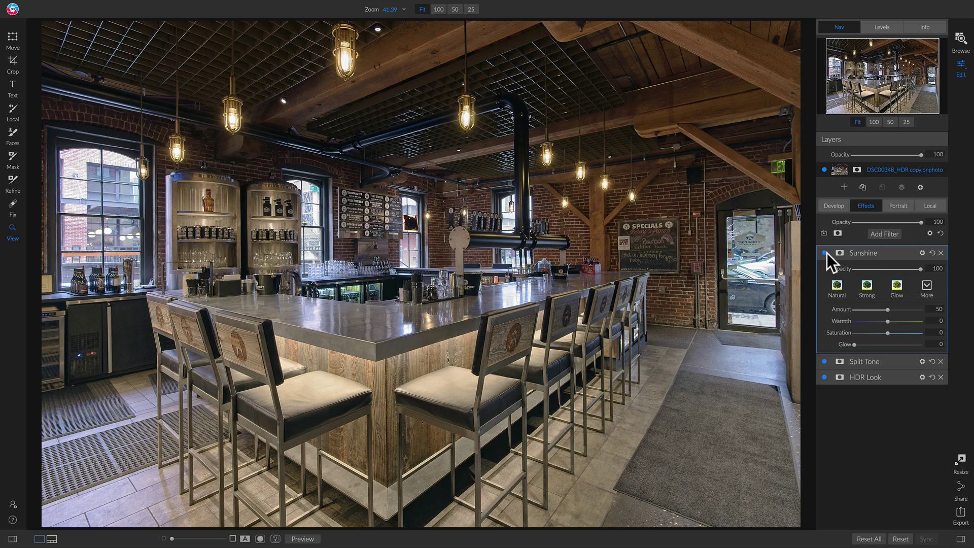
Add a Curves filter and darken the shadows with a single curve point at input 77, output 62.
left_click(885, 235)
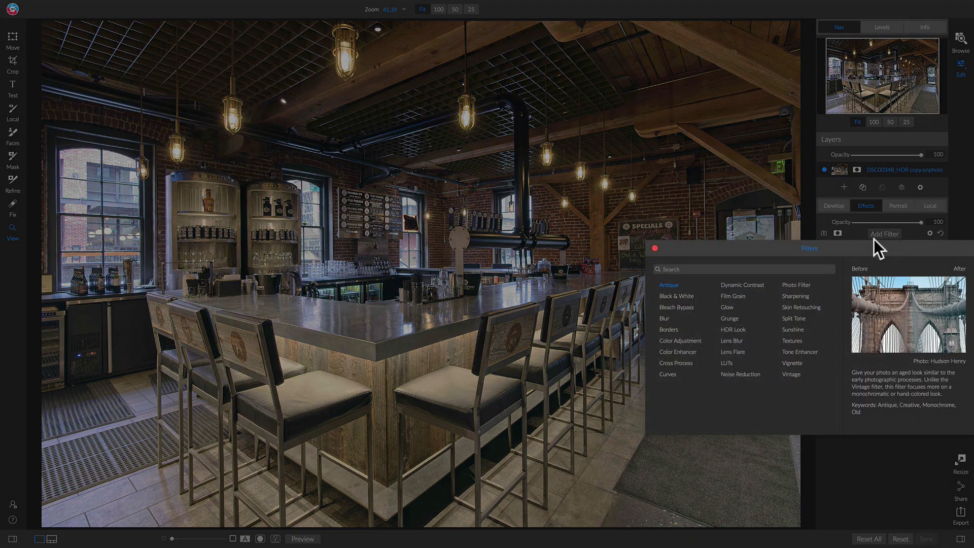
left_click(669, 373)
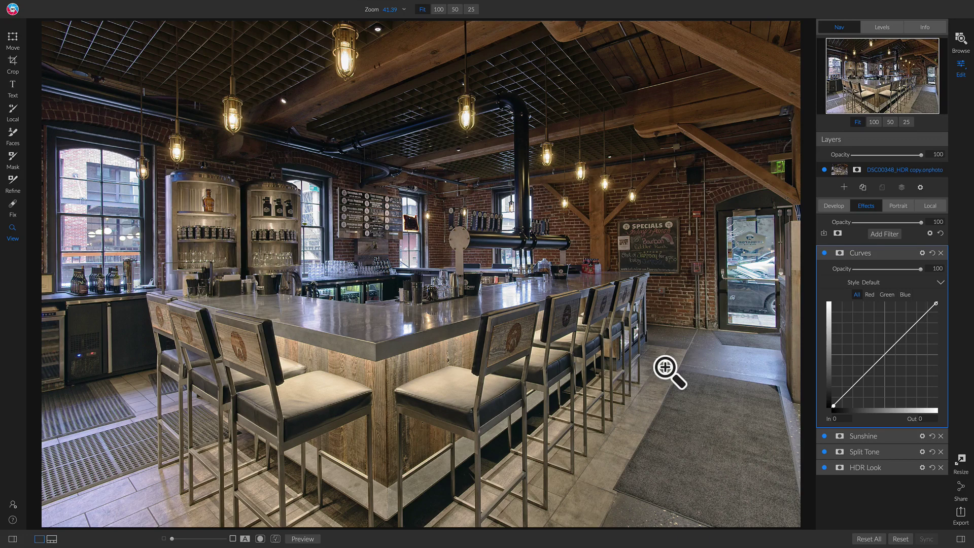
left_click(854, 384)
mouse_move(854, 385)
left_mouse_down()
mouse_move(865, 387)
mouse_move(860, 376)
left_mouse_up()
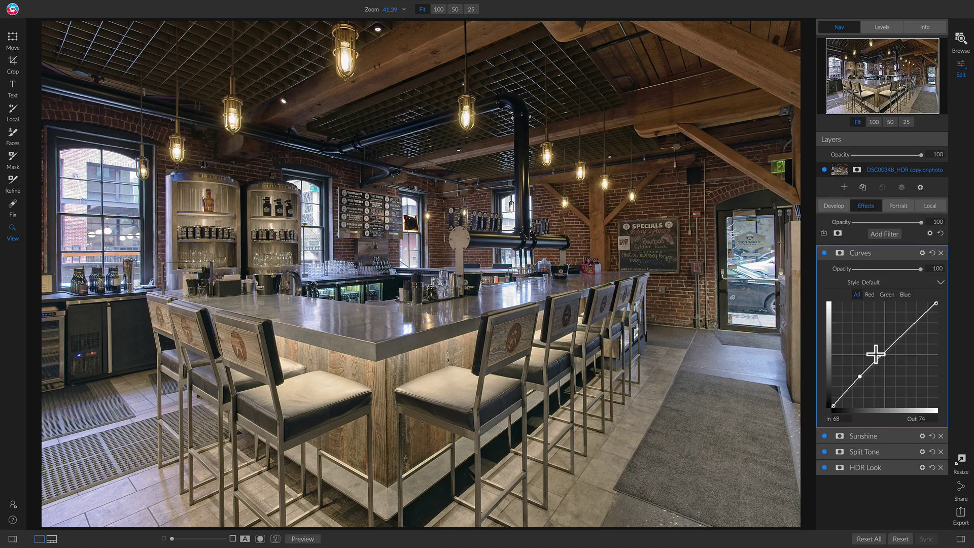
left_click(932, 252)
left_click_drag(860, 378, 864, 383)
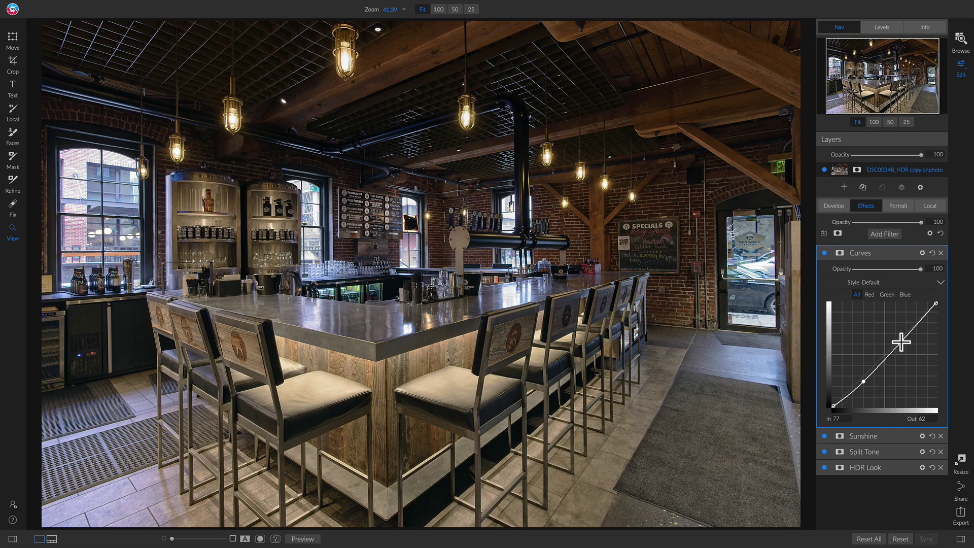
Brighten the curve with a highlight point at input 196, output 205 and a raised midtone point, and compare the photo with and without it.
left_click_drag(901, 343, 903, 333)
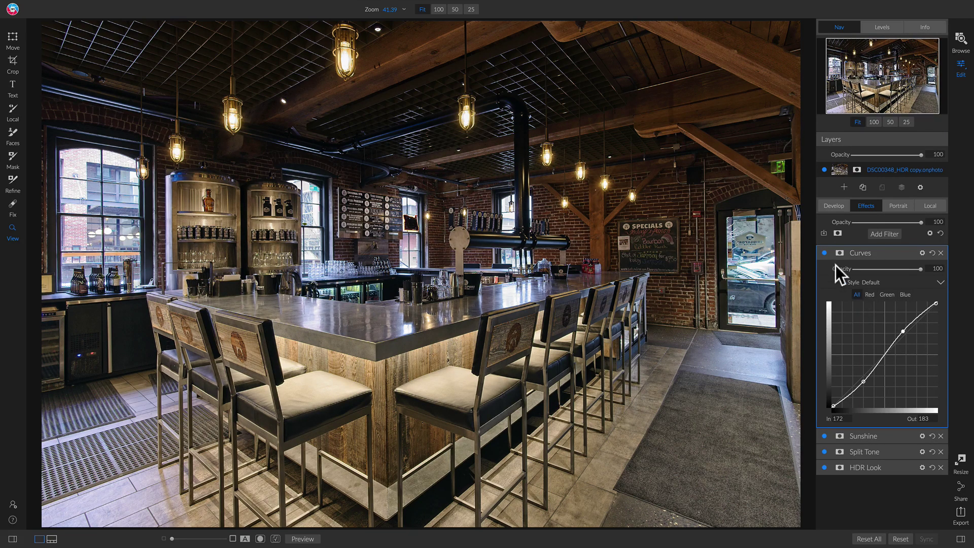
left_click(825, 253)
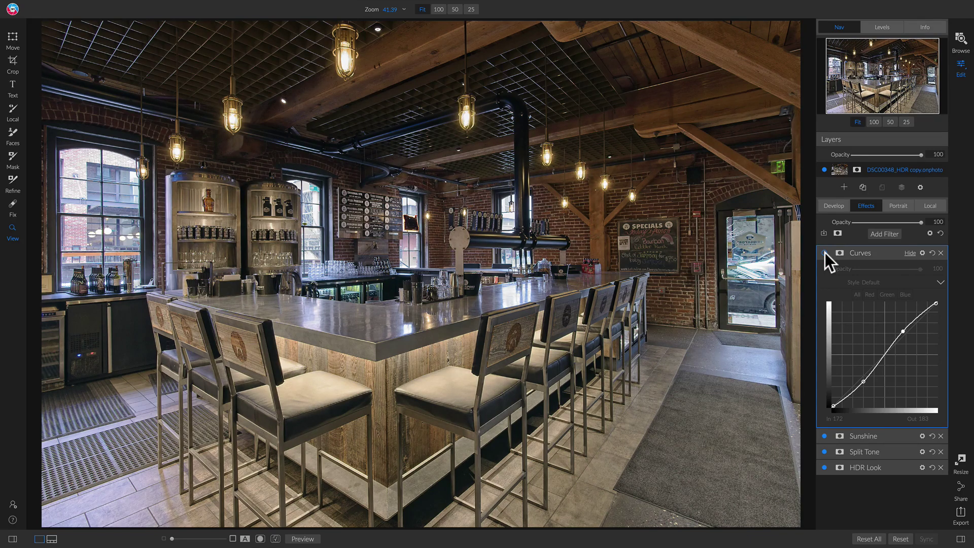
left_click(824, 252)
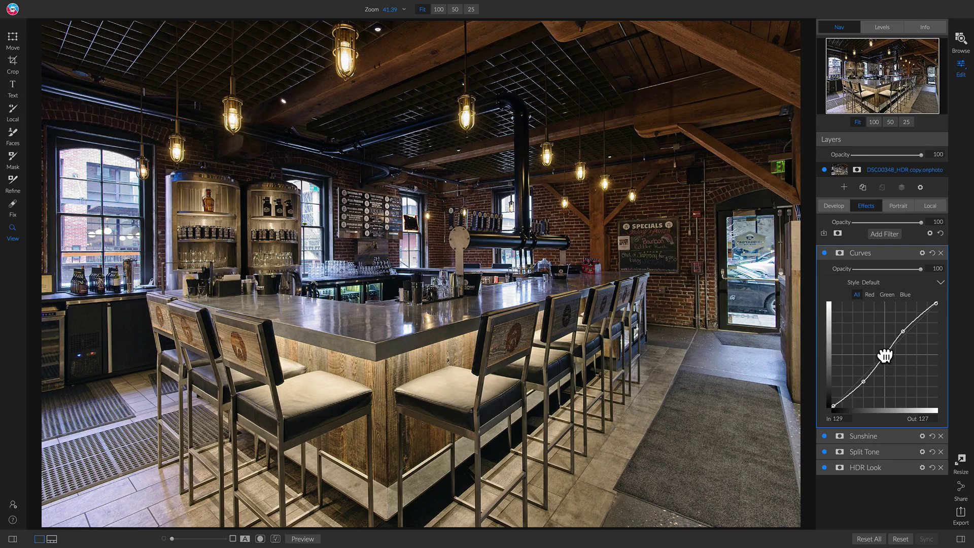
left_click_drag(885, 357, 883, 349)
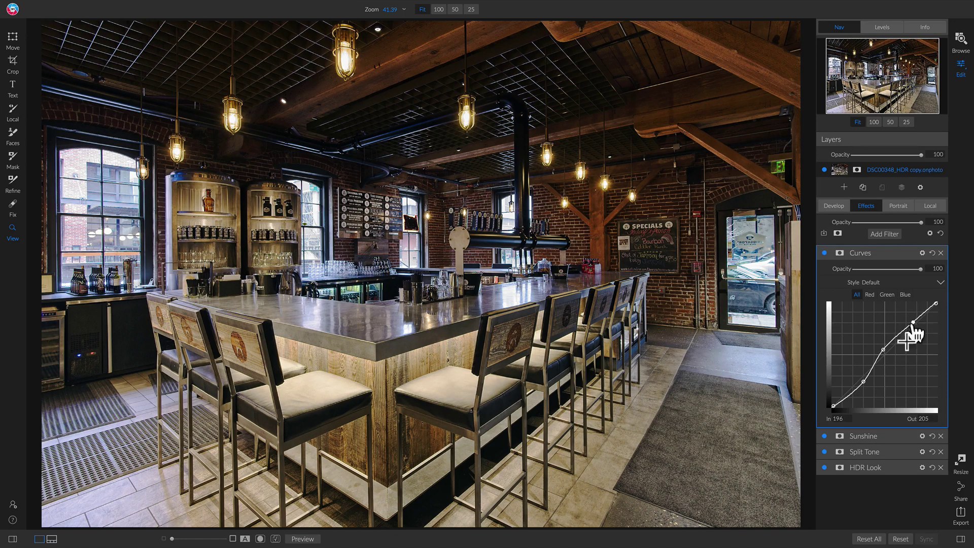
left_click(825, 253)
left_click(824, 253)
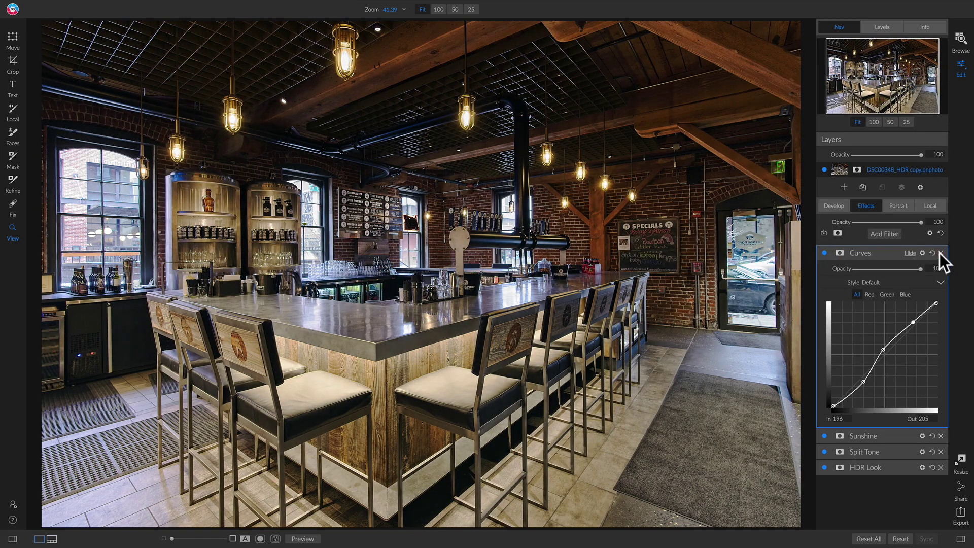
Remove the Curves and Sunshine filters and add a new Sunshine filter with its default settings.
left_click(940, 253)
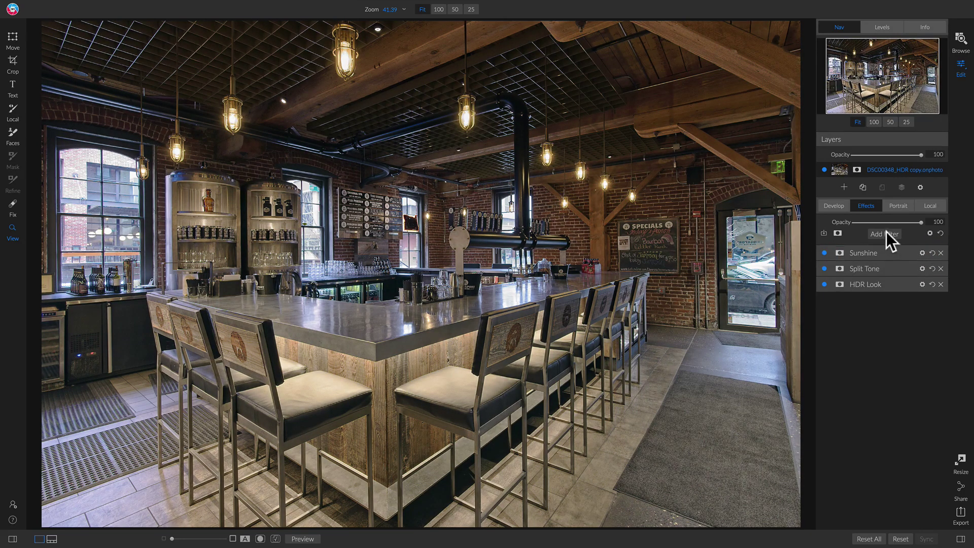
left_click(941, 252)
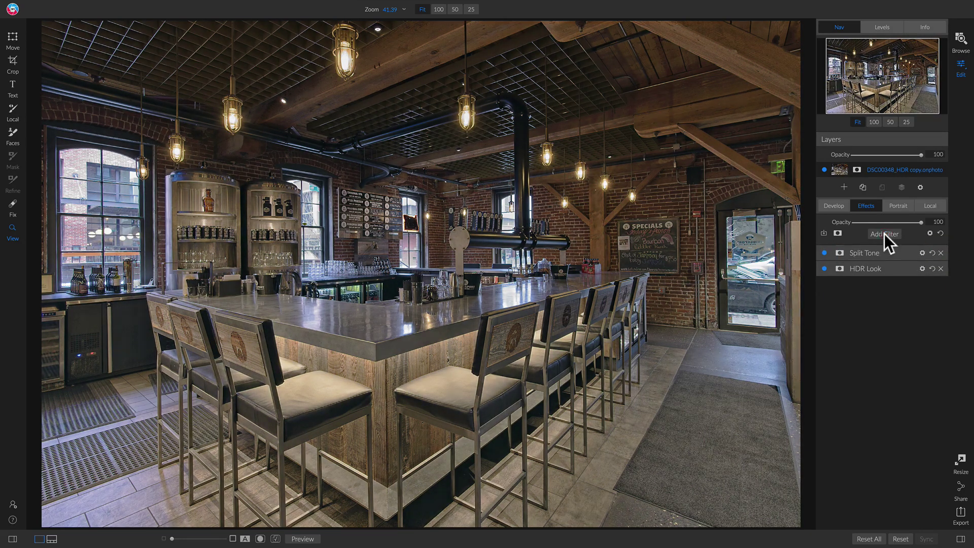
left_click(884, 234)
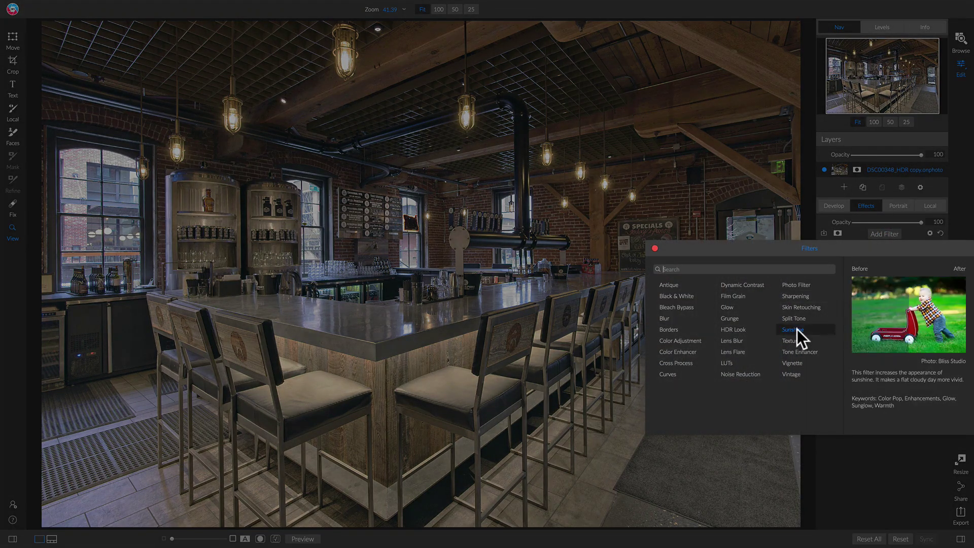
left_click(792, 329)
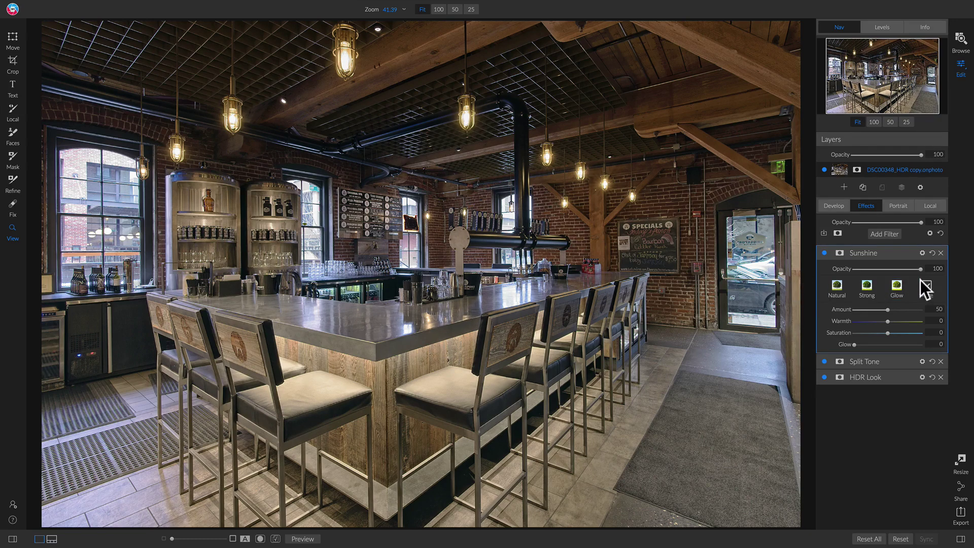
Add a Dynamic Contrast filter and invert its mask to hide the effect.
left_click(884, 234)
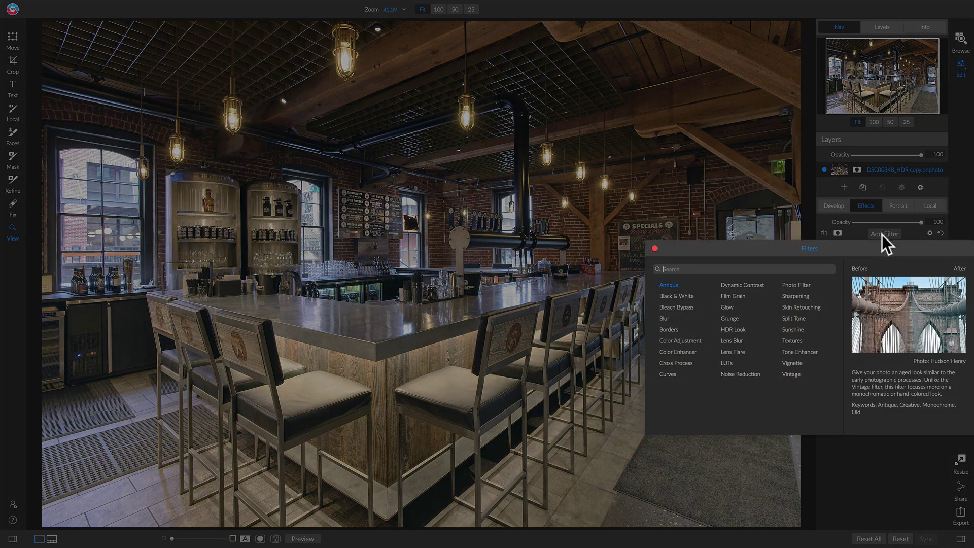
left_click(736, 284)
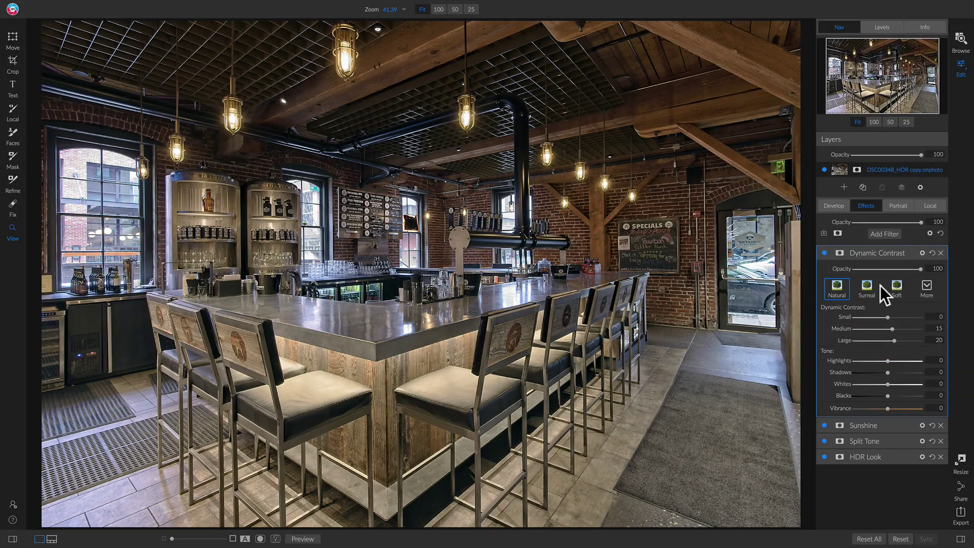
left_click(839, 251)
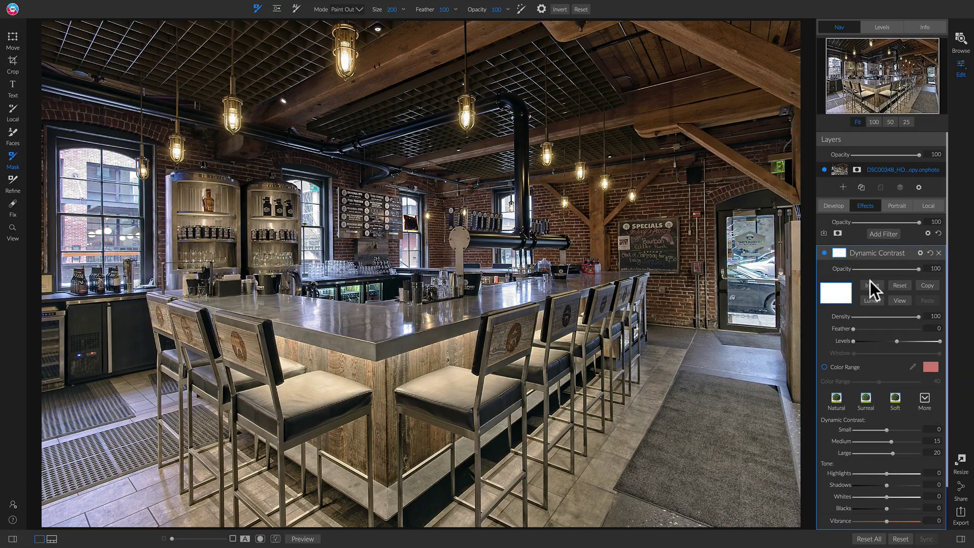
left_click(872, 286)
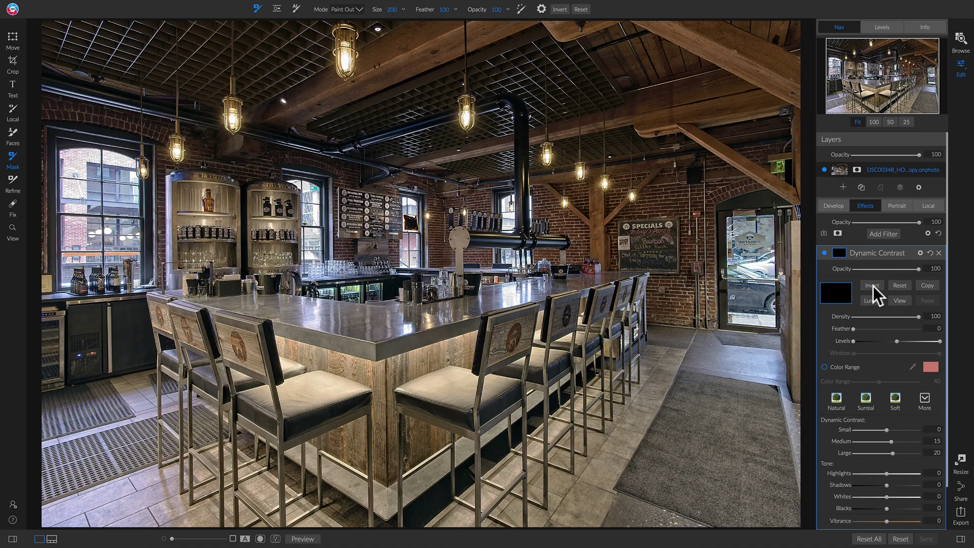
Apply the Natural preset to the Dynamic Contrast filter and set its Large contrast to 0.
scroll(847, 391, "down", 1)
left_click(840, 346)
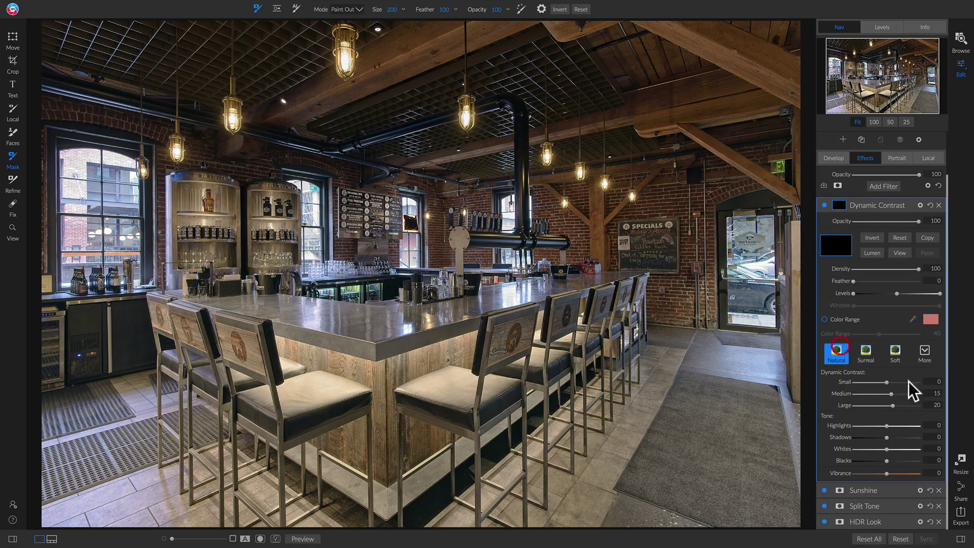
left_click_drag(892, 406, 889, 407)
left_click(932, 405)
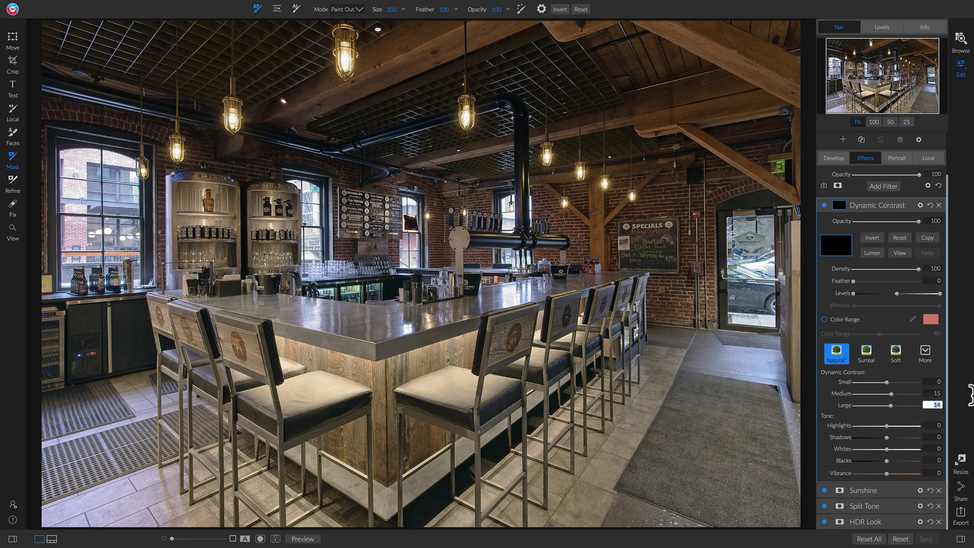
type("0")
key("Return")
Paint the Dynamic Contrast effect in over the bar and stools with a size 700 brush and set its Medium contrast to 31.
key("bracketright")
key("bracketright")
key("bracketright")
key("bracketright")
key("bracketright")
key("bracketright")
key("bracketright")
key("bracketright")
key("bracketright")
key("x")
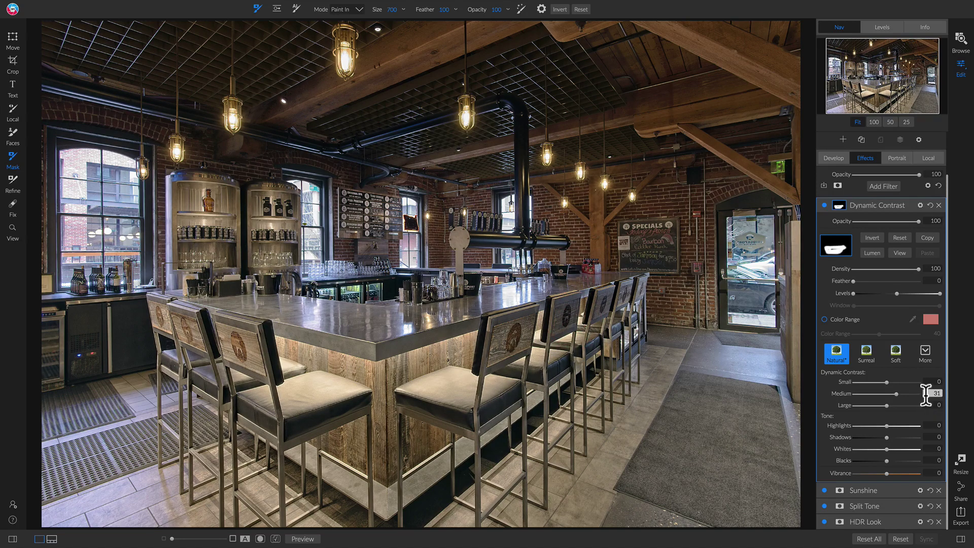
left_click_drag(299, 366, 283, 374)
Set the Dynamic Contrast filter's Small to 11 and Shadows to 25, paint further along the bar, and compare with and without the filter.
left_click_drag(894, 383, 891, 383)
left_click_drag(887, 440, 892, 440)
mouse_move(596, 338)
left_mouse_down()
mouse_move(554, 446)
mouse_move(647, 366)
mouse_move(505, 397)
mouse_move(206, 435)
mouse_move(185, 364)
mouse_move(162, 344)
left_mouse_up()
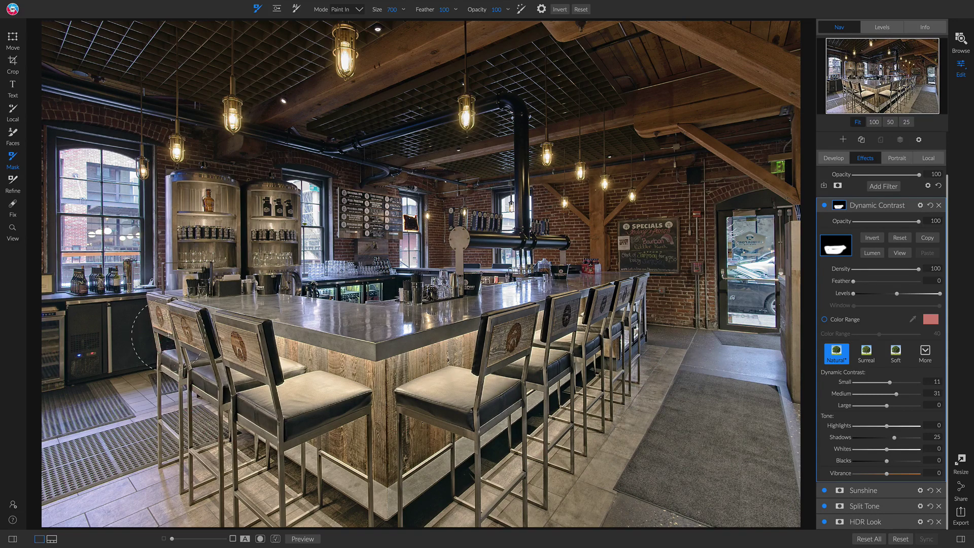
left_click(823, 206)
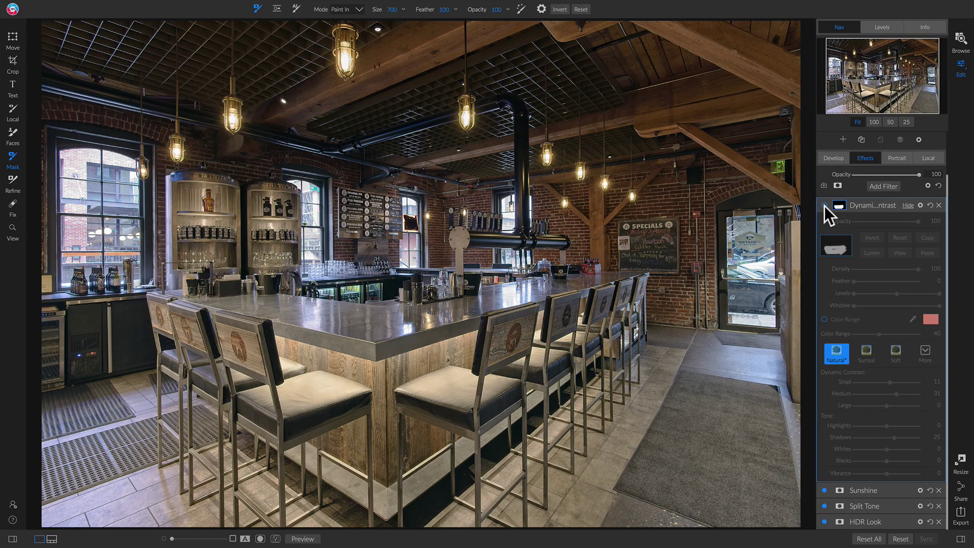
left_click(824, 206)
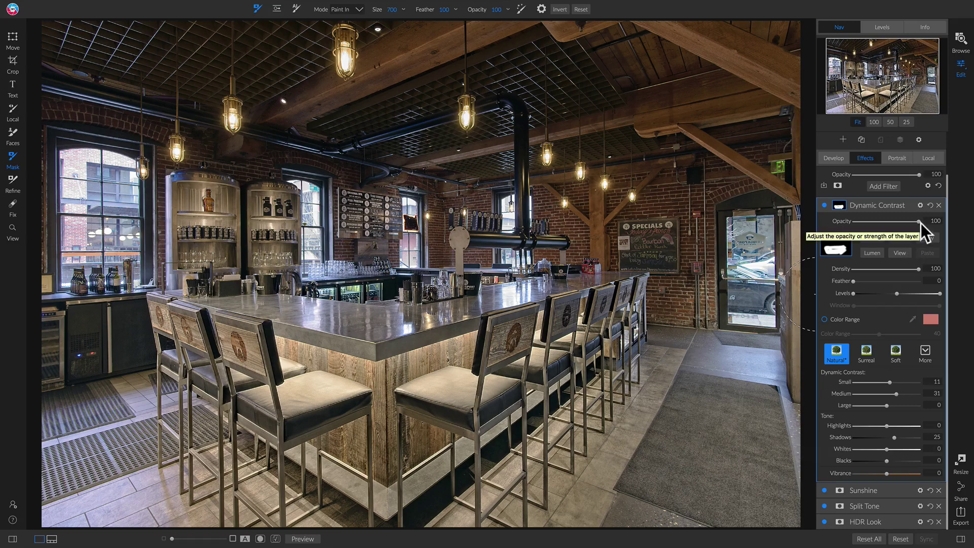
Add a Vignette filter with the Big Softy preset at 36 opacity and compare the edited photo with the original.
left_click(878, 186)
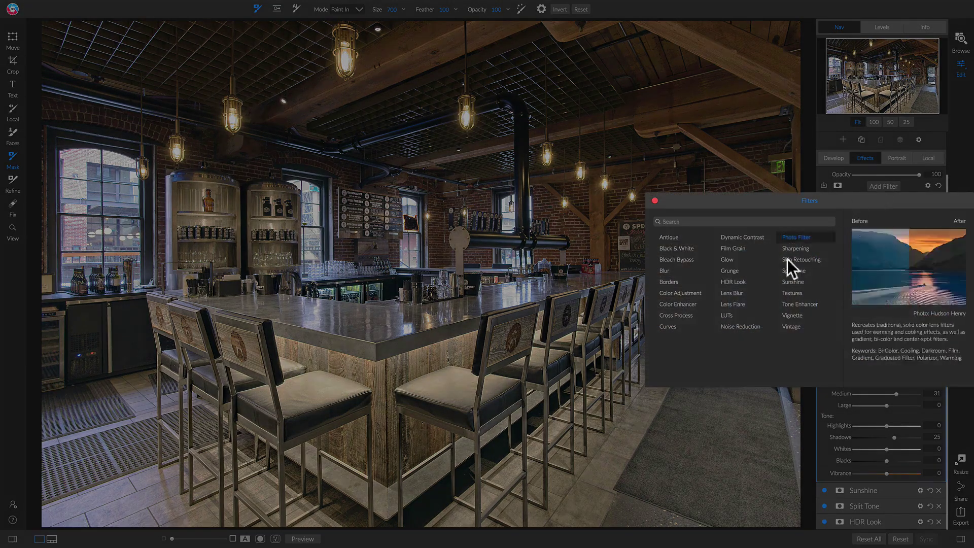
left_click(793, 313)
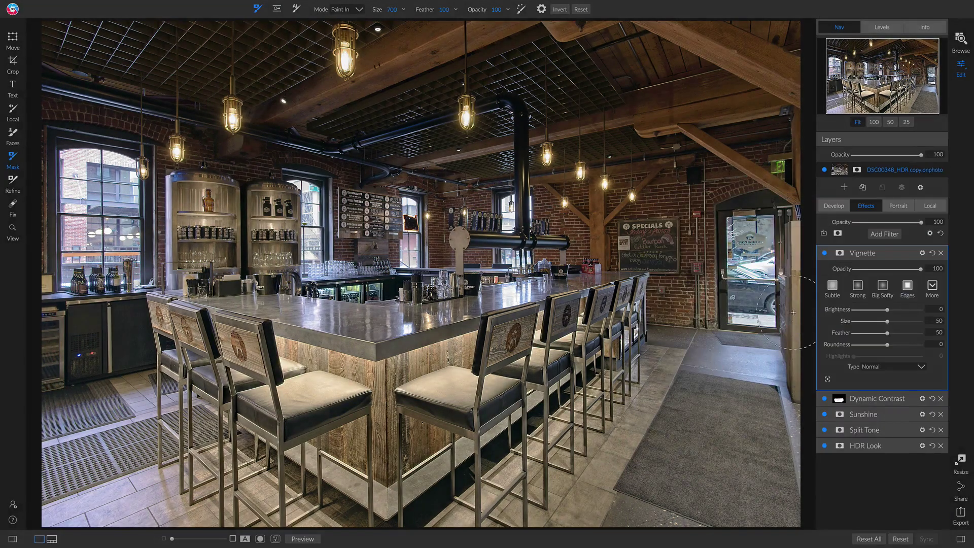
left_click(883, 287)
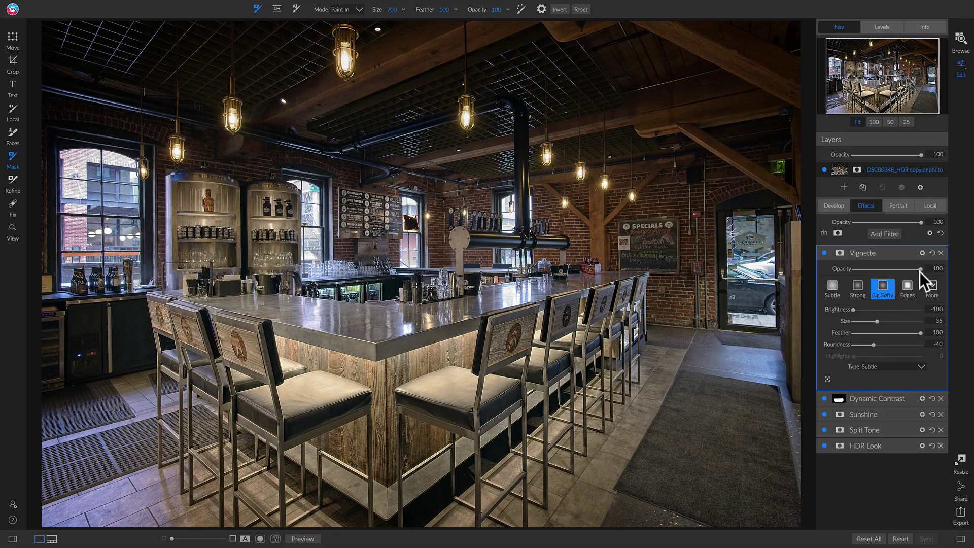
left_click_drag(920, 270, 867, 270)
left_click_drag(887, 272, 878, 270)
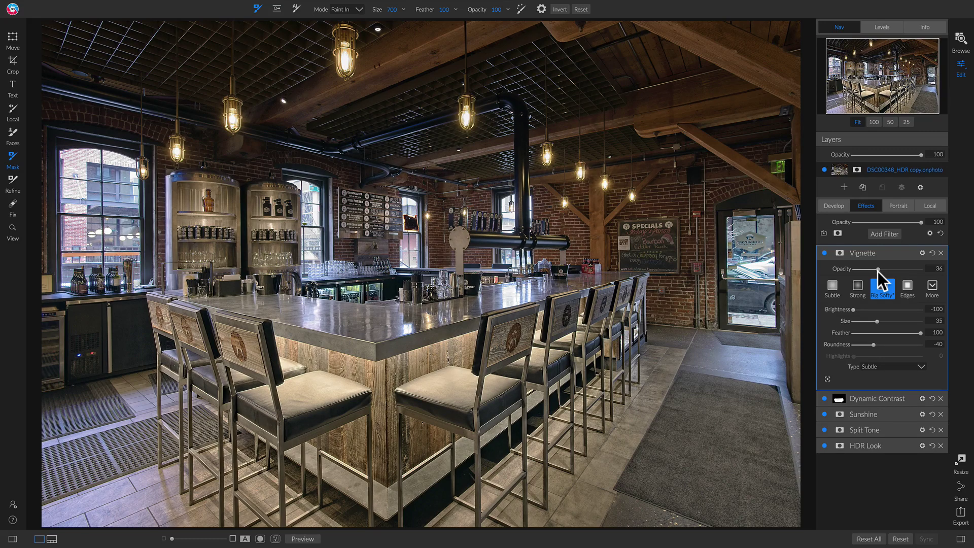
key("backslash")
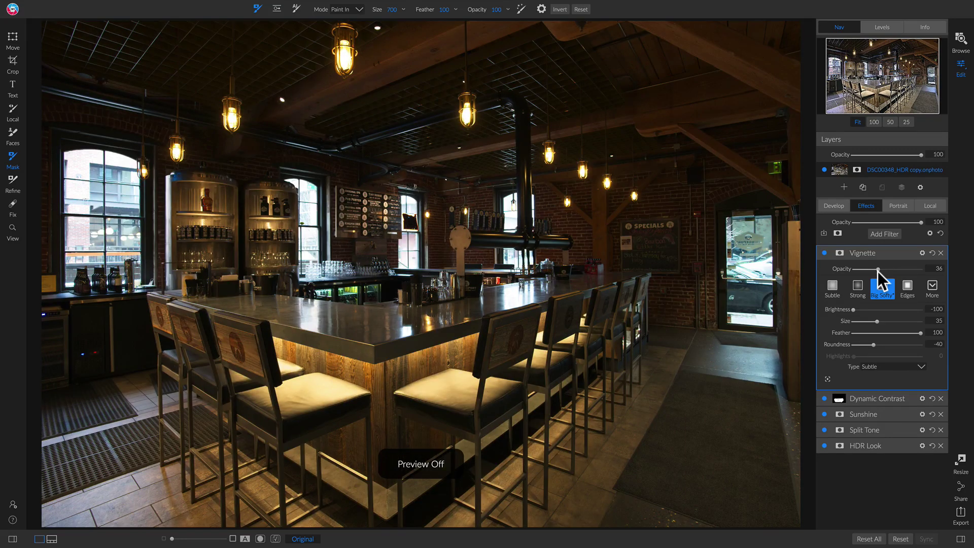
key("backslash")
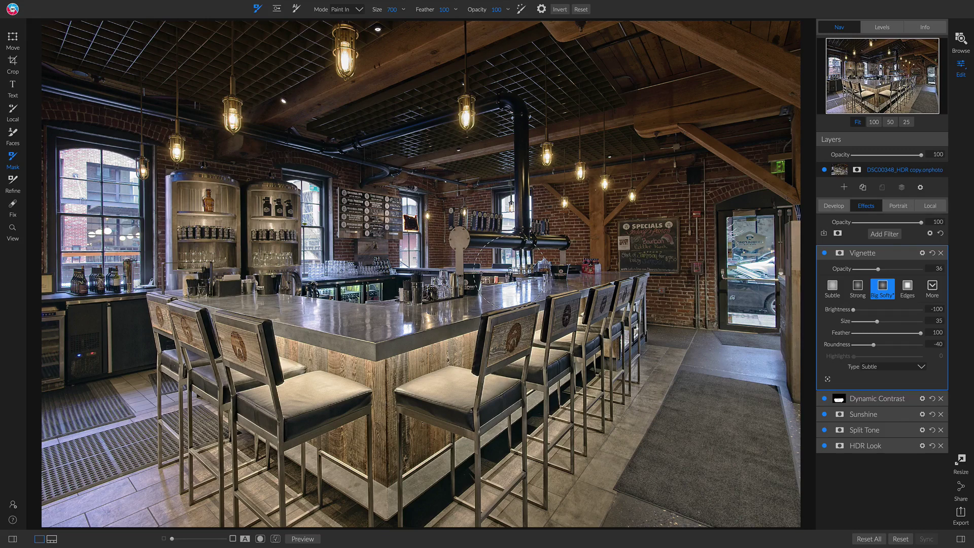
left_click(884, 234)
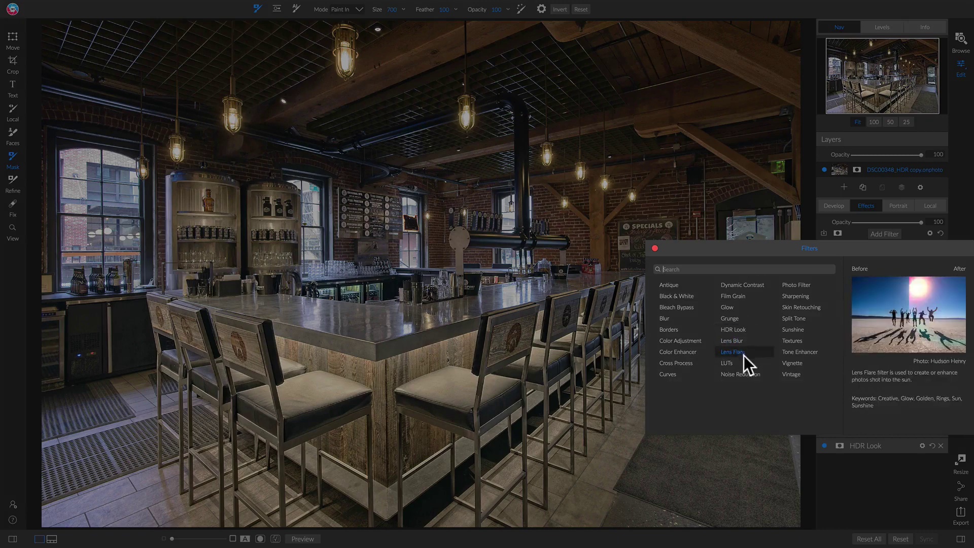
left_click(845, 476)
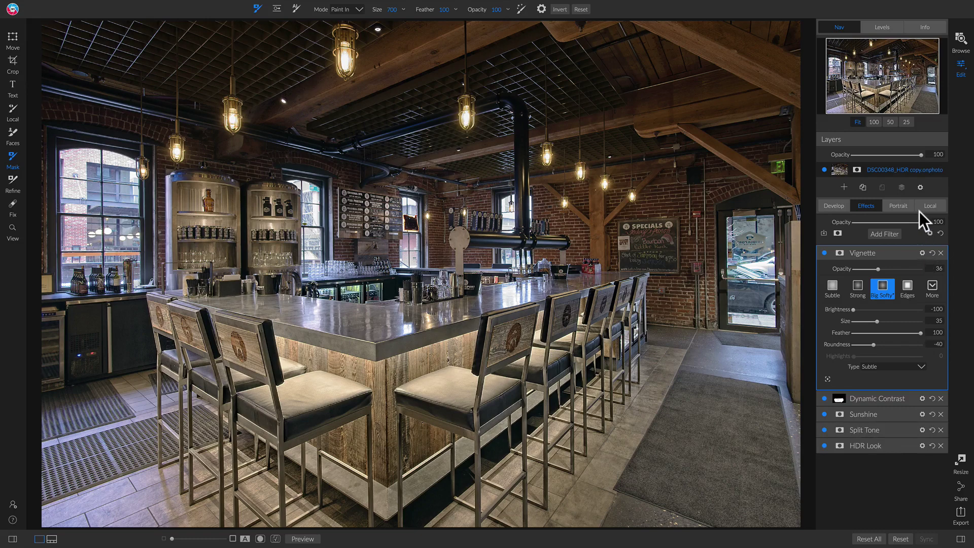
Return to the photo browser and open the stone building photo DSC00882.ARW for editing.
left_click(963, 38)
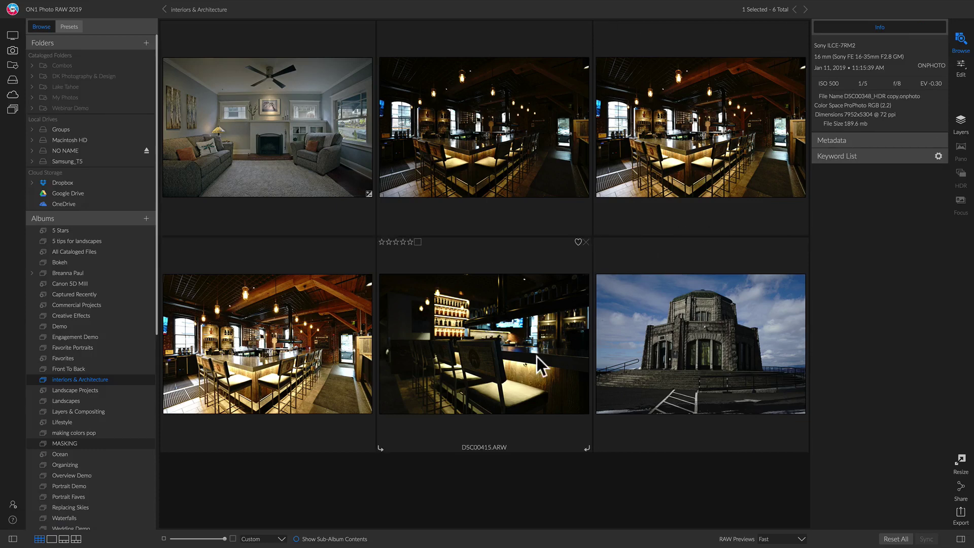
left_click(690, 330)
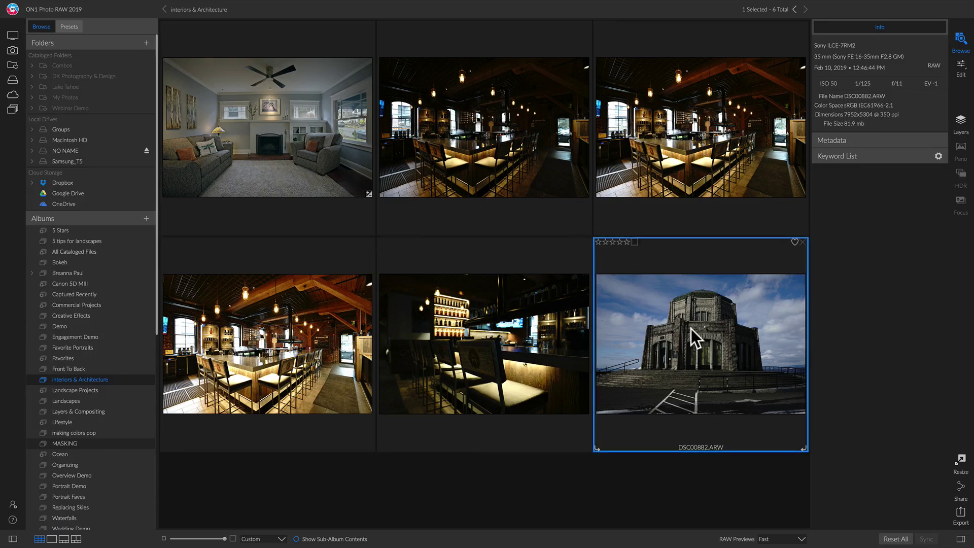
left_click(961, 66)
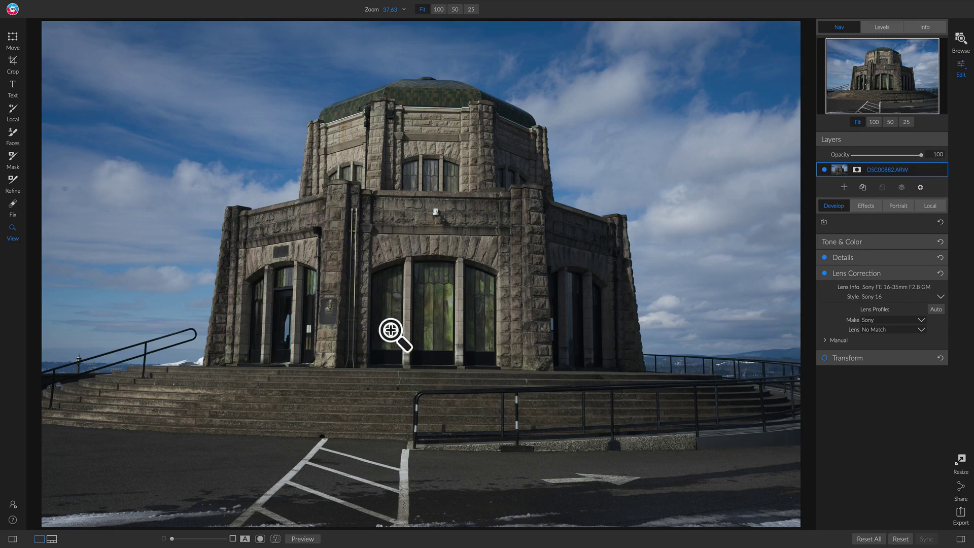
Crop the foreground off the building photo to a height of about 4592 px and level it by -1 degree along the top of the steps.
left_click(12, 65)
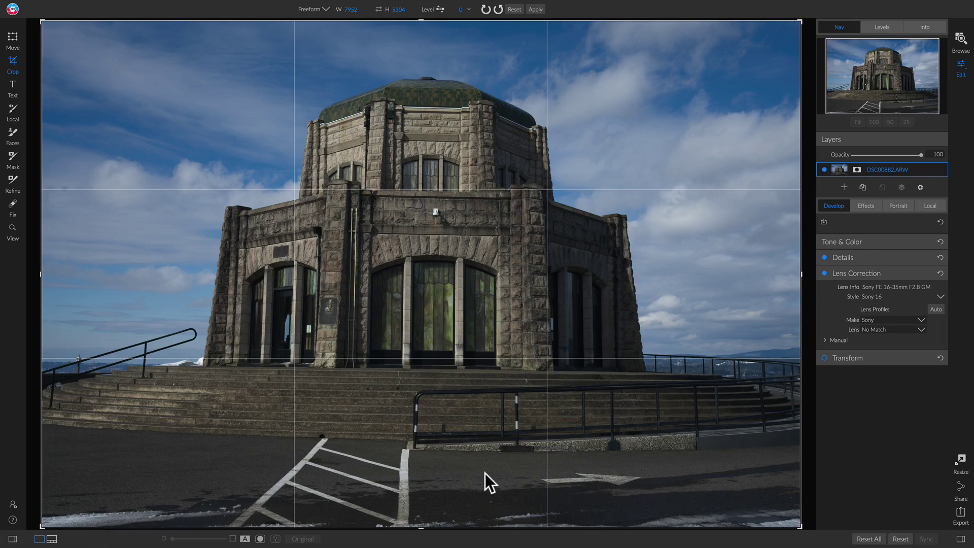
left_click_drag(420, 528, 427, 495)
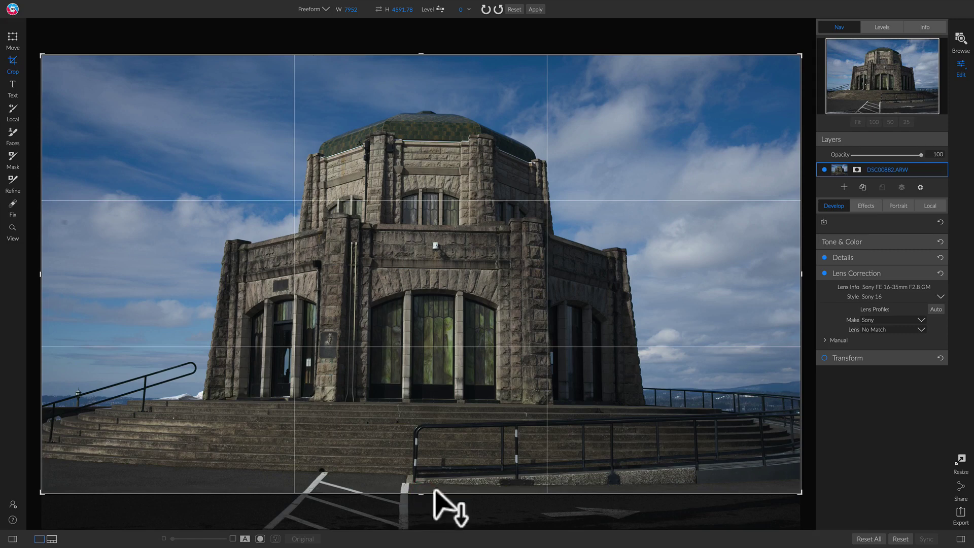
left_click(439, 9)
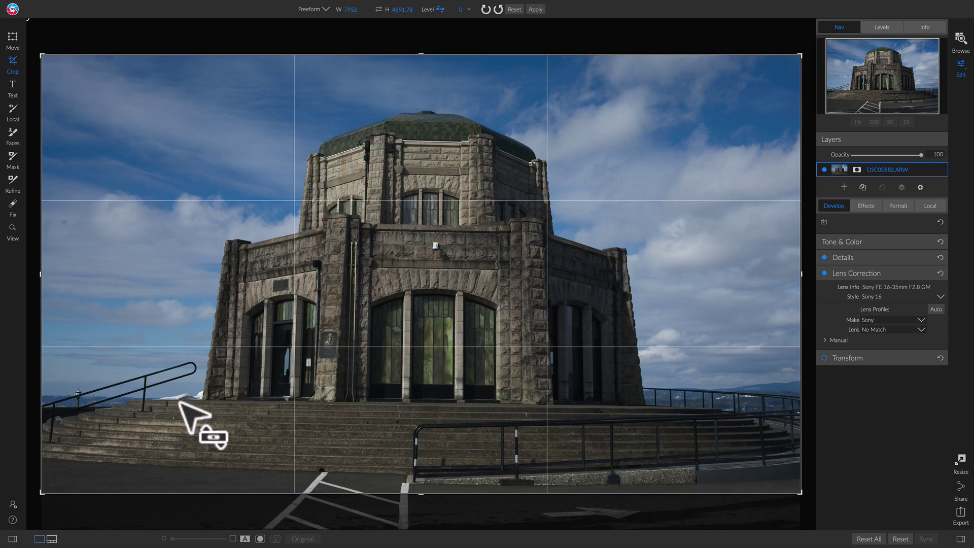
mouse_move(177, 400)
left_mouse_down()
mouse_move(778, 426)
mouse_move(756, 409)
left_mouse_up()
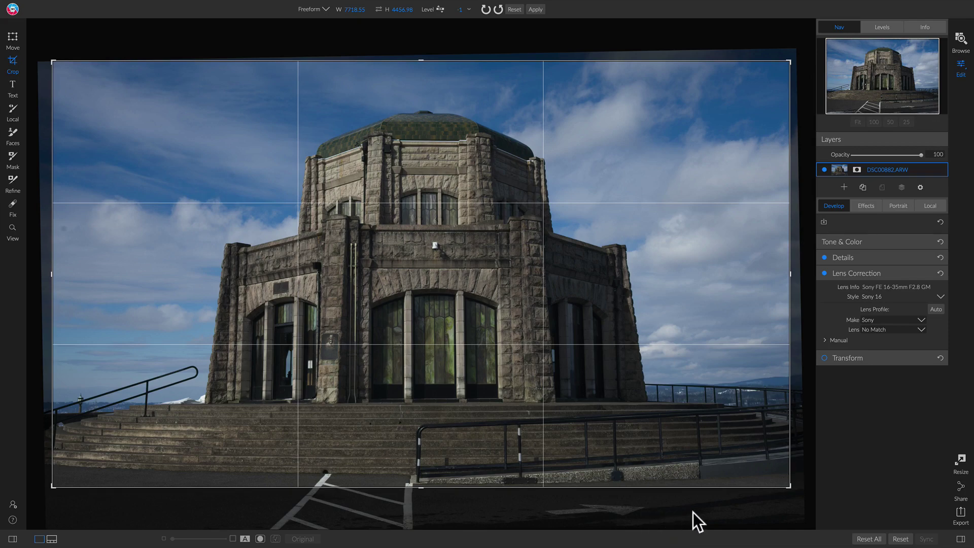
key("z")
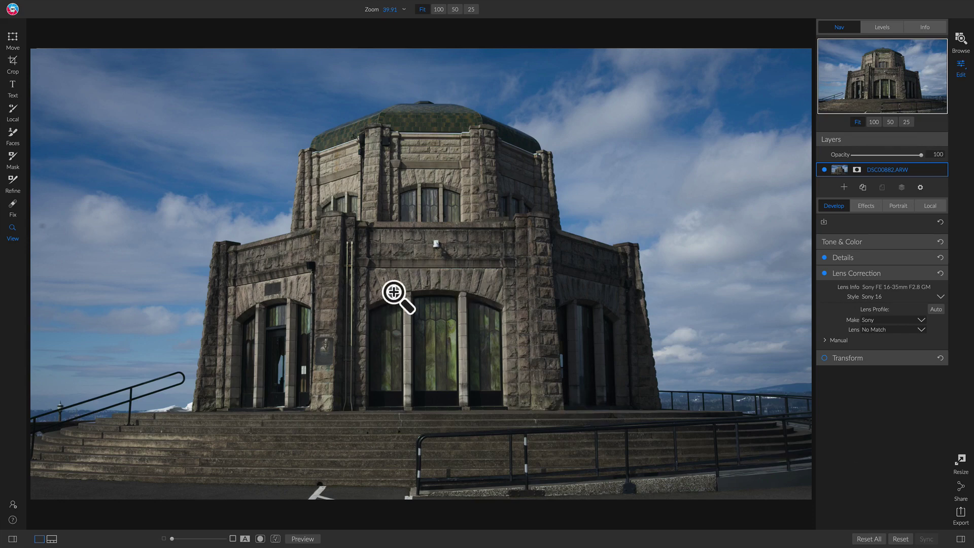
Apply the ON1 Neutral profile with Contrast -15, Midtones 5 and Temperature 5288 to the building photo, and compare with the original.
left_click(899, 245)
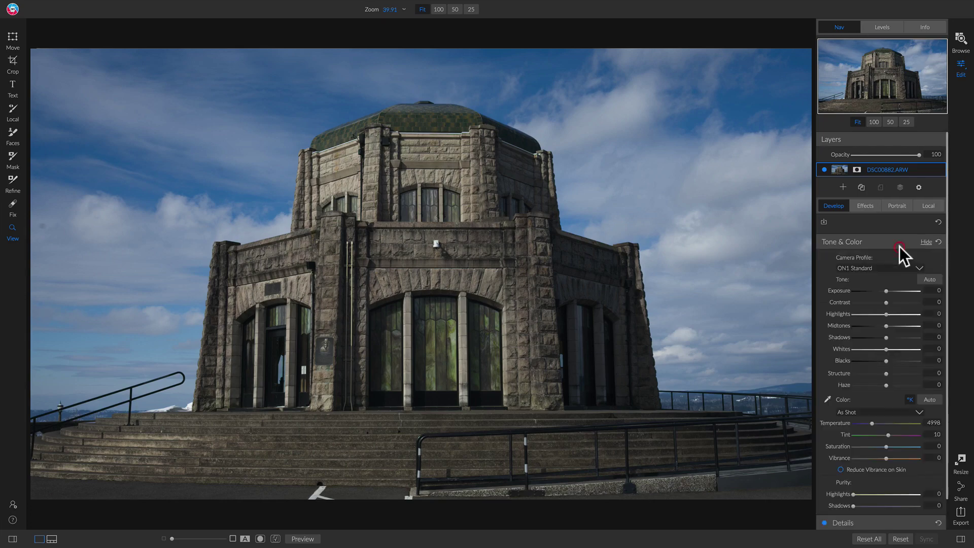
left_click(883, 267)
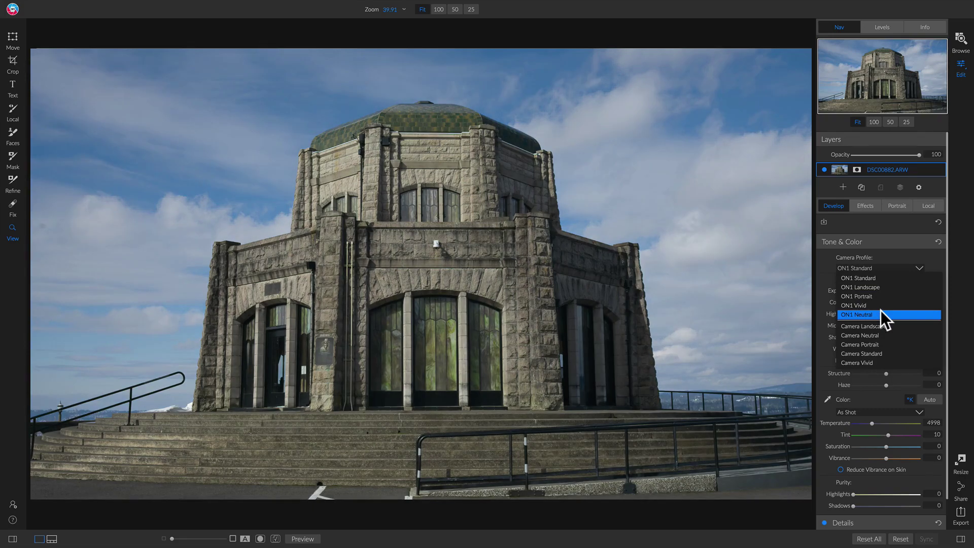
left_click(880, 311)
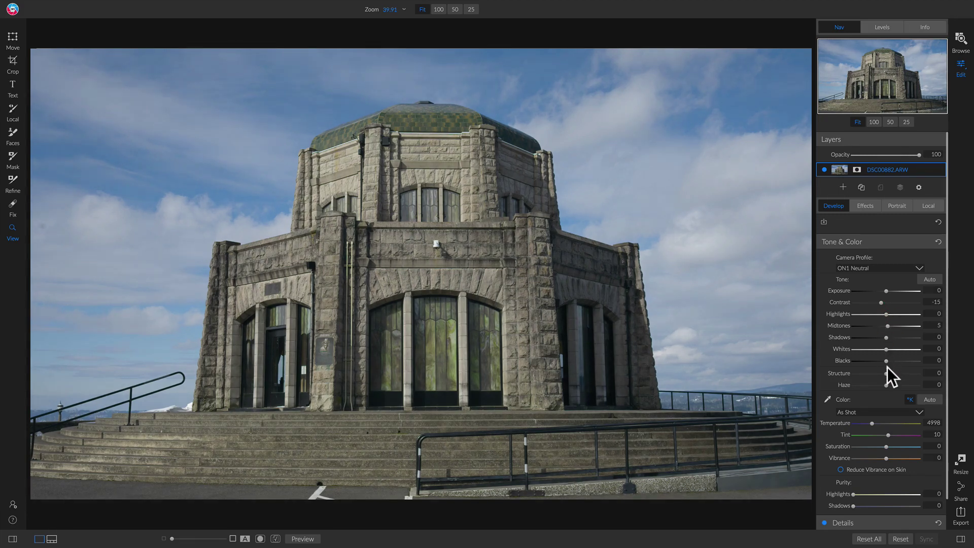
left_click_drag(872, 424, 872, 425)
key("backslash")
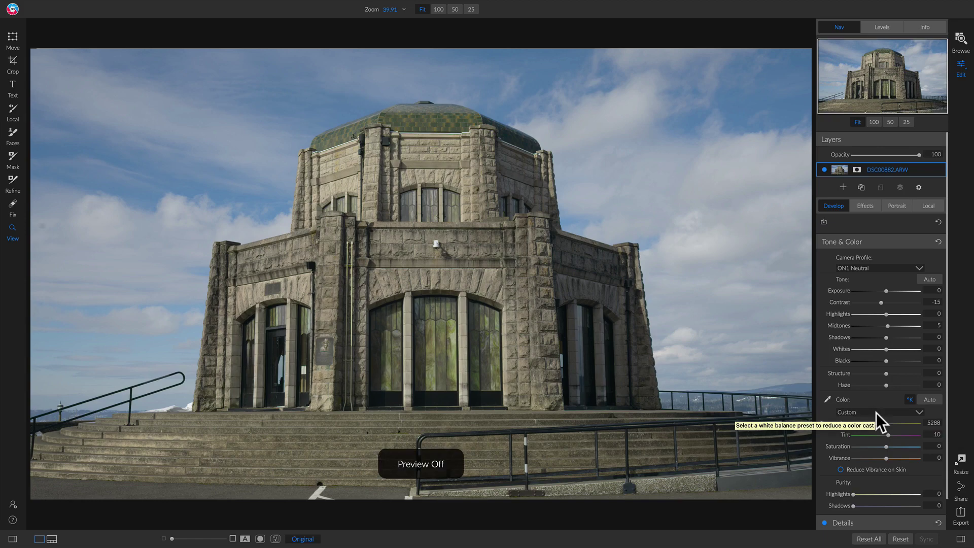
key("backslash")
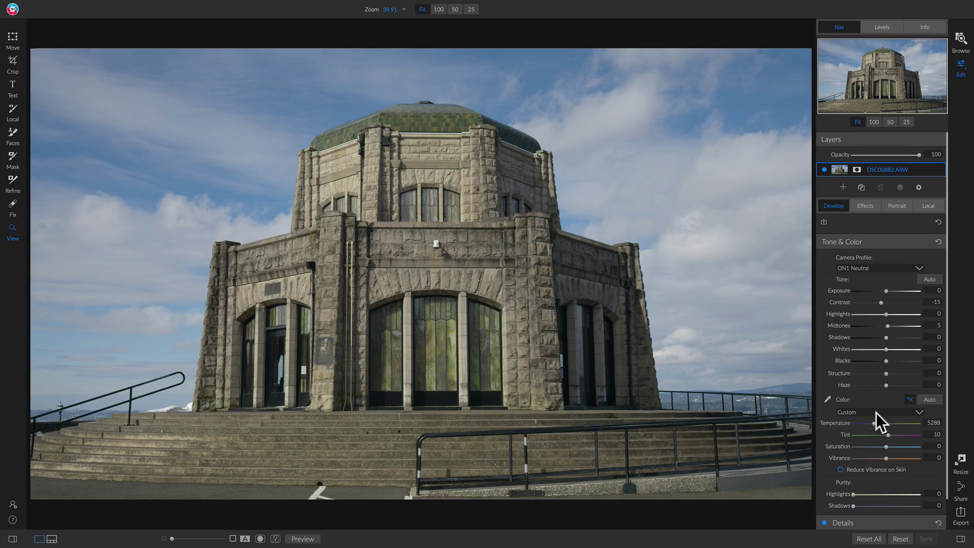
Add the orange-streaked sunset sky Skies49.jpg from the ON1 Extras Backgrounds Skies folder as a new layer.
left_click(842, 186)
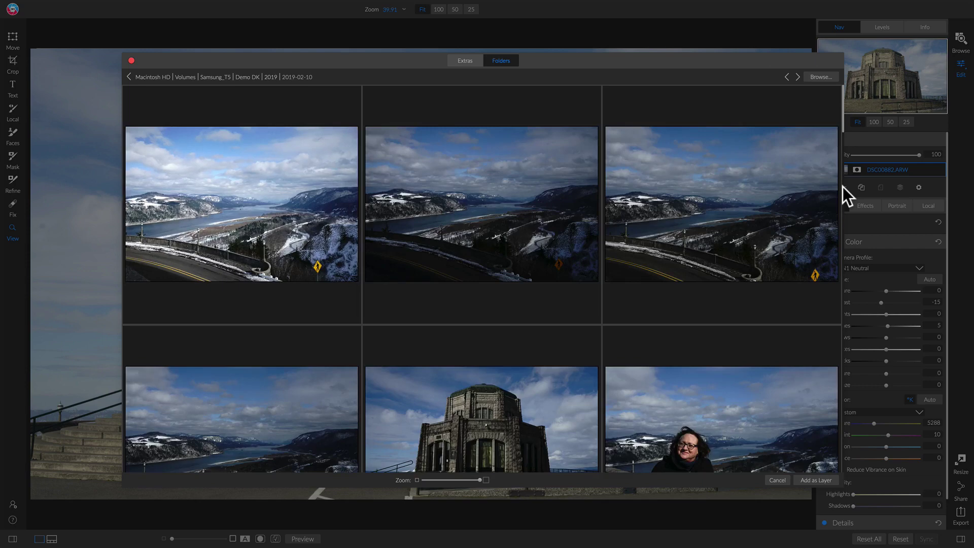
left_click(465, 59)
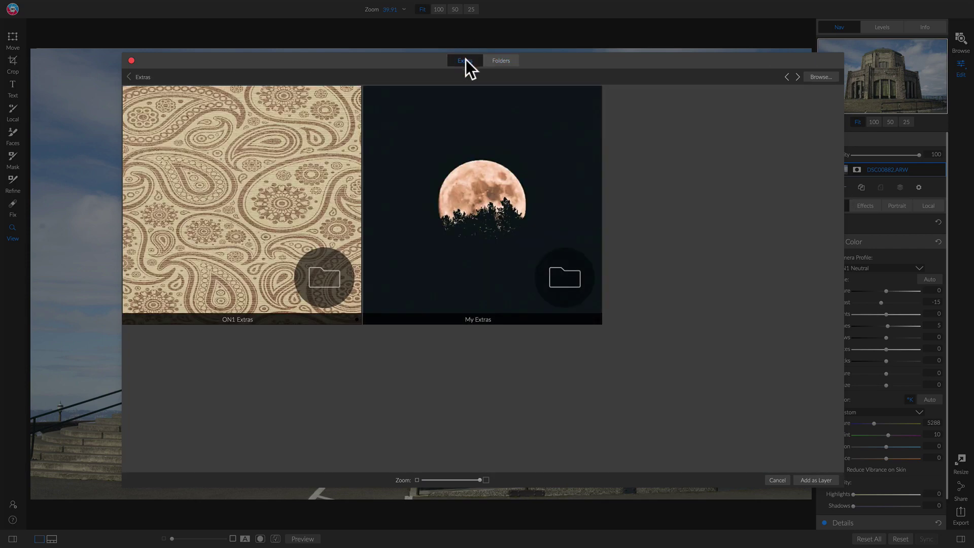
left_click(282, 153)
double_click(282, 153)
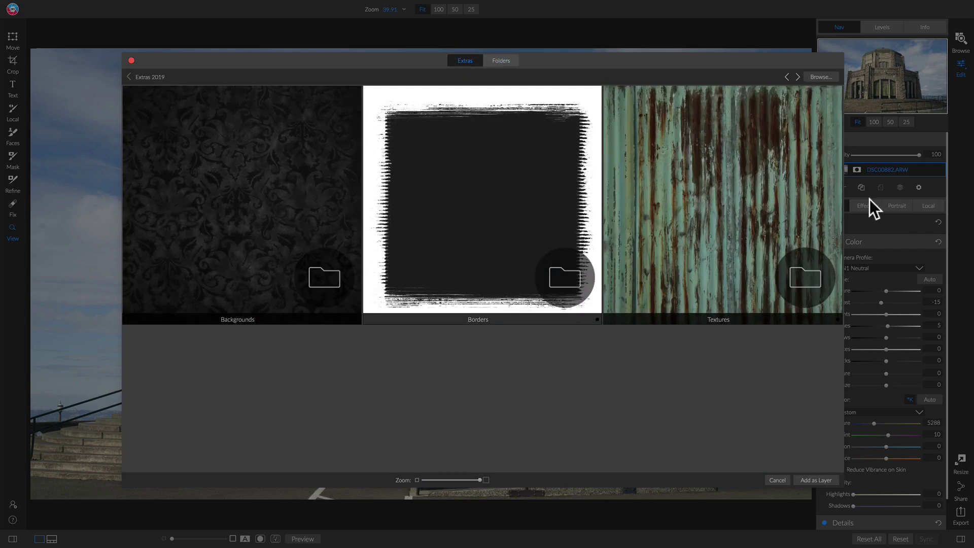
double_click(266, 178)
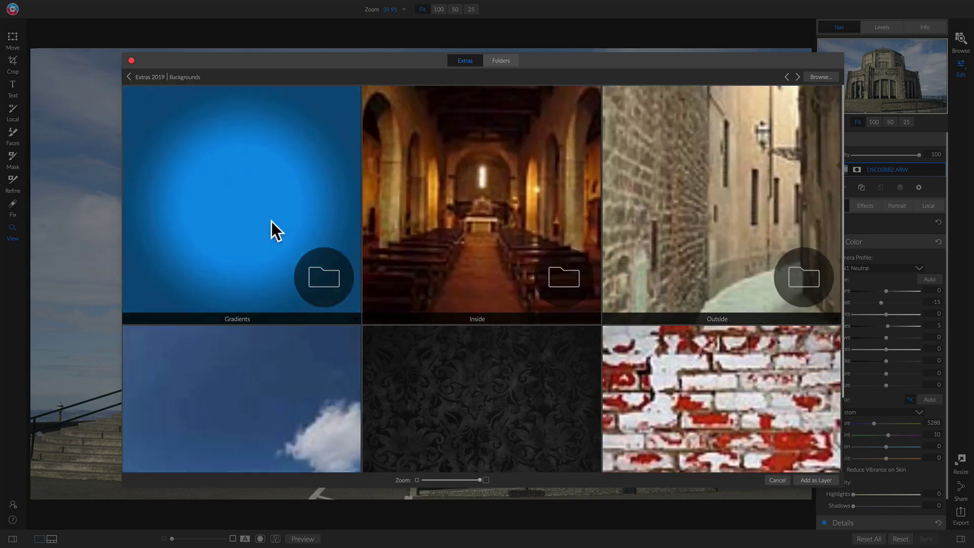
scroll(271, 221, "down", 2)
double_click(213, 261)
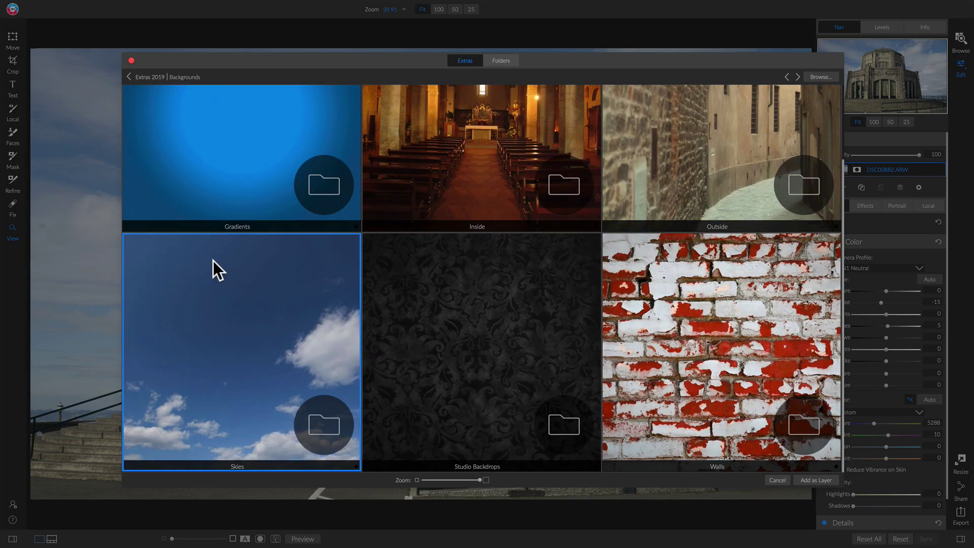
scroll(665, 172, "down", 2)
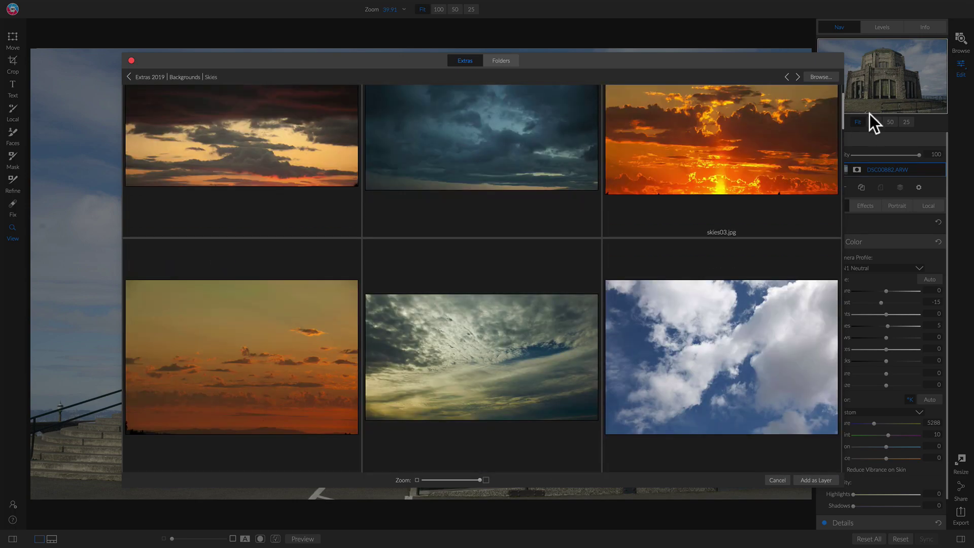
left_click_drag(843, 110, 830, 470)
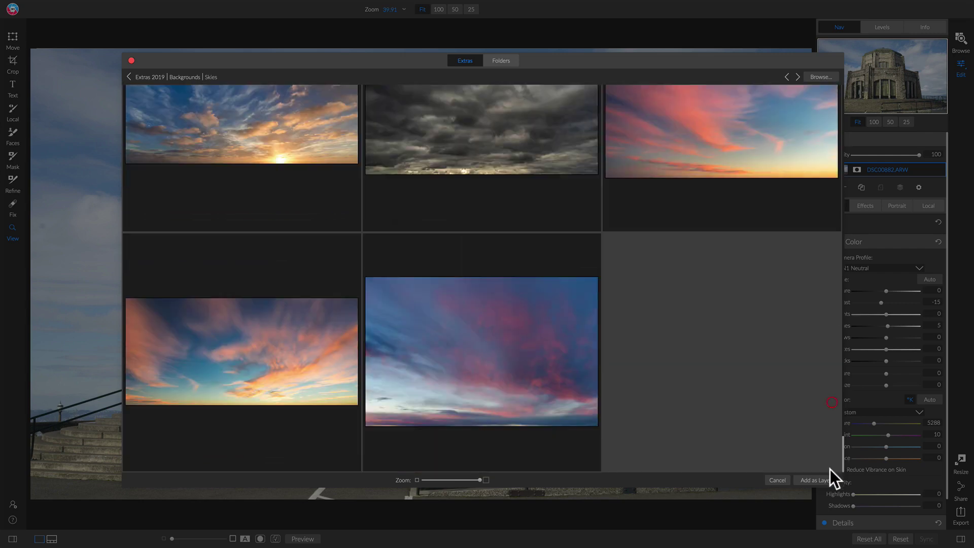
double_click(243, 351)
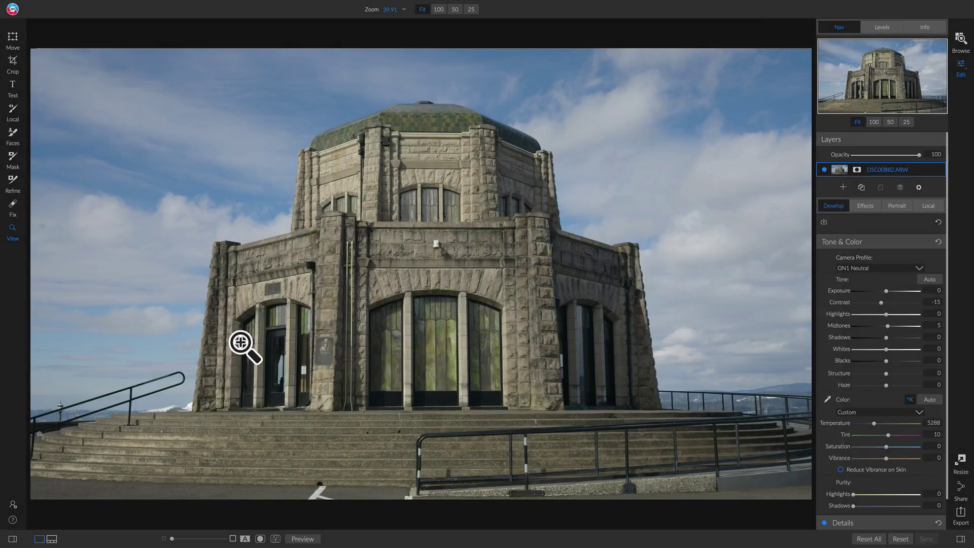
Enlarge the sky layer to about 8347 by 3859 px across the full photo width and align it to the steps at 75 opacity.
key("v")
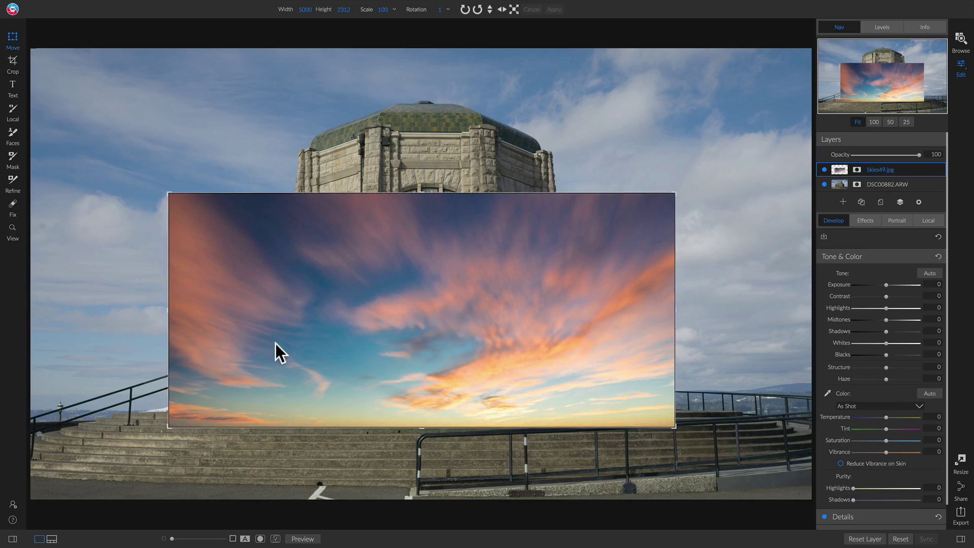
left_click_drag(394, 327, 239, 145)
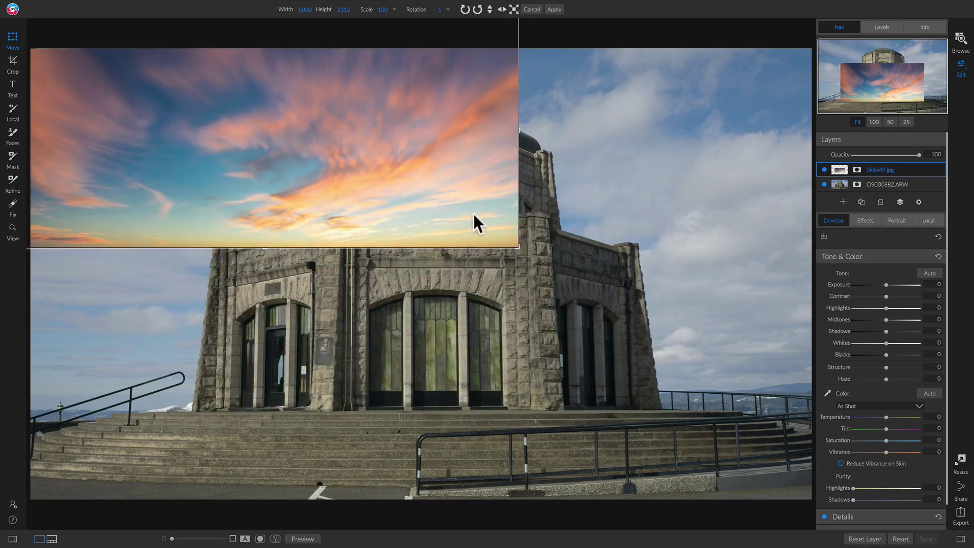
left_click_drag(522, 248, 856, 442)
left_click_drag(683, 311, 674, 331)
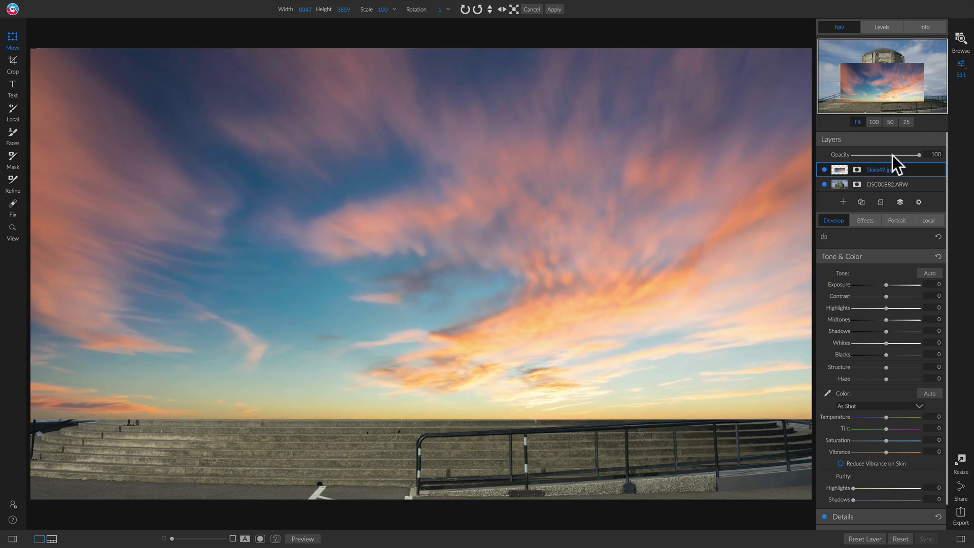
mouse_move(893, 155)
left_mouse_down()
mouse_move(867, 157)
mouse_move(903, 156)
left_mouse_up()
mouse_move(517, 297)
left_mouse_down()
mouse_move(513, 285)
mouse_move(509, 302)
left_mouse_up()
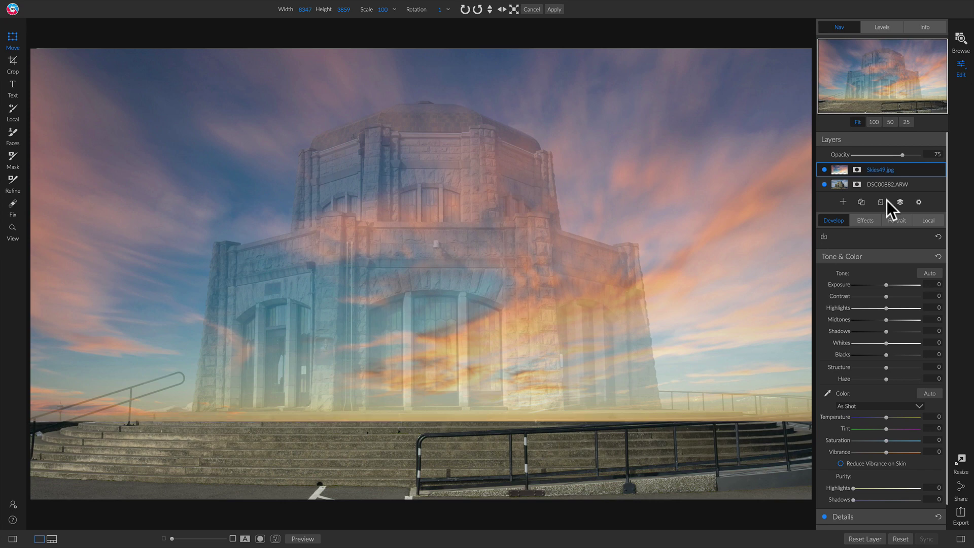
Restore the sky layer's opacity to 100, move it beneath the building layer, and select the building layer.
left_click_drag(902, 156, 937, 157)
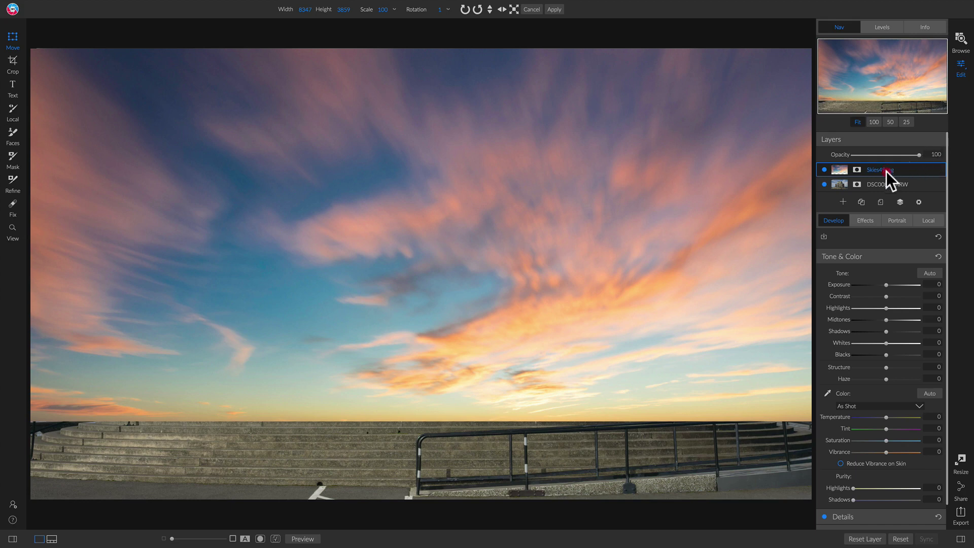
left_click_drag(887, 172, 856, 187)
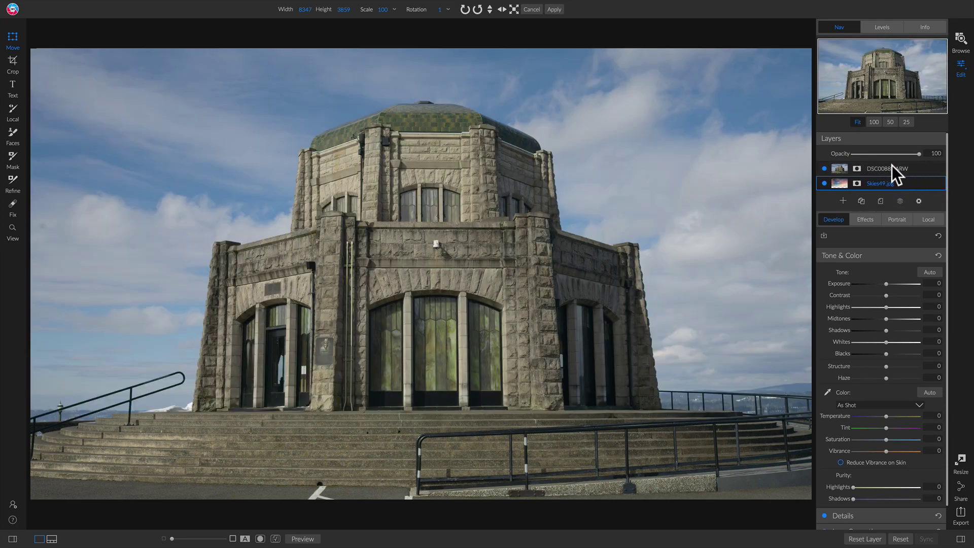
left_click(892, 168)
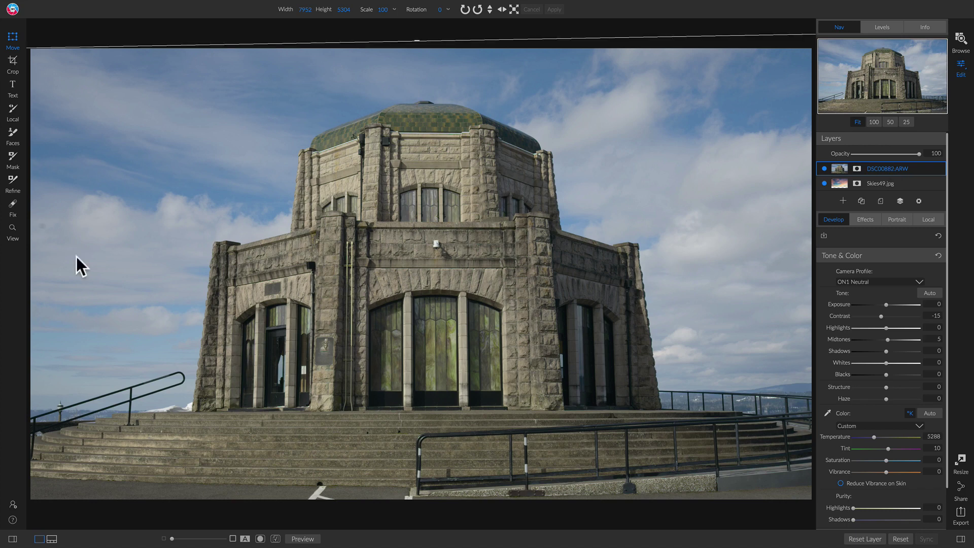
Start a Quick Mask on the building layer and mark the sky around the building as Drop with a size 150 brush.
left_click(14, 160)
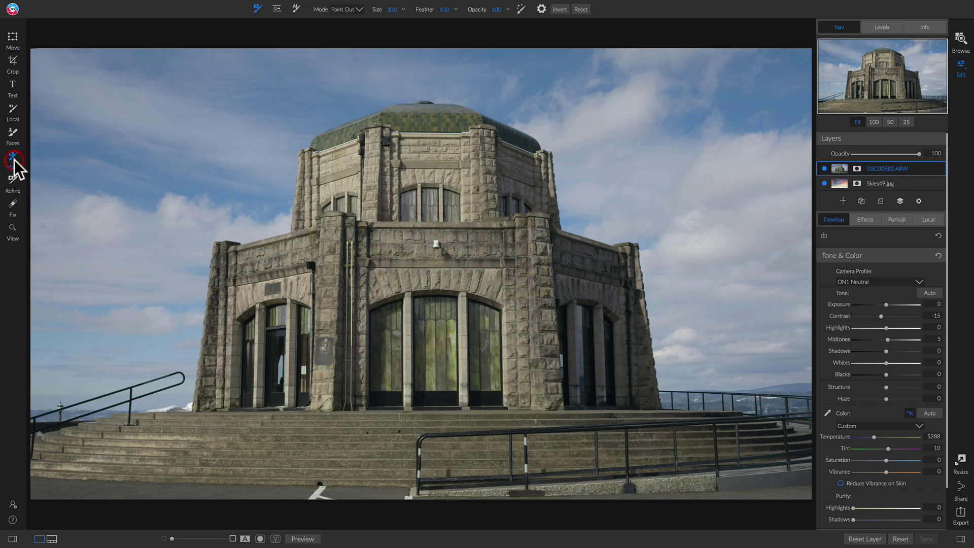
left_click(294, 7)
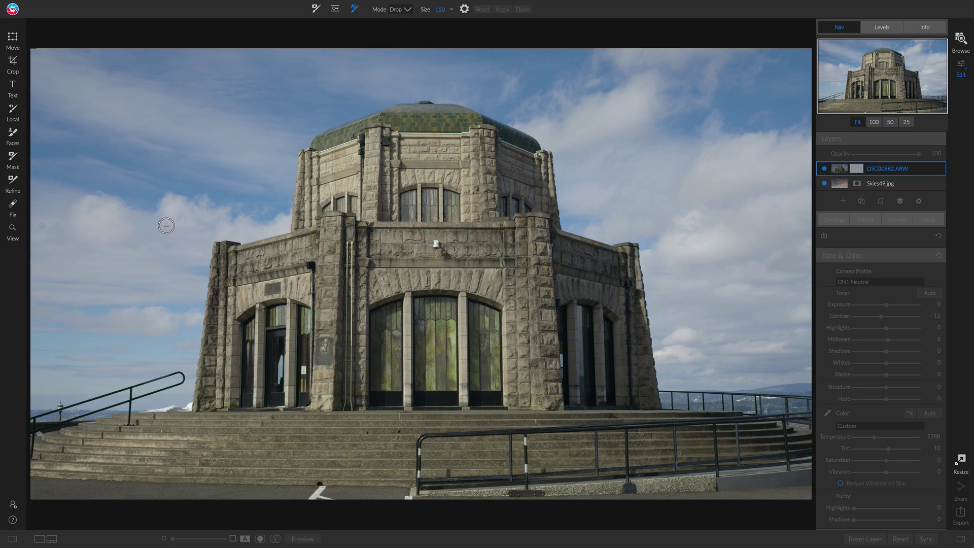
mouse_move(178, 354)
left_mouse_down()
mouse_move(140, 356)
mouse_move(86, 274)
mouse_move(62, 135)
left_mouse_up()
mouse_move(118, 183)
left_mouse_down()
mouse_move(300, 65)
mouse_move(420, 54)
mouse_move(583, 75)
mouse_move(679, 150)
mouse_move(608, 199)
mouse_move(721, 213)
mouse_move(684, 342)
mouse_move(709, 360)
mouse_move(770, 310)
mouse_move(773, 116)
mouse_move(600, 137)
mouse_move(567, 105)
mouse_move(401, 66)
left_mouse_up()
mouse_move(249, 89)
left_mouse_down()
mouse_move(176, 195)
mouse_move(116, 246)
left_mouse_up()
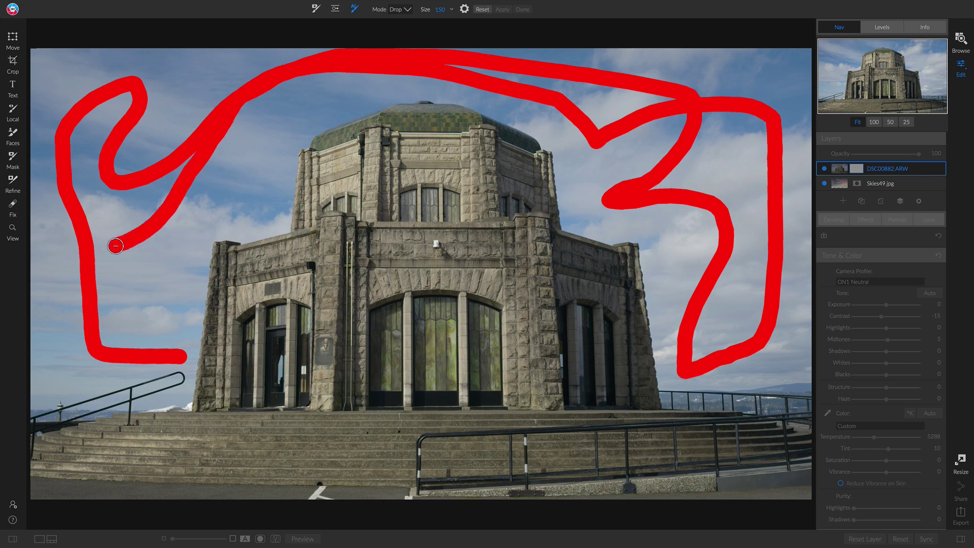
Mark the building, steps and ground as Keep with green strokes and apply the Quick Mask.
left_click(401, 9)
left_click(398, 29)
mouse_move(341, 171)
left_mouse_down()
mouse_move(411, 132)
mouse_move(461, 135)
left_mouse_up()
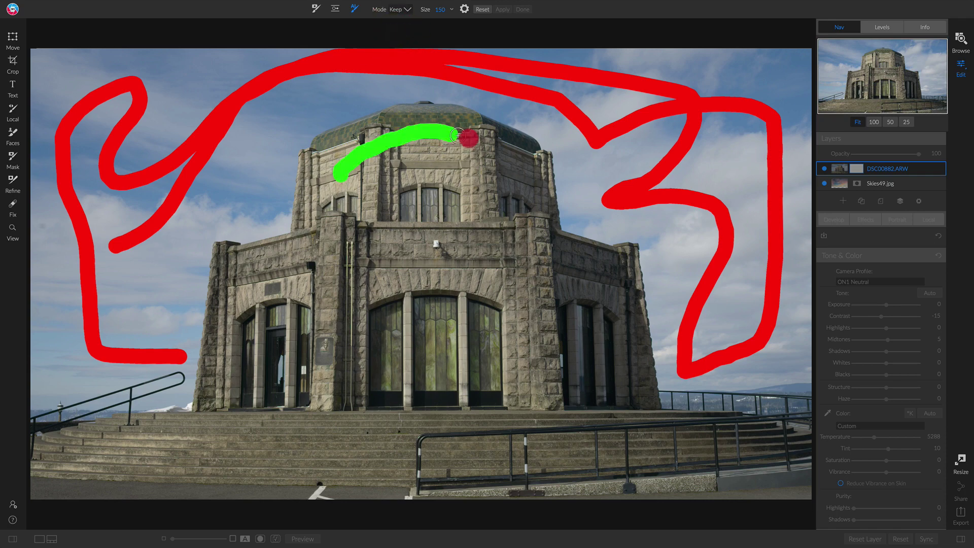
mouse_move(497, 161)
left_mouse_down()
mouse_move(400, 206)
mouse_move(326, 272)
mouse_move(241, 417)
mouse_move(10, 451)
mouse_move(348, 475)
mouse_move(443, 455)
mouse_move(746, 439)
mouse_move(629, 441)
mouse_move(613, 385)
mouse_move(705, 415)
mouse_move(783, 405)
mouse_move(659, 412)
mouse_move(613, 342)
mouse_move(544, 308)
mouse_move(504, 232)
mouse_move(434, 174)
left_mouse_up()
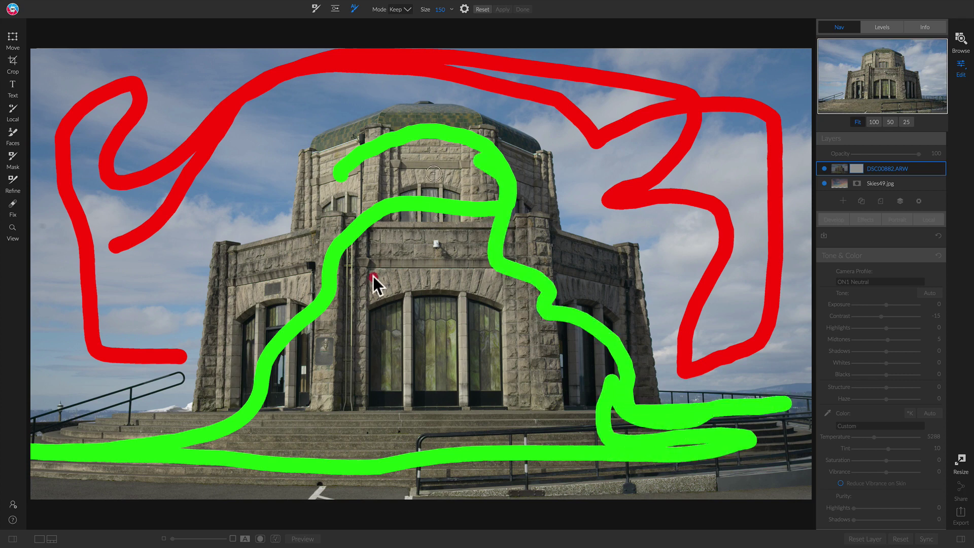
mouse_move(361, 315)
left_mouse_down()
mouse_move(359, 370)
mouse_move(224, 473)
mouse_move(245, 387)
mouse_move(219, 329)
mouse_move(211, 473)
mouse_move(85, 447)
mouse_move(44, 427)
left_mouse_up()
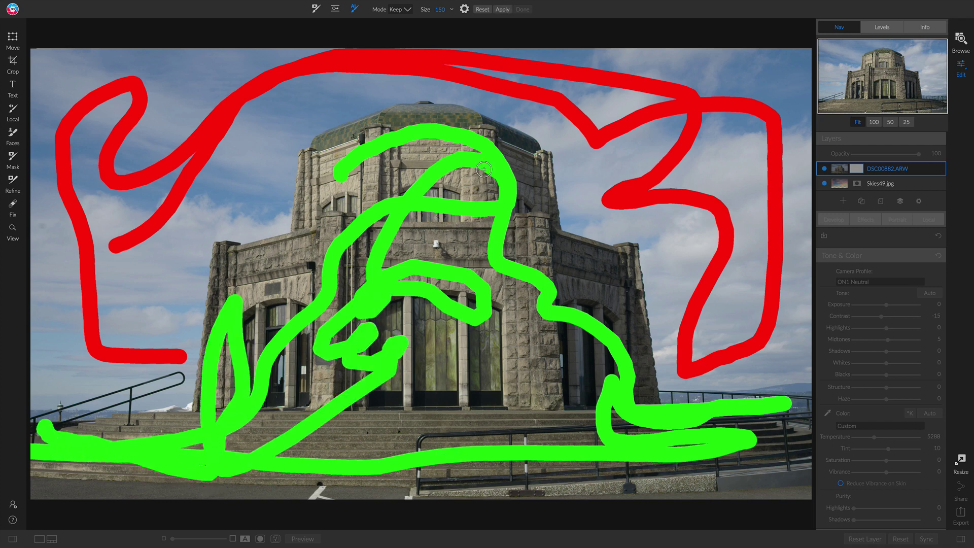
left_click(502, 9)
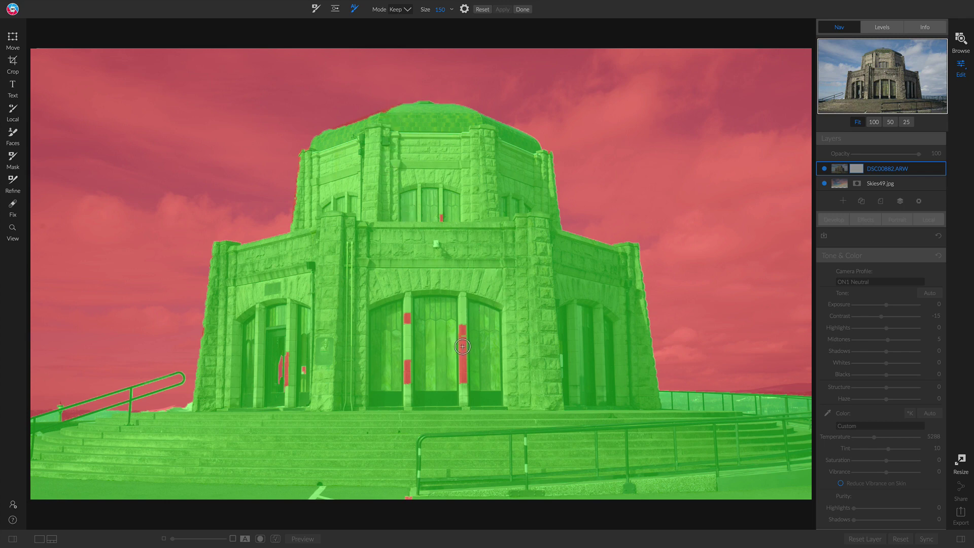
Mark the missed window columns and doorway as Keep, reducing the brush size to 60 for the doorway spots.
mouse_move(458, 327)
left_mouse_down()
mouse_move(460, 398)
mouse_move(412, 385)
mouse_move(409, 302)
left_mouse_up()
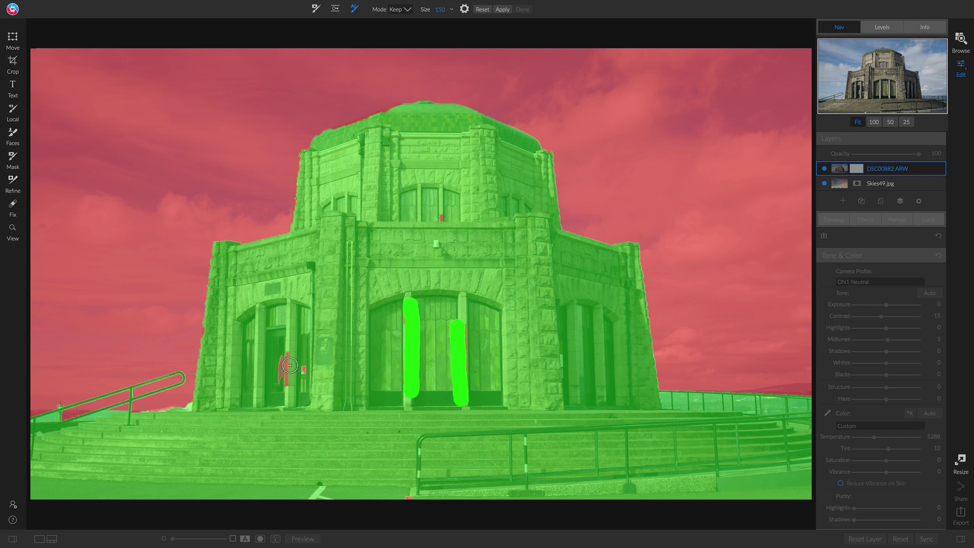
left_click_drag(283, 350, 300, 351)
key("bracketleft")
key("bracketleft")
key("bracketleft")
left_click(287, 373)
left_click(287, 360)
left_click(287, 388)
Mark spots on the far railing, dome edge and upper wall as Keep, reapply the Quick Mask, and finish it to reveal the sky.
left_click(73, 415)
left_click(65, 415)
left_click(35, 413)
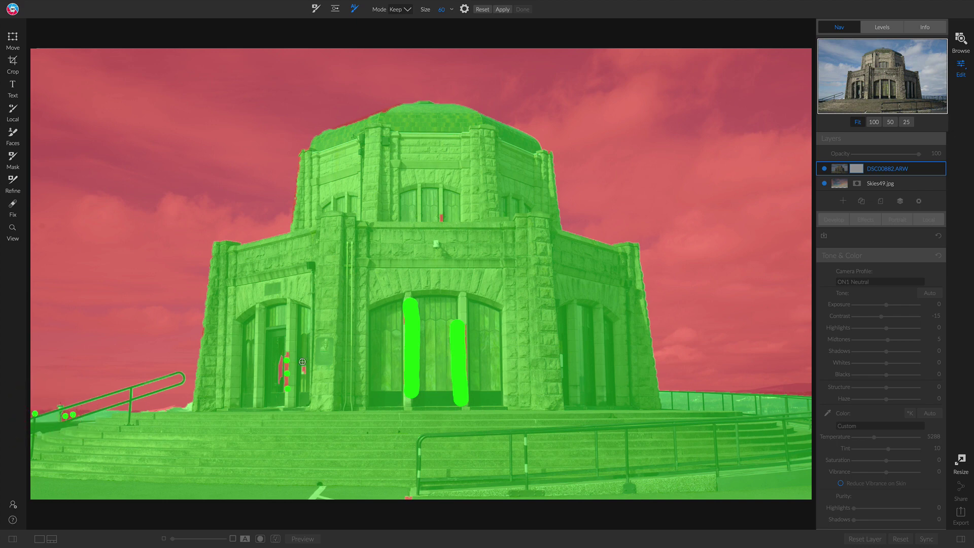
left_click(364, 120)
left_click(391, 110)
left_click(298, 204)
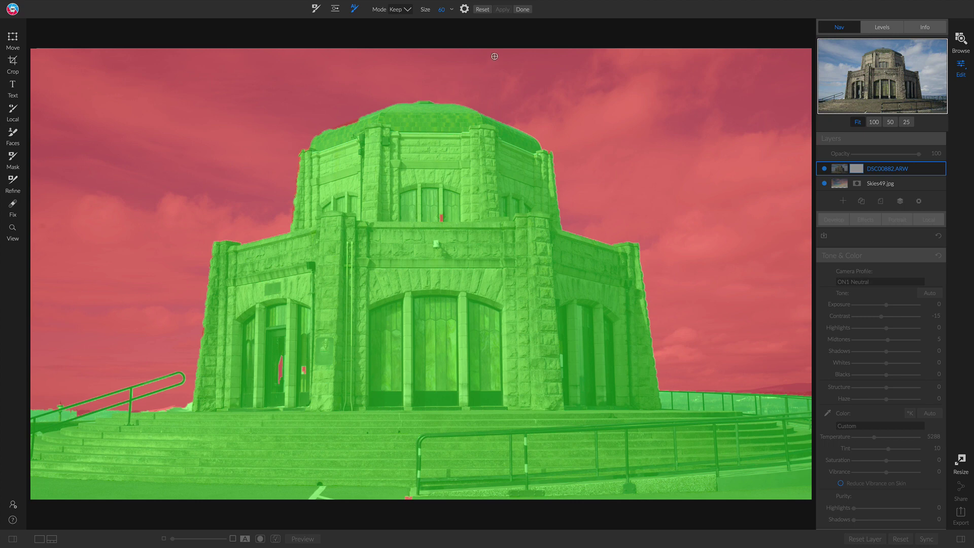
left_click(521, 9)
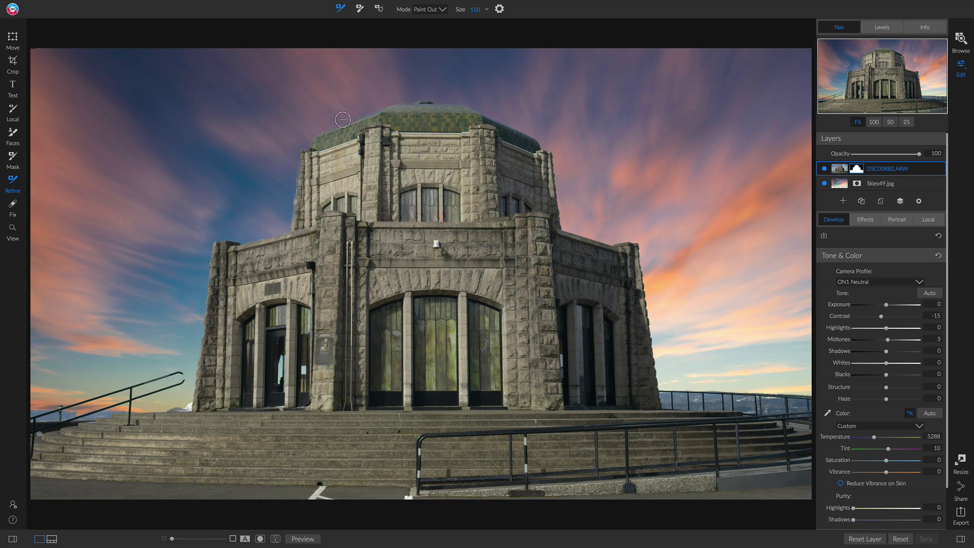
Paint in the dome's left edge on the building layer's mask using the Masking Brush at size 300 with Perfect Brush turned on.
key("z")
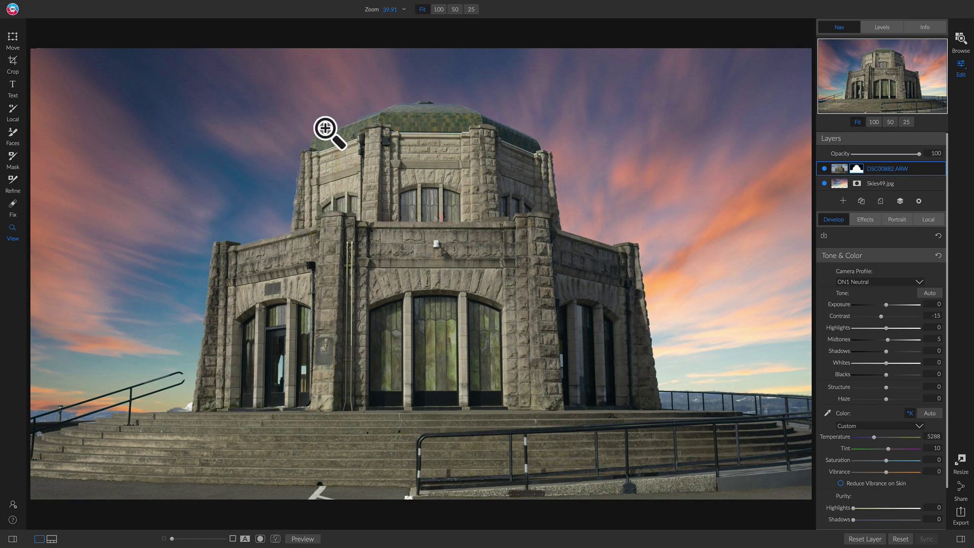
left_click(322, 127)
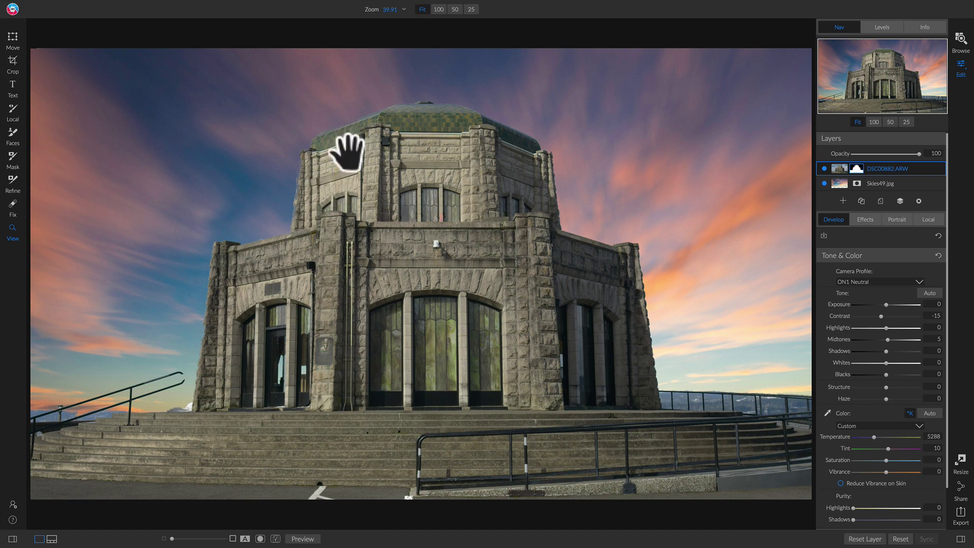
left_click_drag(369, 297, 366, 304)
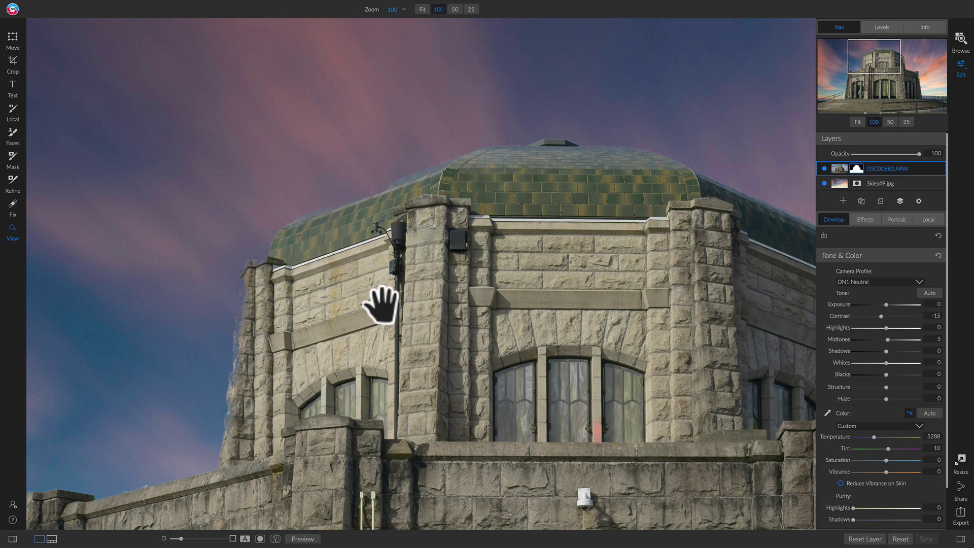
key("b")
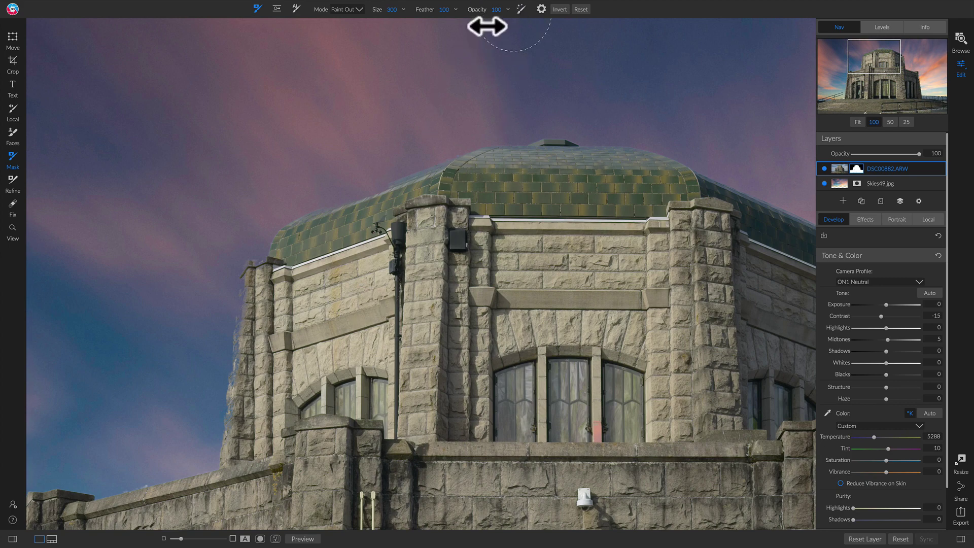
left_click(496, 9)
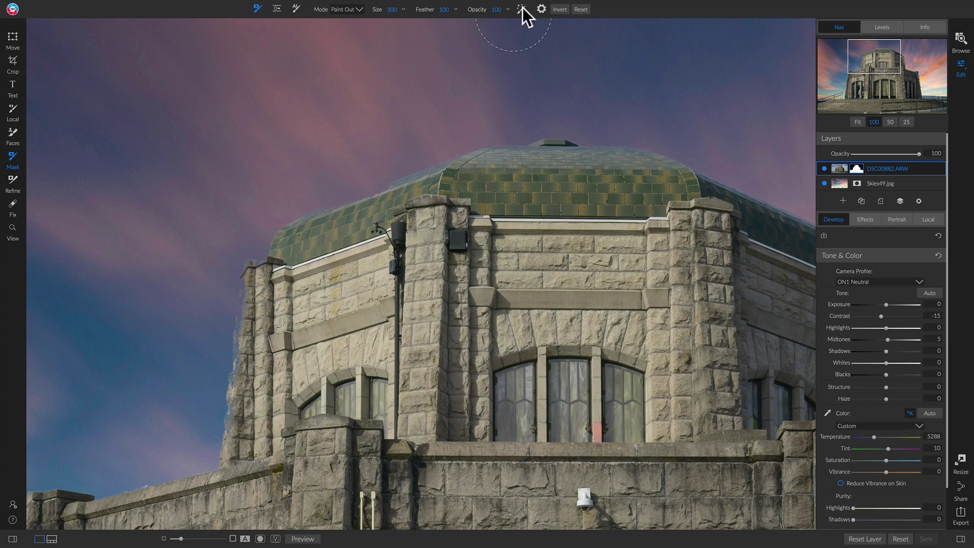
left_click(521, 9)
left_click(408, 174)
left_click(371, 196)
left_click(370, 196)
left_click(370, 196)
left_click(356, 198)
left_click(341, 203)
left_click(327, 210)
left_click(323, 213)
left_click(321, 215)
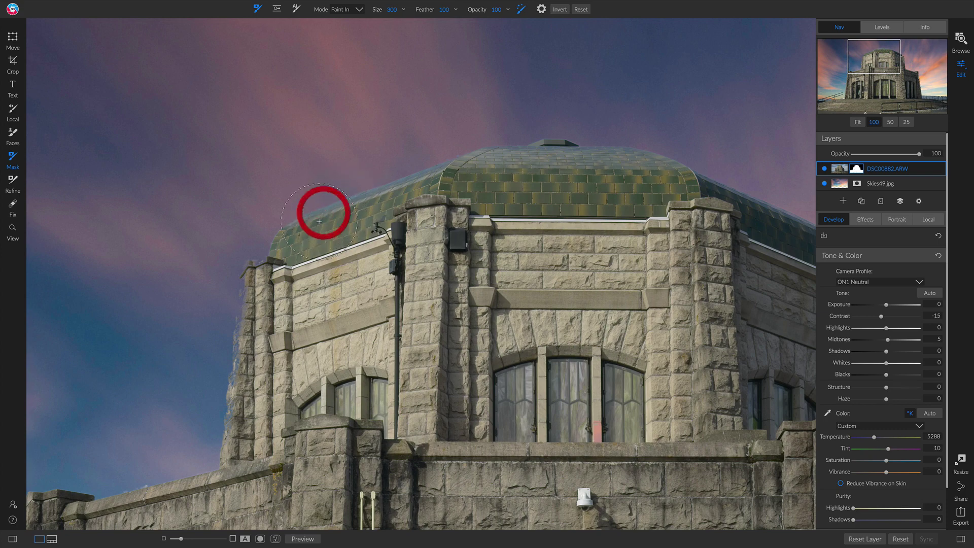
Paint in the ragged left edge of the upper tower wall and touch up the dome edge again.
left_click(260, 263)
left_click(242, 266)
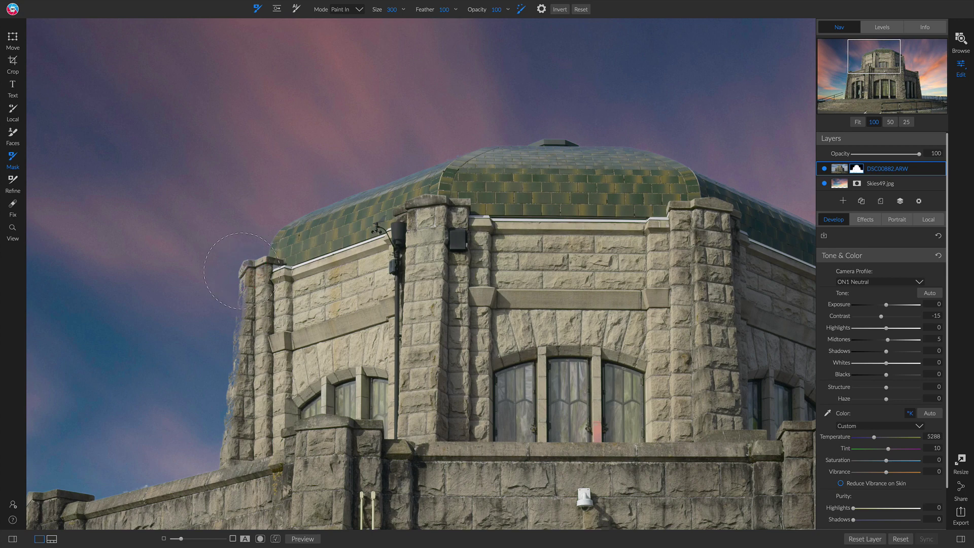
left_click_drag(241, 301, 239, 358)
left_click(237, 362)
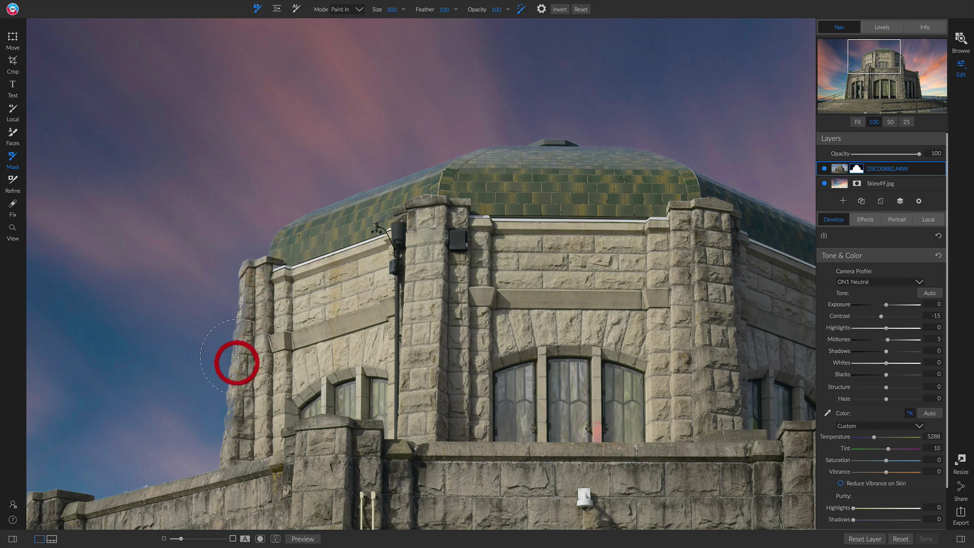
left_click(242, 311)
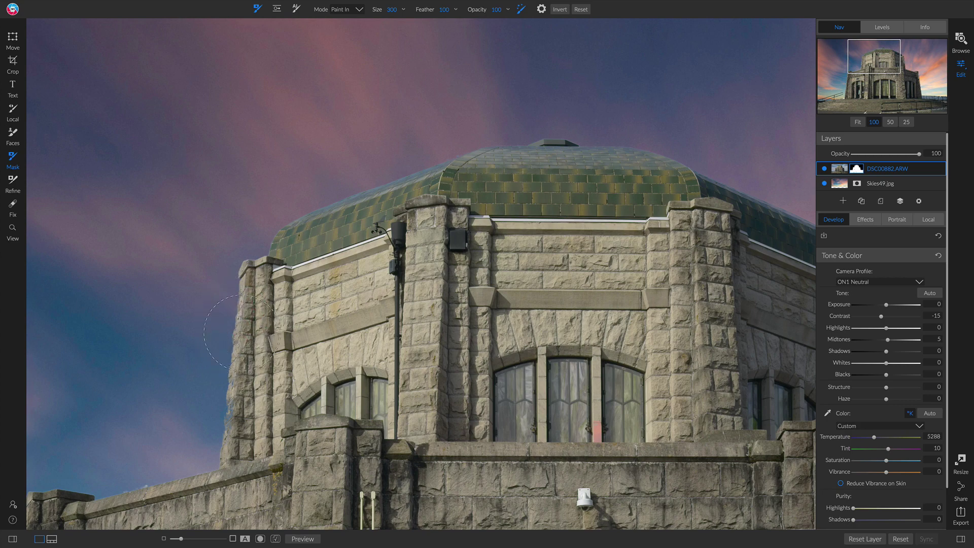
left_click(229, 422)
left_click(319, 216)
left_click(435, 170)
Paint in the missing curved end of the handrail beside the building's left corner.
left_click_drag(211, 311, 380, 124)
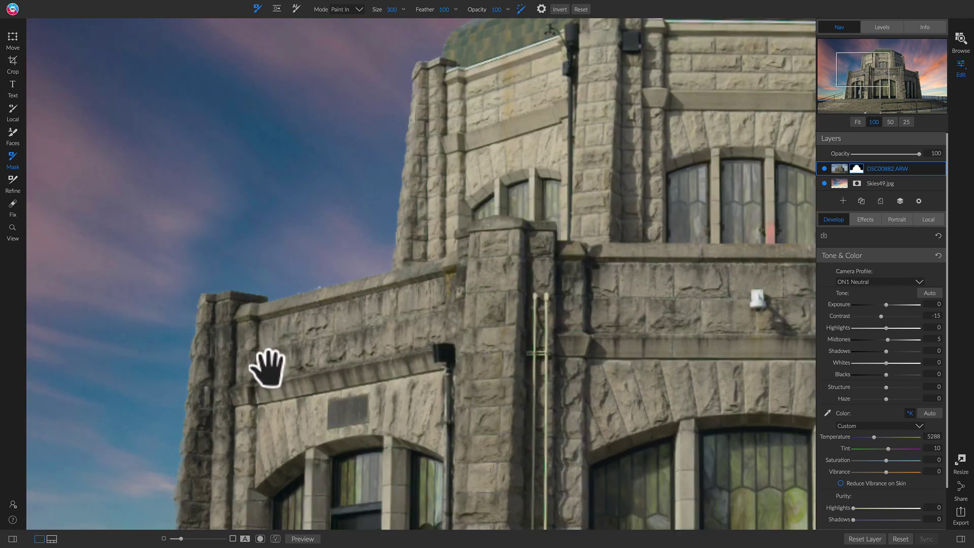
left_click_drag(250, 352, 383, 167)
left_click_drag(280, 355, 372, 233)
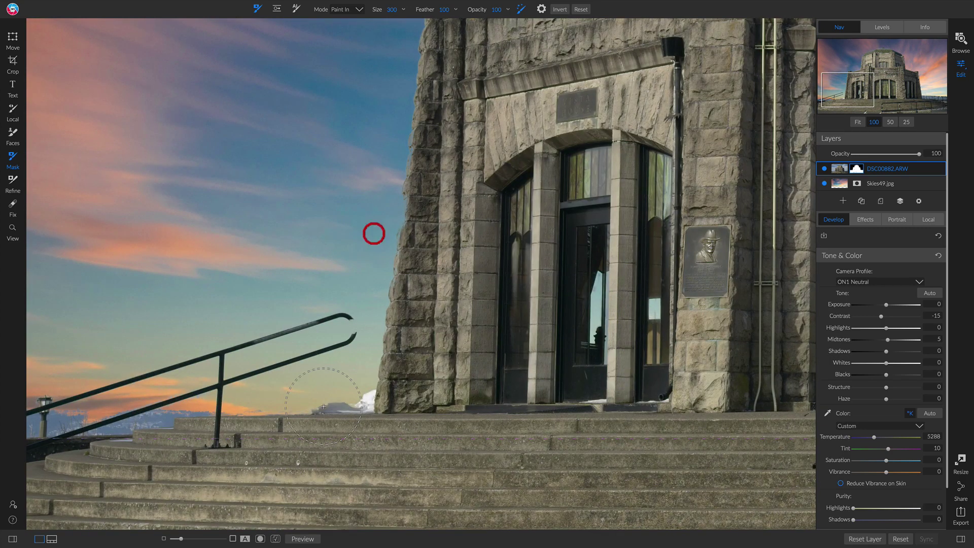
left_click(353, 326)
left_click(353, 331)
Paint in the handrail bars near the lamp post and dab the horizon strip beside the building's left corner.
left_click_drag(178, 378, 304, 349)
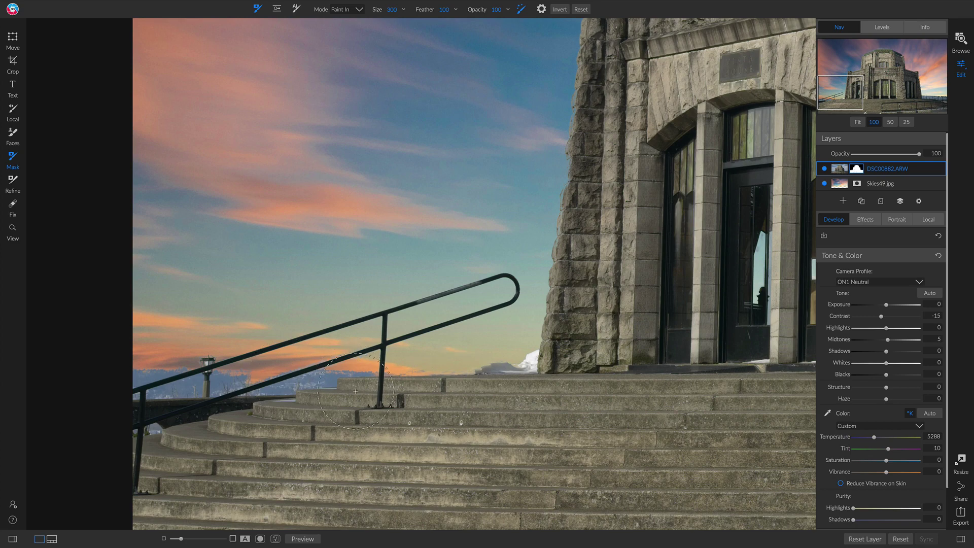
left_click(252, 379)
left_click(246, 380)
left_click(235, 375)
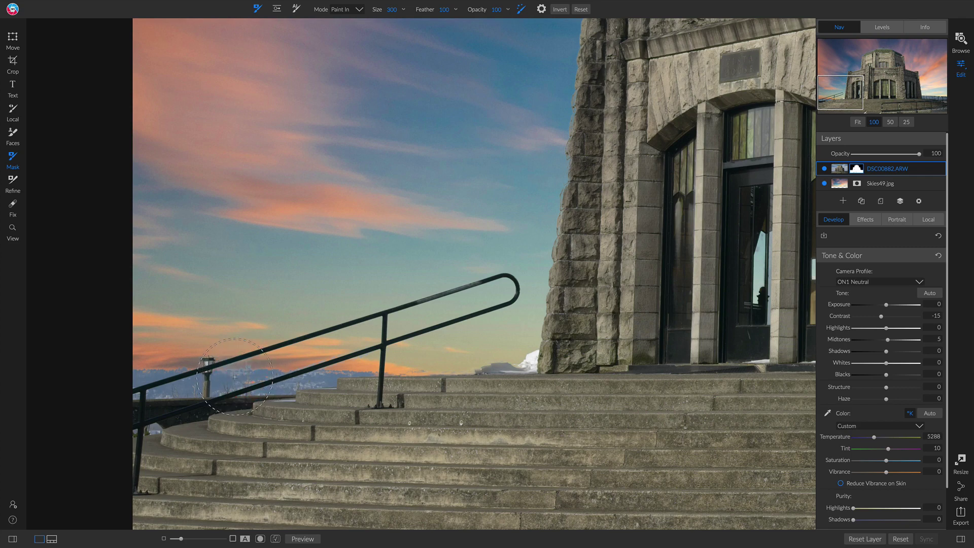
left_click(505, 387)
Brush along the top step between the handrail post and the building with the Refine Brush in Paint In mode at size 150.
key("space")
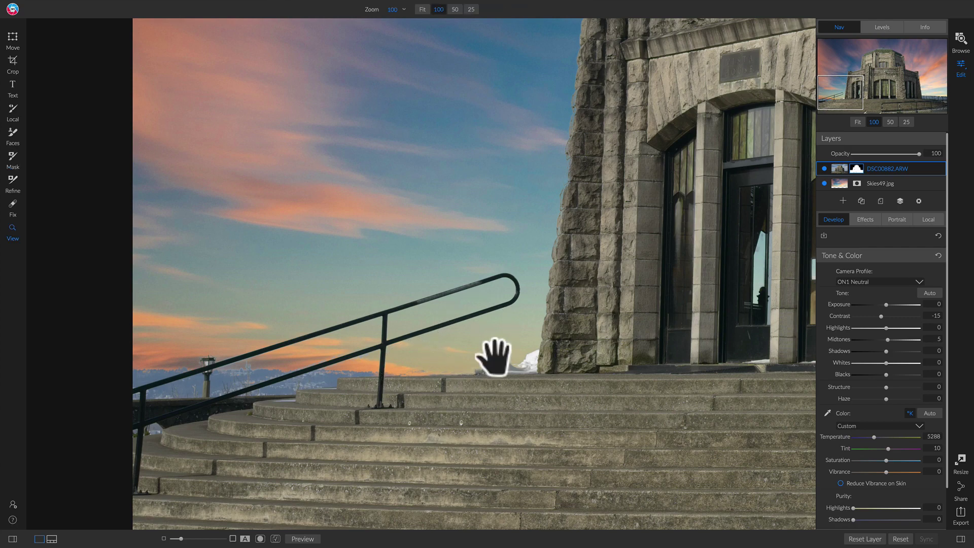
left_click_drag(492, 355, 360, 341)
key("ctrl+0")
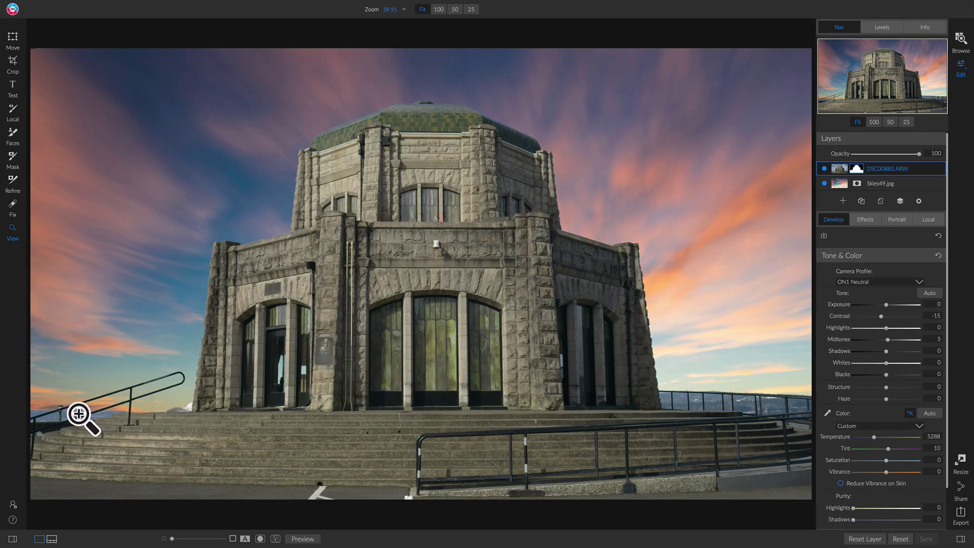
left_click(159, 413)
left_click_drag(232, 420, 334, 422)
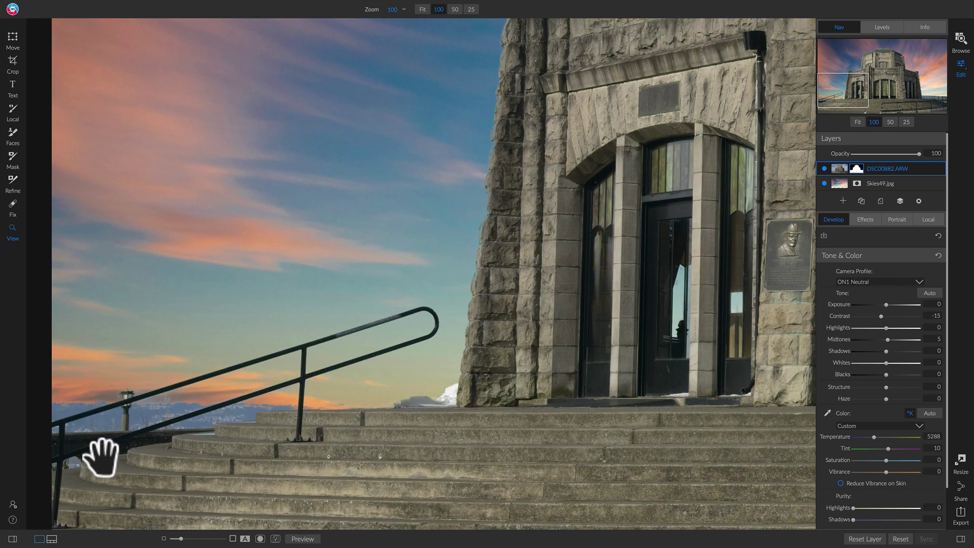
left_click(12, 180)
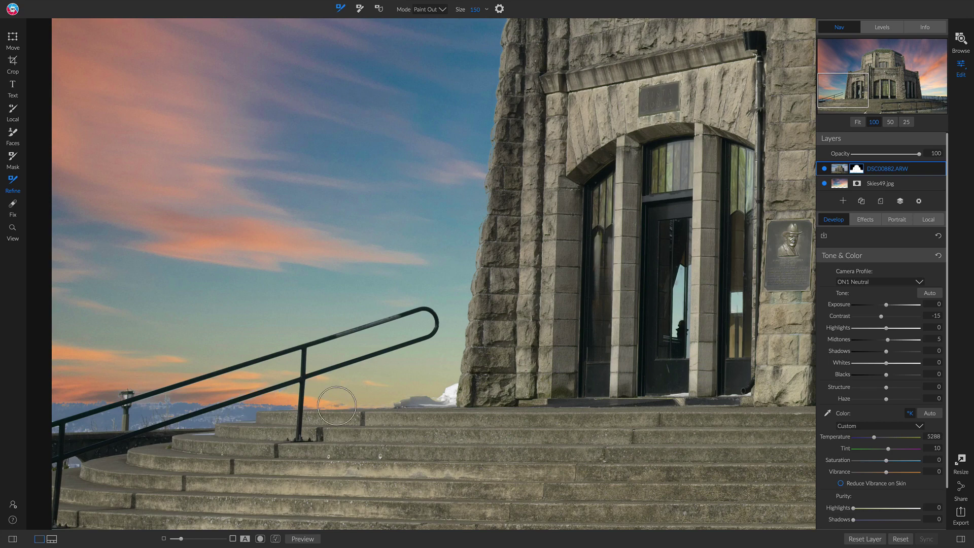
key("x")
left_click_drag(309, 409, 453, 401)
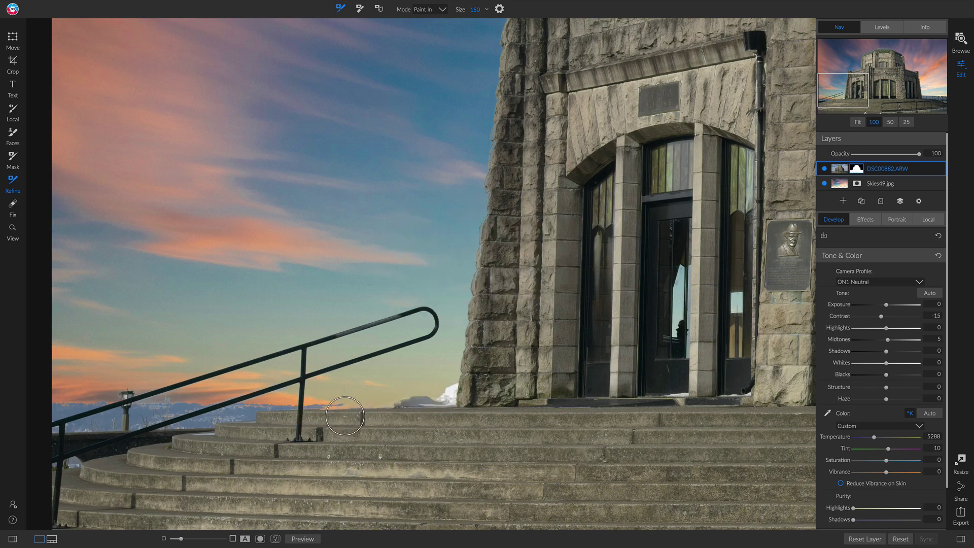
left_click_drag(328, 409, 460, 401)
Paint out the distant hills behind the handrail and lamp post with the Masking Brush at size 300.
key("b")
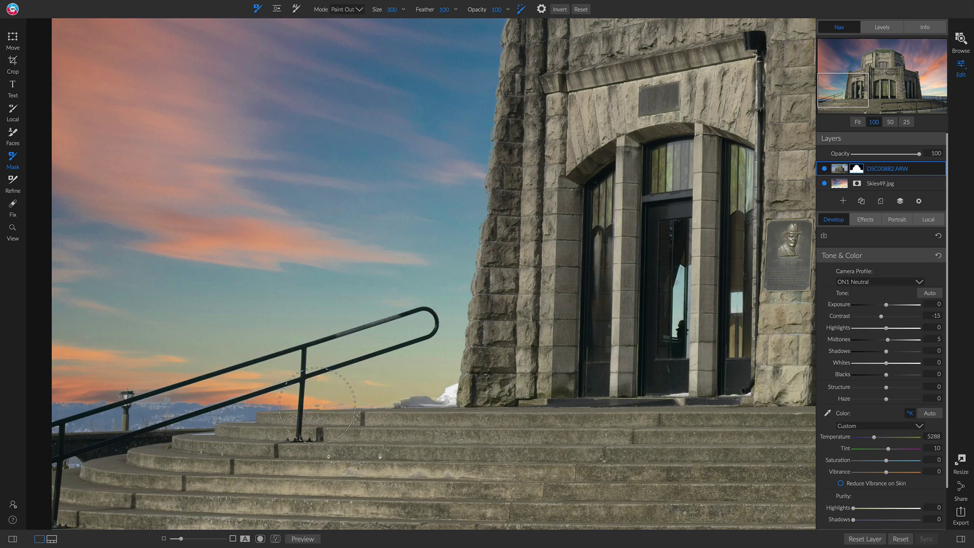
left_click(241, 407)
left_click(217, 415)
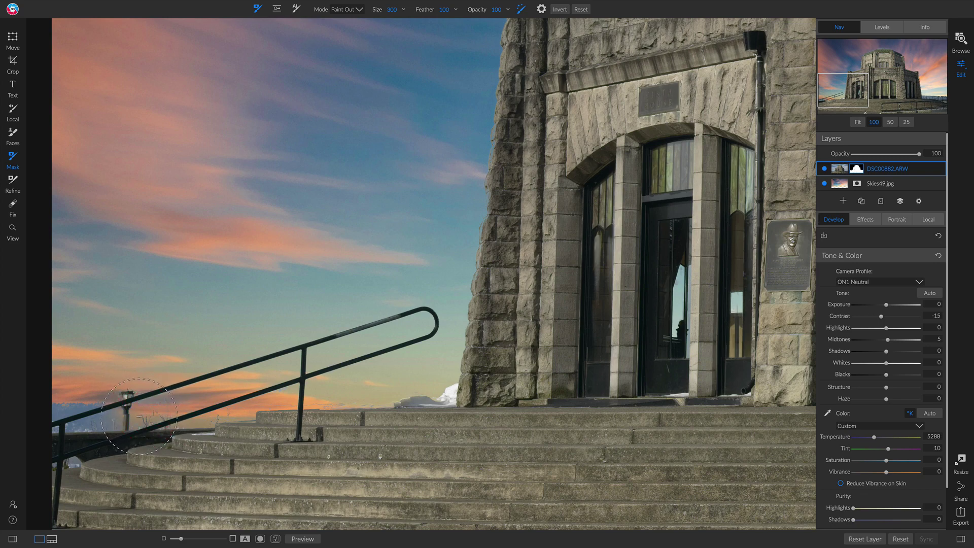
left_click(152, 409)
left_click(71, 406)
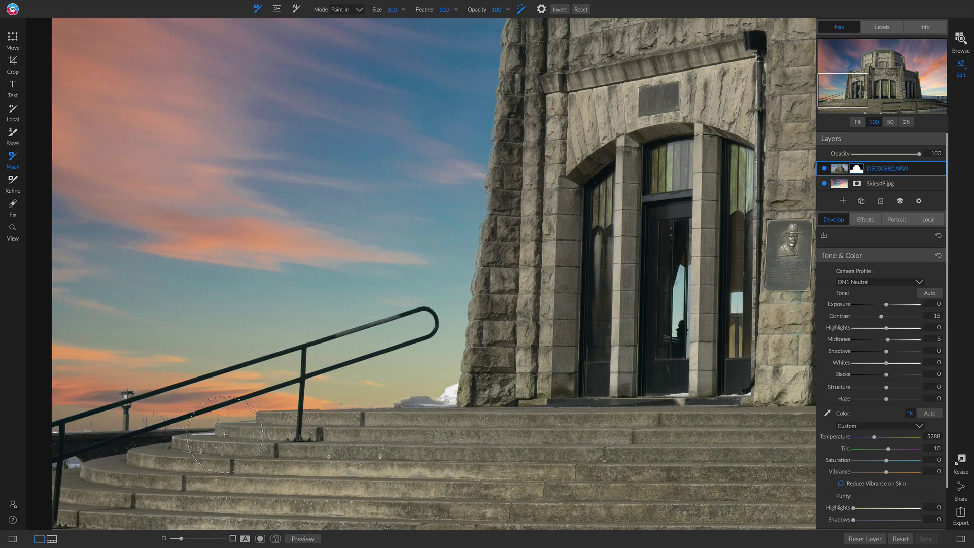
Turn off Perfect Brush and paint in the small gaps by the curved steps and handrail base at size 35.
left_click(518, 8)
mouse_move(194, 435)
left_mouse_down()
mouse_move(221, 433)
mouse_move(187, 434)
left_mouse_up()
mouse_move(58, 465)
left_mouse_down()
mouse_move(88, 465)
mouse_move(61, 467)
mouse_move(92, 466)
mouse_move(47, 469)
left_mouse_up()
Select the Skies49.jpg layer and shift it slightly downward behind the building.
left_click(873, 183)
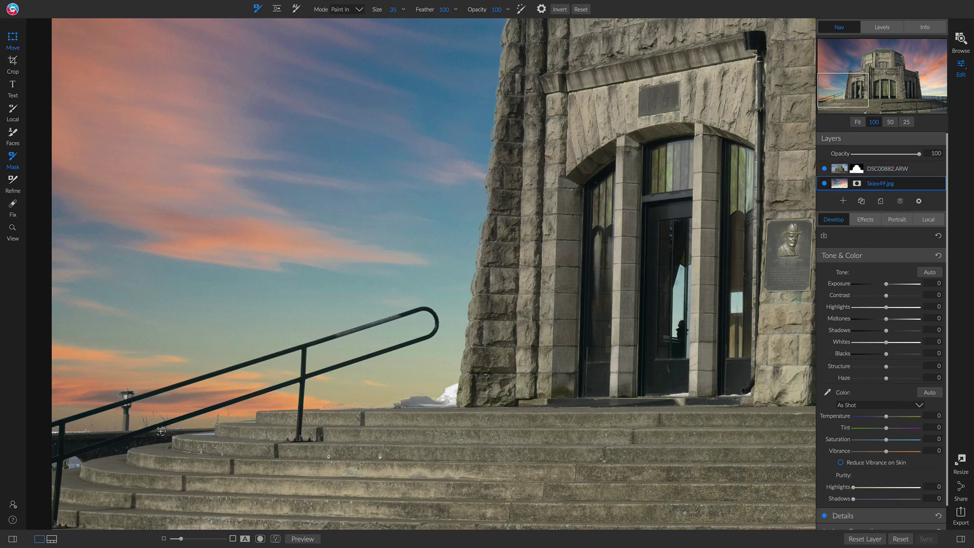
key("v")
left_click(440, 433)
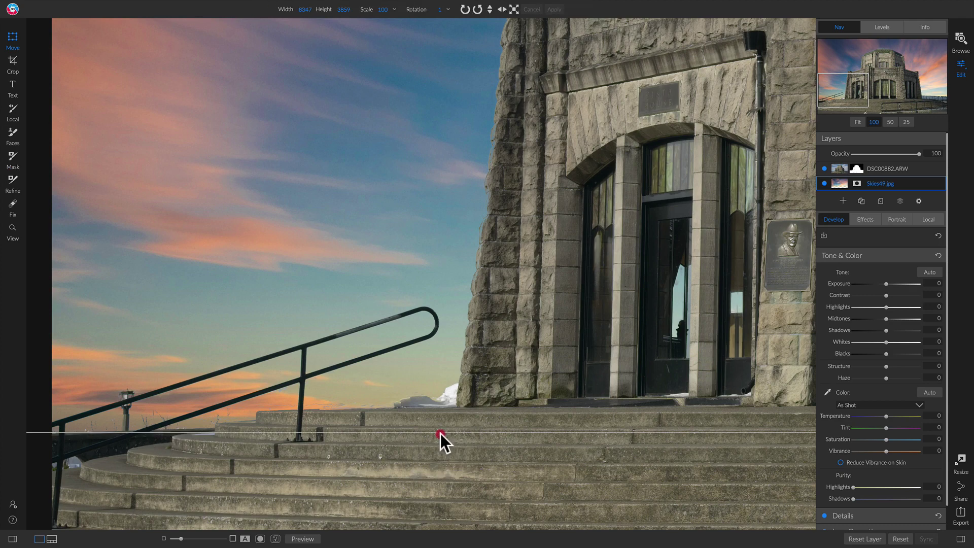
left_click_drag(441, 433, 440, 439)
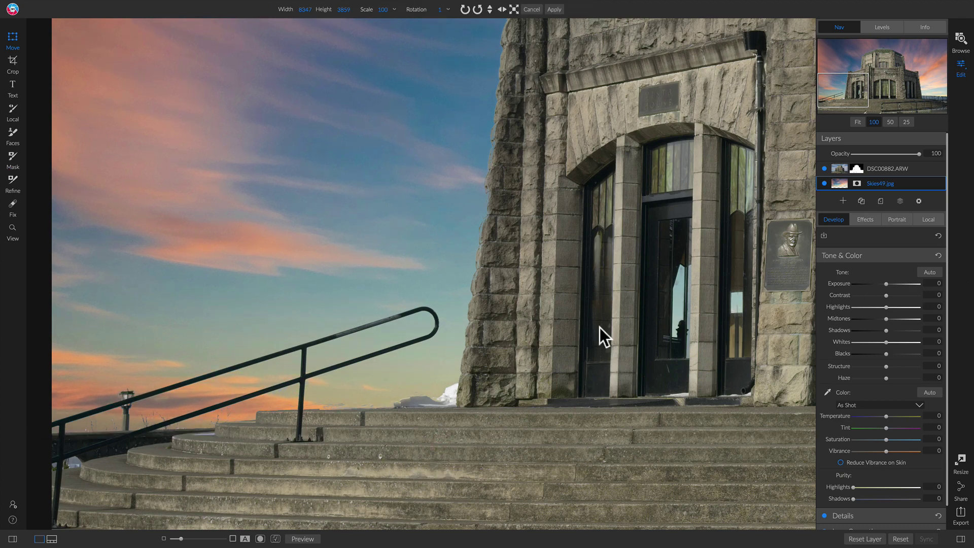
Try to paint out the horizon remnants above the top step on the Skies49.jpg layer with a size 35 brush.
key("z")
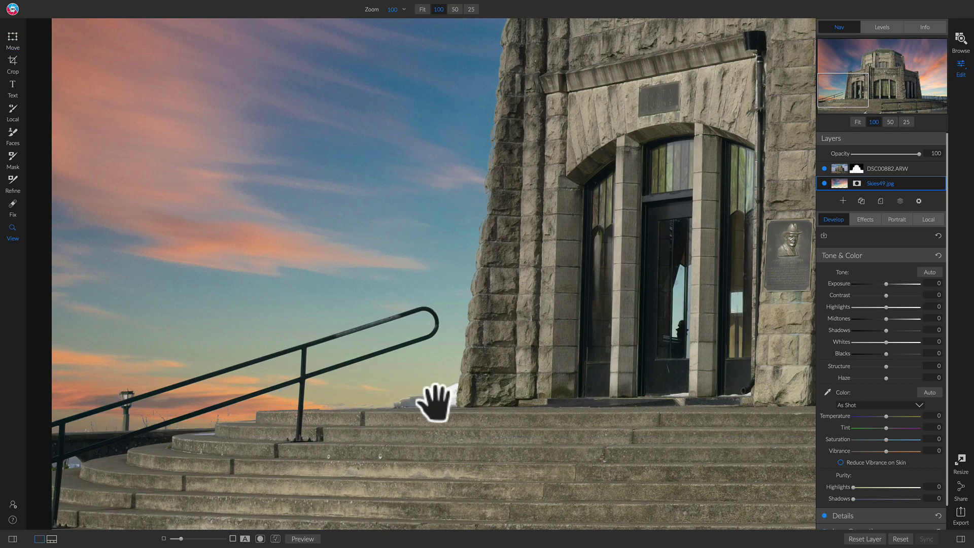
key("ctrl+0")
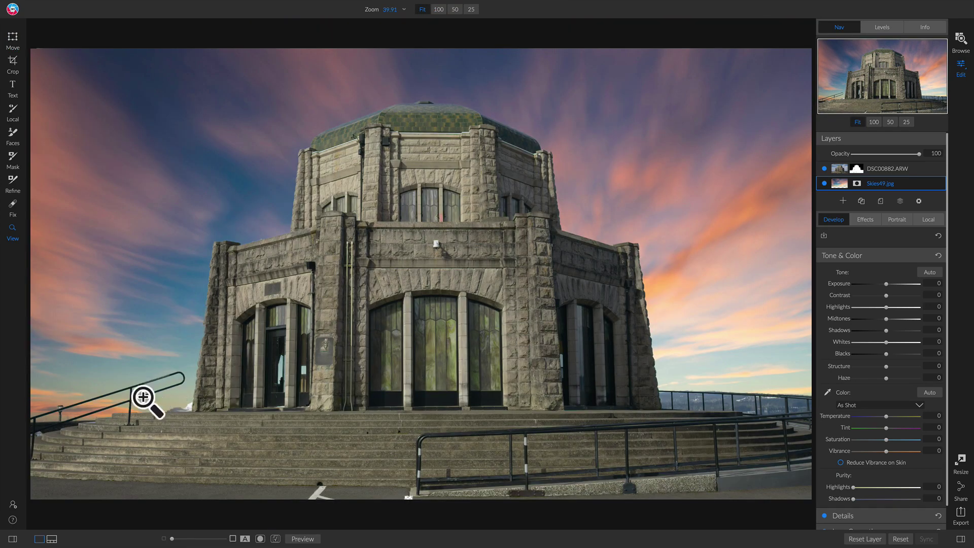
left_click_drag(84, 418, 256, 433)
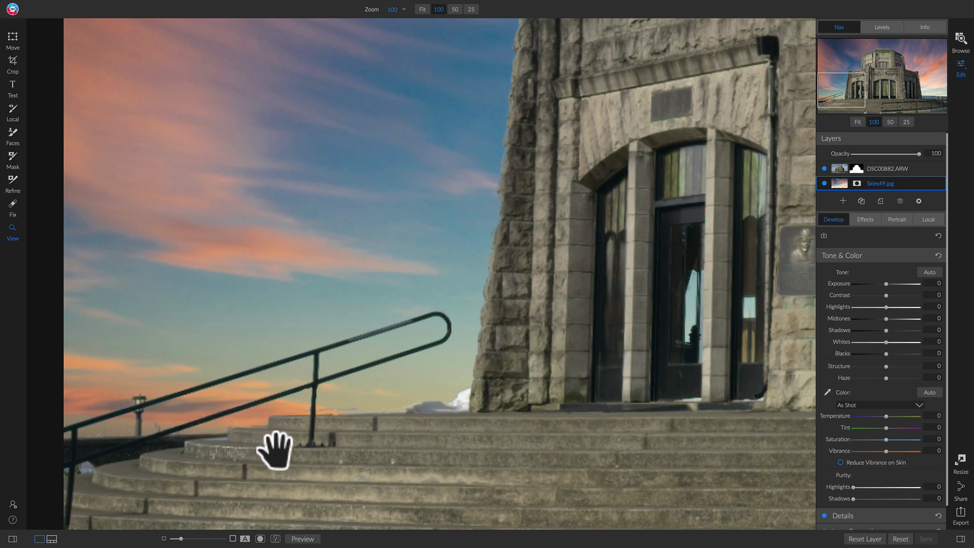
key("b")
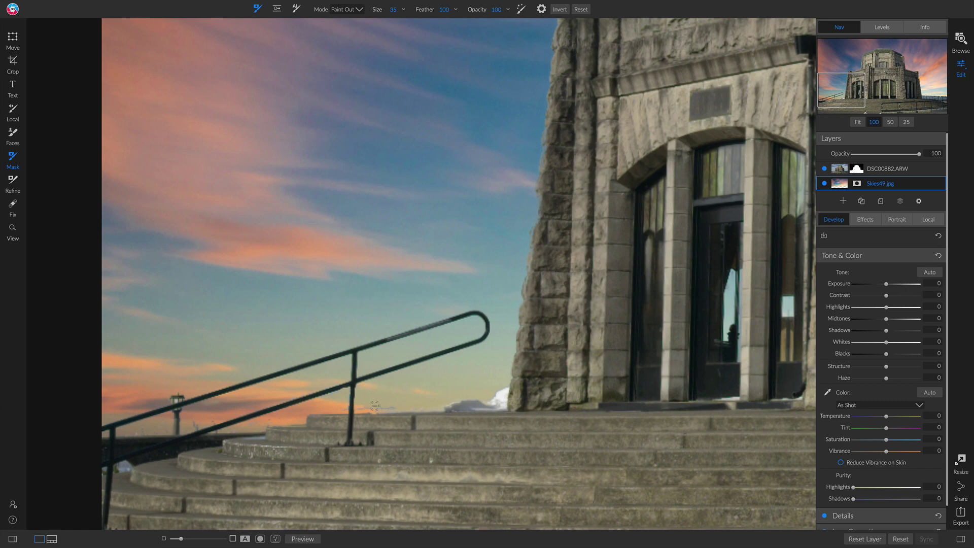
left_click_drag(374, 405, 356, 380)
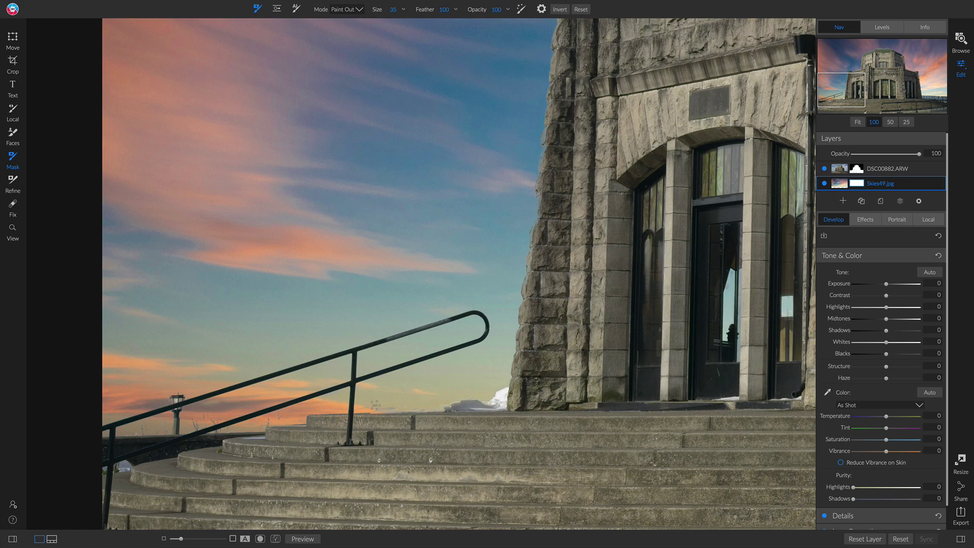
left_click(274, 414)
On the DSC00882.ARW layer, paint out remnants above the top step at size 50 and behind the handrail with Perfect Brush at size 200.
left_click(880, 169)
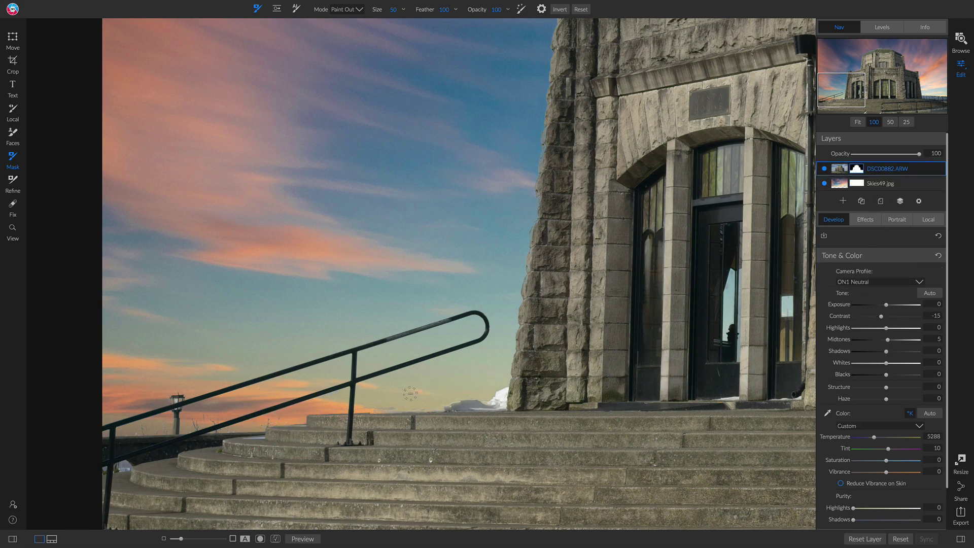
mouse_move(366, 406)
left_mouse_down()
mouse_move(425, 404)
mouse_move(315, 406)
mouse_move(272, 419)
mouse_move(300, 412)
left_mouse_up()
left_click(521, 9)
key("bracketright")
left_click(212, 420)
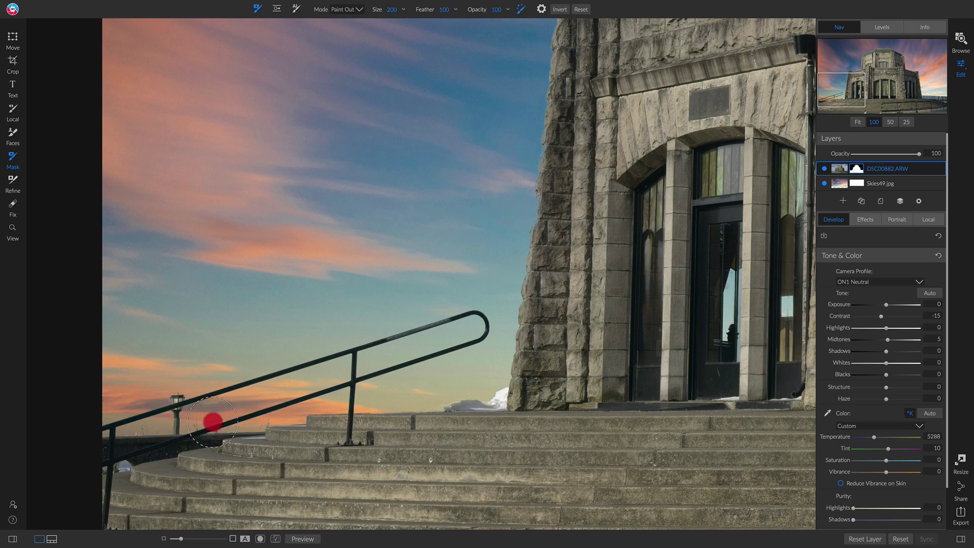
left_click(163, 421)
left_click(343, 410)
left_click(342, 408)
On the DSC00882.ARW mask, paint the original haze back in along the horizon beside the building at size 1400 and opacity 16.
key("space")
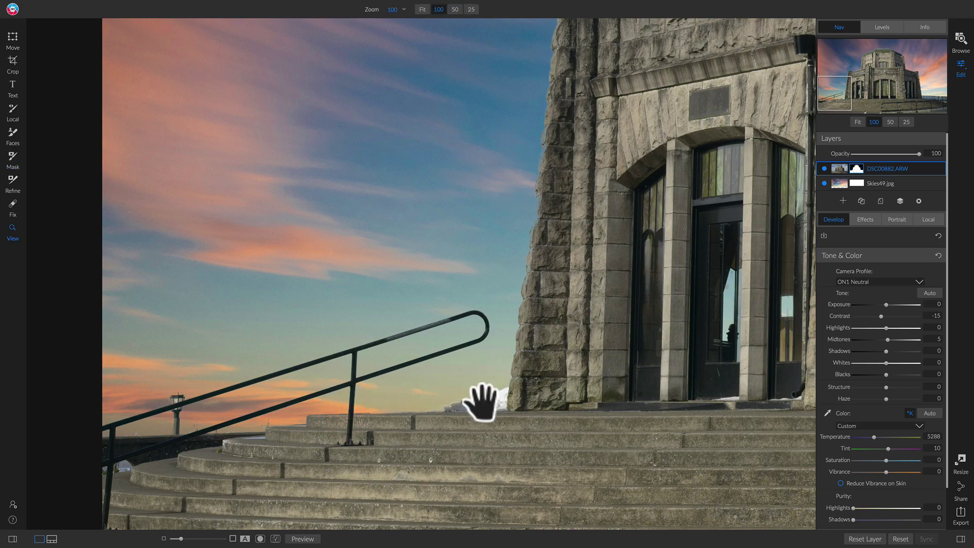
left_click_drag(273, 451, 481, 403)
left_click(552, 379)
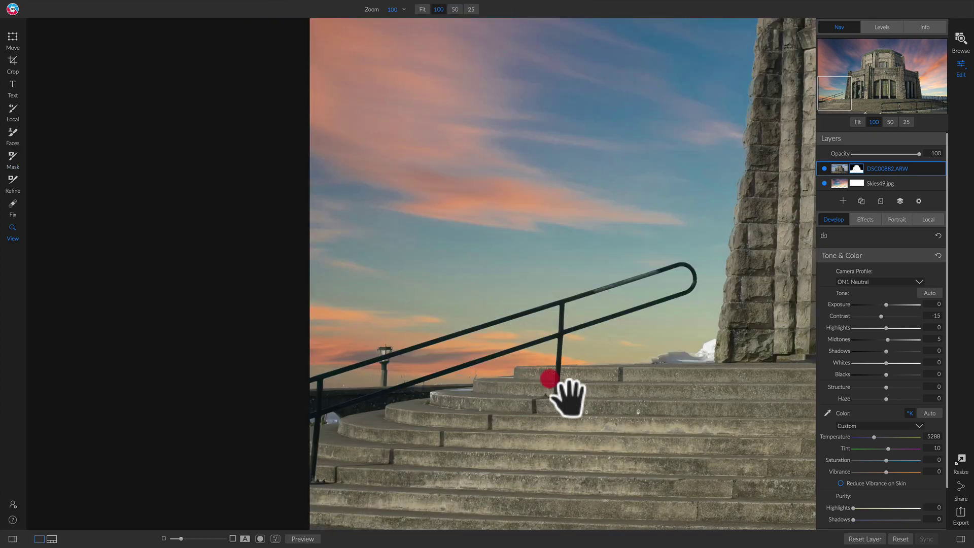
key("ctrl+0")
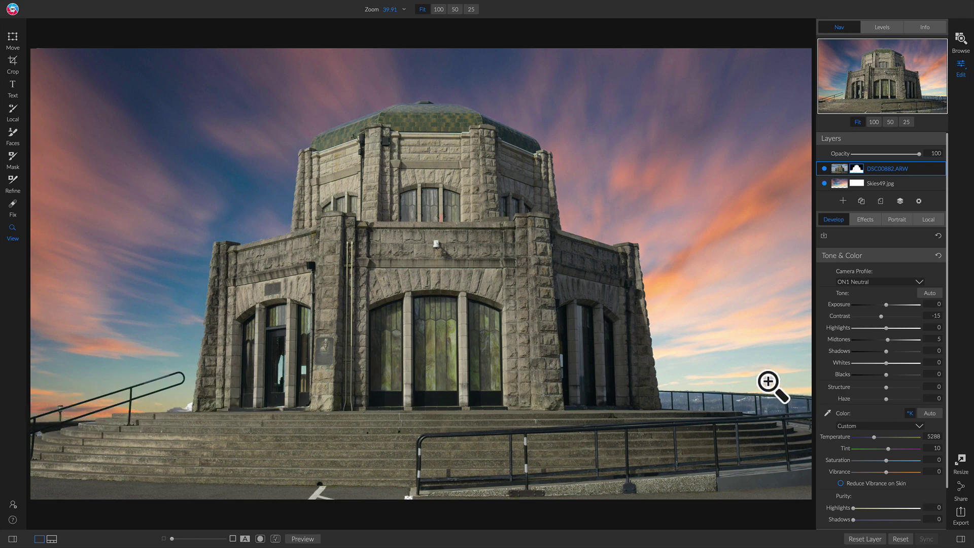
key("b")
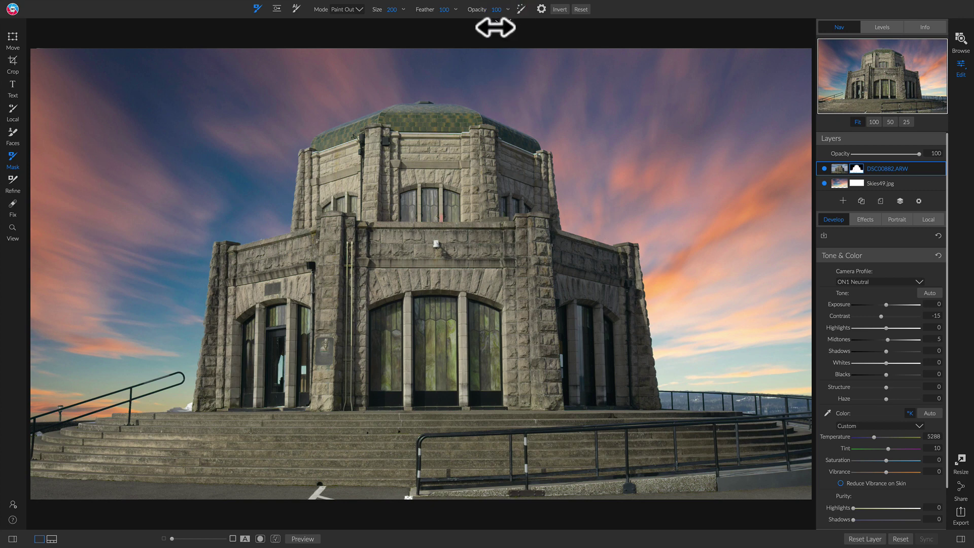
left_click_drag(476, 8, 410, 10)
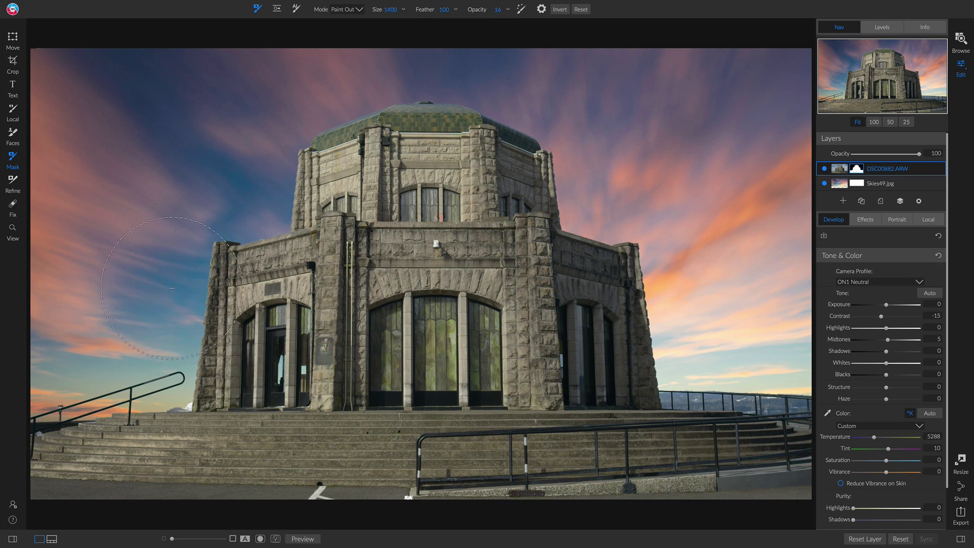
key("x")
mouse_move(53, 419)
left_mouse_down()
mouse_move(190, 419)
mouse_move(49, 404)
left_mouse_up()
left_click(35, 403)
left_click_drag(129, 404, 778, 389)
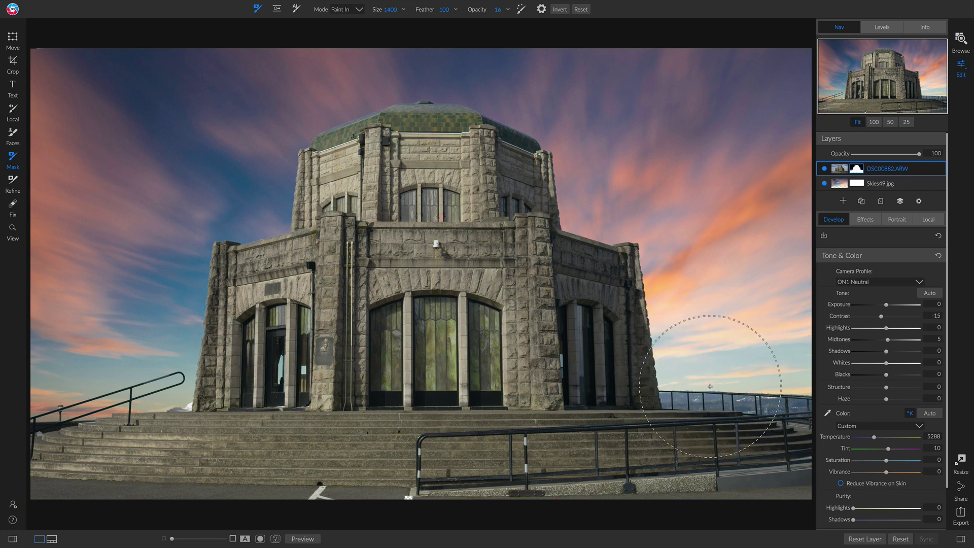
mouse_move(710, 387)
left_mouse_down()
mouse_move(633, 387)
mouse_move(892, 386)
mouse_move(274, 395)
left_mouse_up()
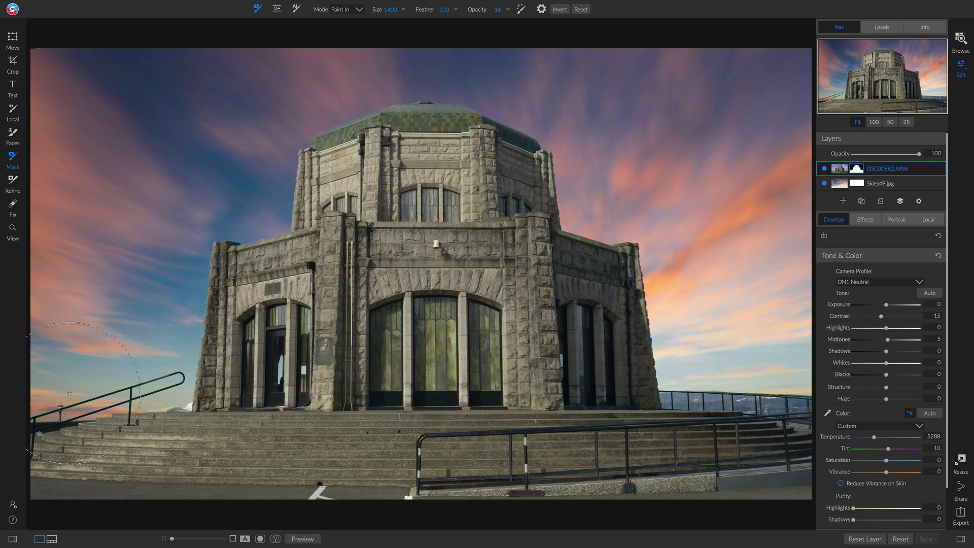
mouse_move(73, 401)
left_mouse_down()
mouse_move(222, 397)
mouse_move(19, 394)
mouse_move(789, 401)
mouse_move(739, 385)
mouse_move(784, 383)
mouse_move(10, 391)
mouse_move(328, 400)
mouse_move(90, 388)
mouse_move(373, 398)
mouse_move(785, 389)
left_mouse_up()
left_click(680, 383)
left_click(782, 388)
left_click(783, 388)
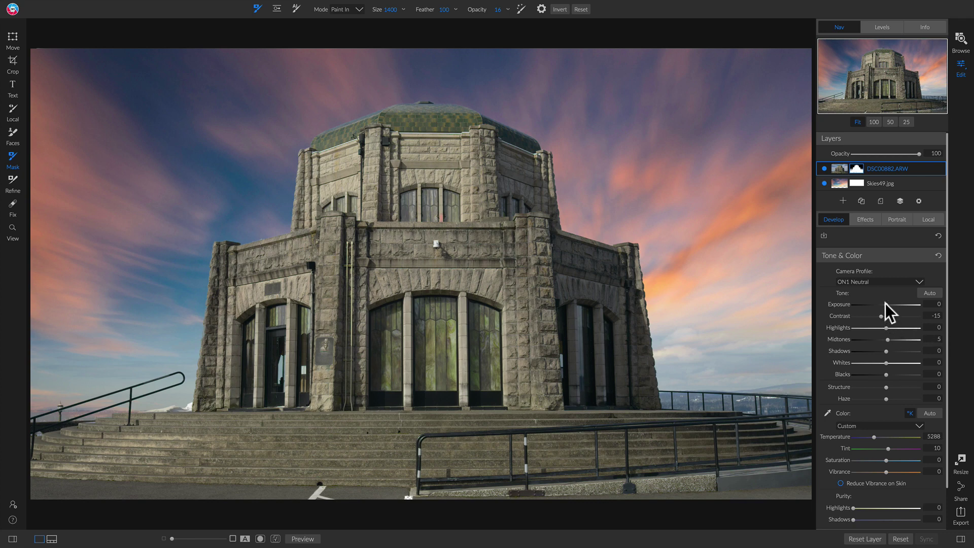
Lower the DSC00882.ARW layer's exposure to -0.75 and create a new stamped layer above it.
left_click_drag(884, 304, 883, 305)
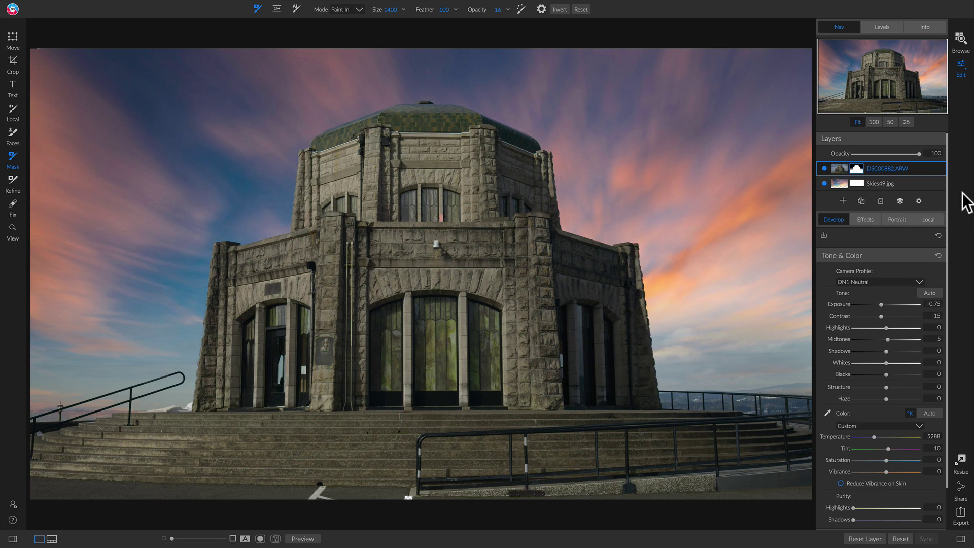
right_click(905, 171)
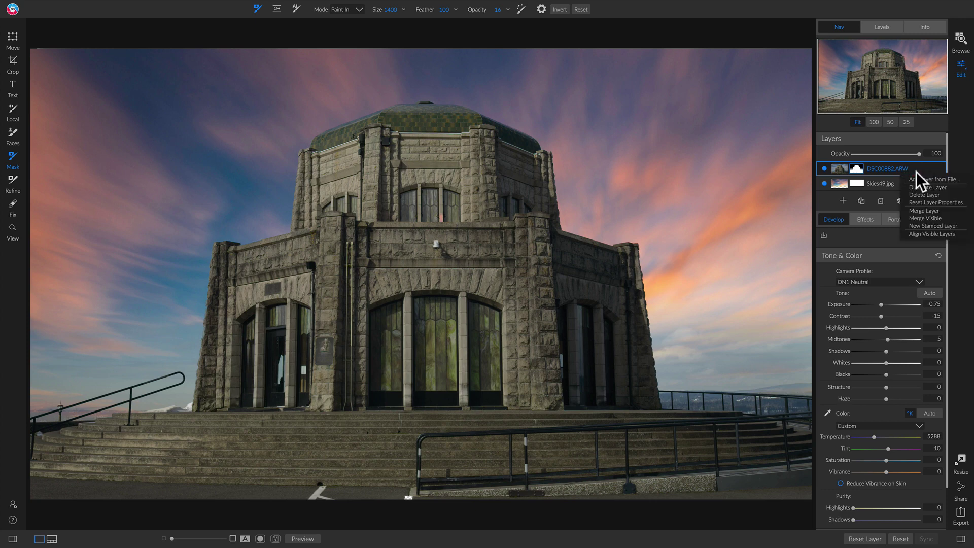
left_click(930, 225)
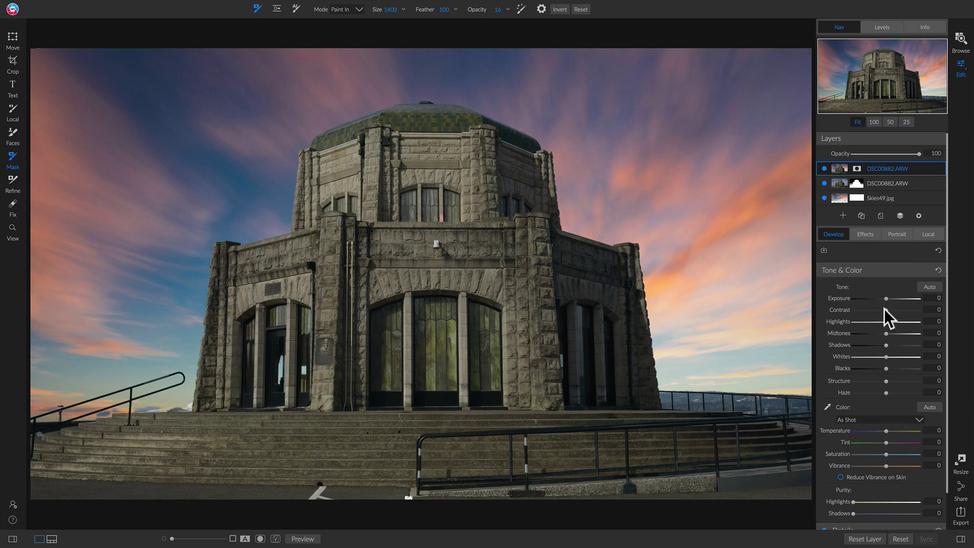
On the stamped layer, set Contrast to 18, Midtones to 17, Shadows to 11 and Temperature to 5.
left_click_drag(887, 311, 892, 311)
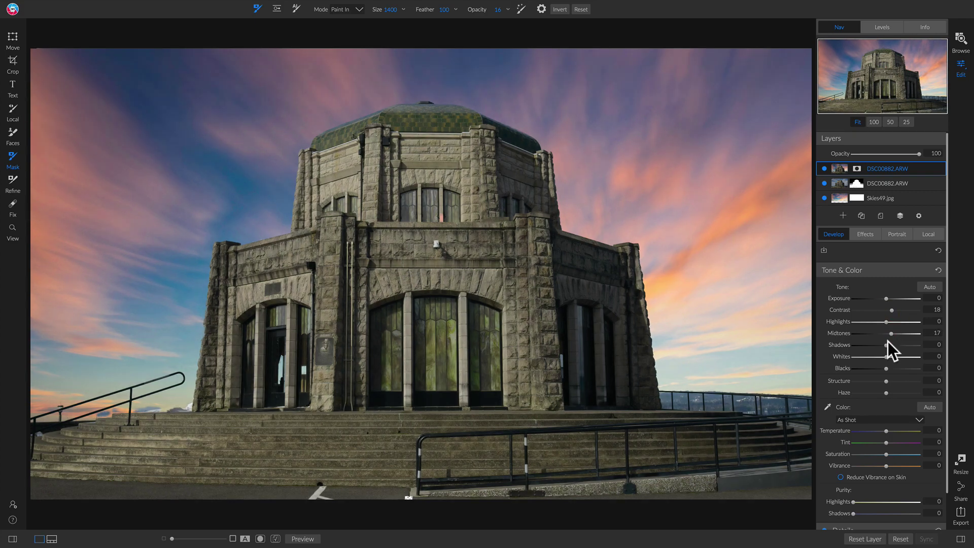
left_click_drag(888, 344, 893, 345)
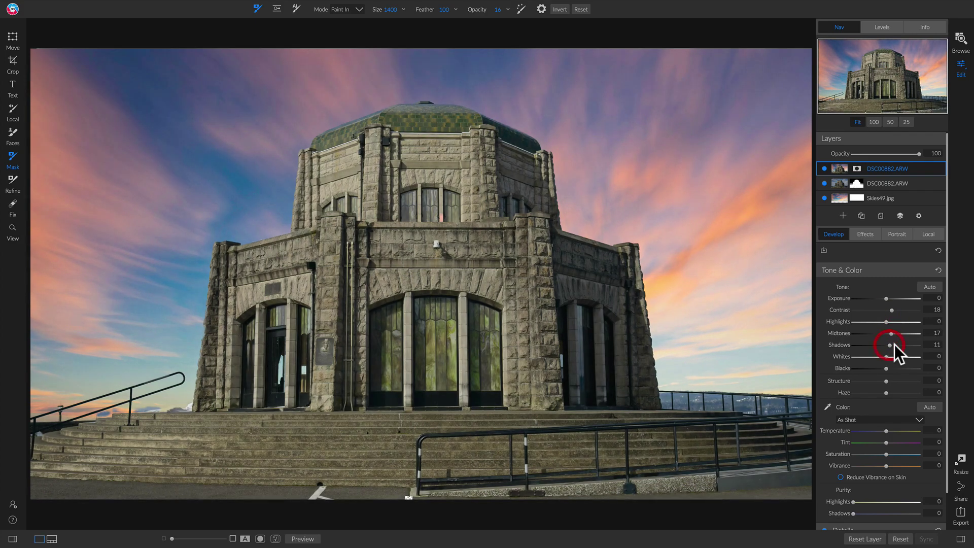
scroll(893, 345, "down", 1)
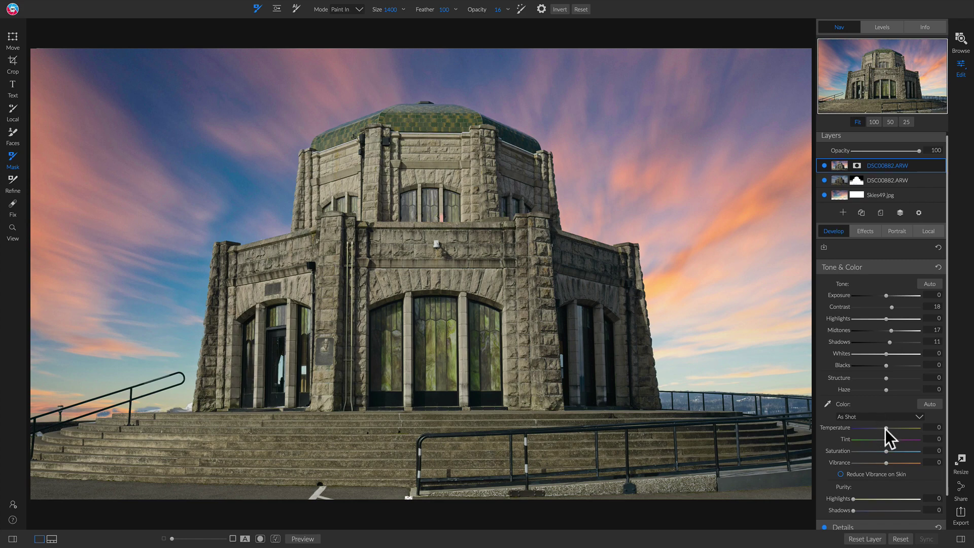
left_click_drag(885, 428, 888, 429)
scroll(888, 429, "up", 1)
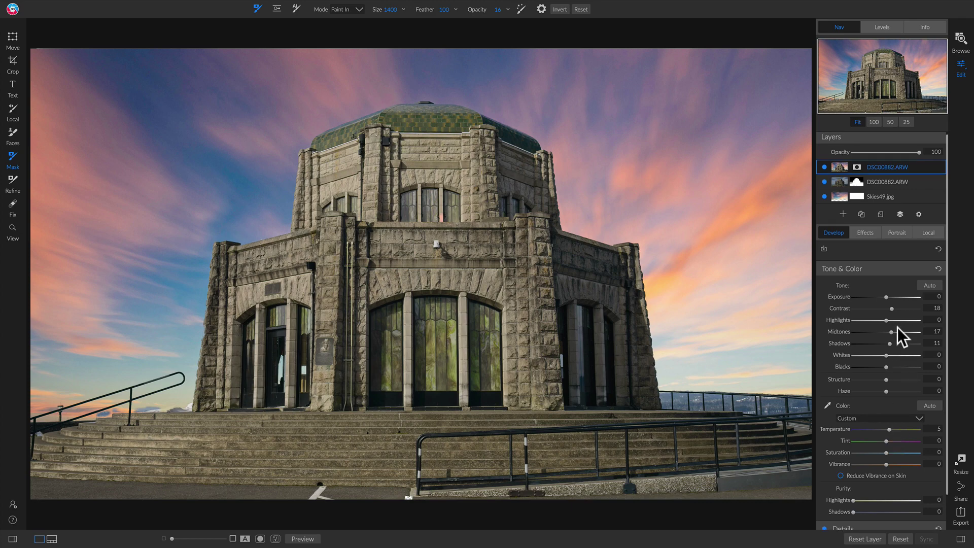
Add a Dynamic Contrast filter to the stamped layer and invert its mask.
left_click(865, 231)
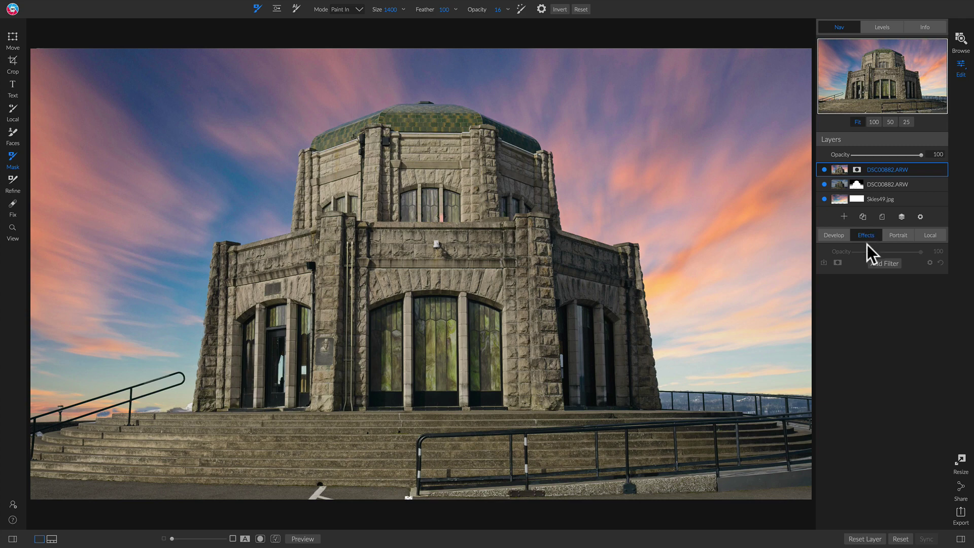
left_click(880, 264)
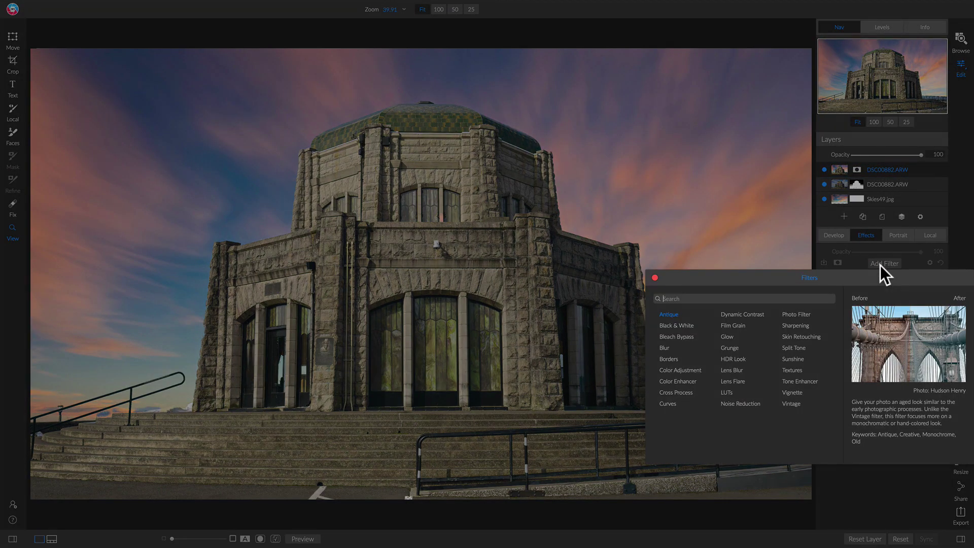
left_click(744, 314)
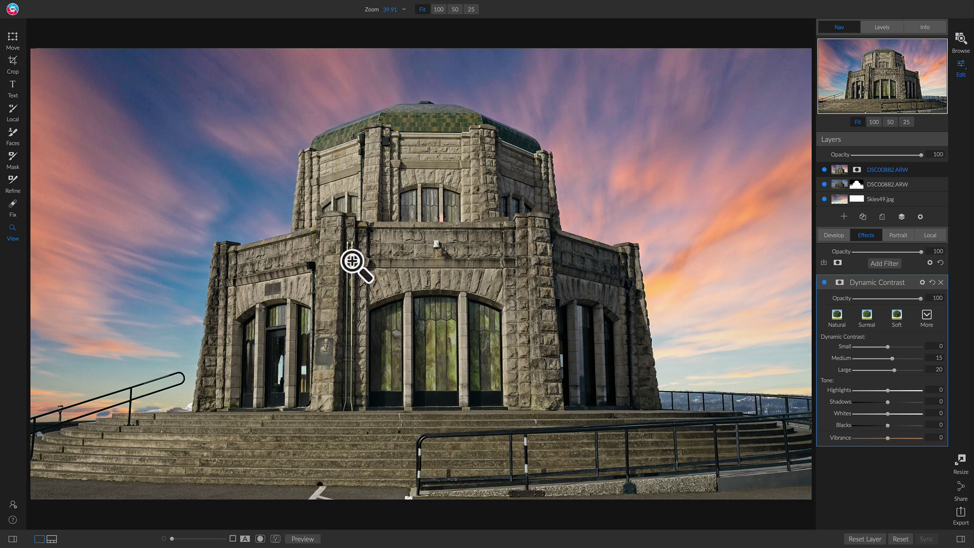
left_click(840, 282)
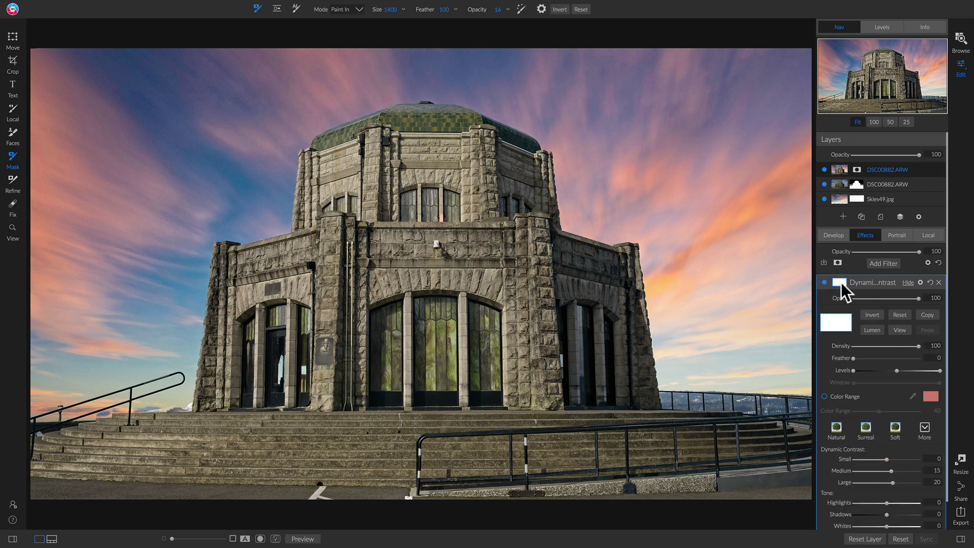
left_click(868, 313)
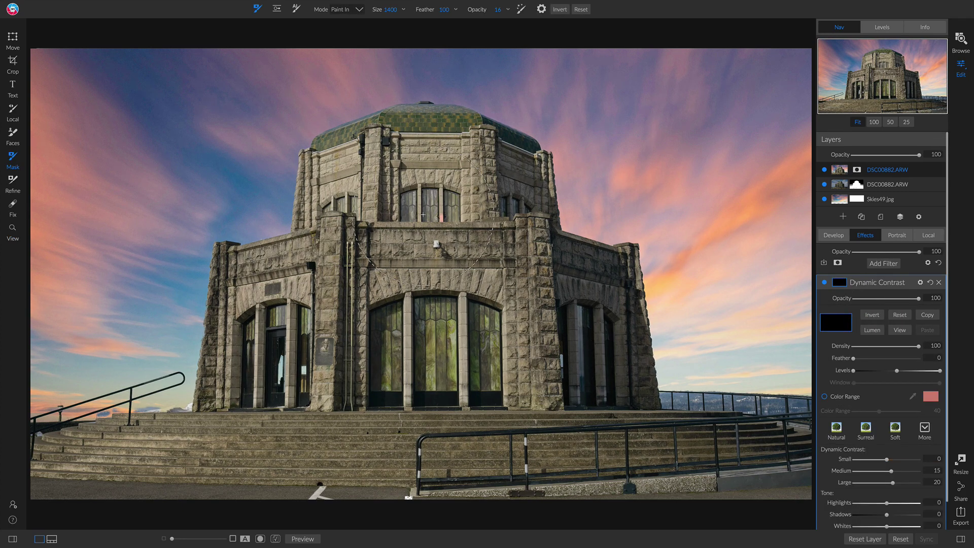
Paint Dynamic Contrast in over the building at opacity 100, set Small to 16 and compare with the filter off and on.
left_click_drag(468, 6, 598, 9)
mouse_move(355, 245)
left_mouse_down()
mouse_move(286, 370)
mouse_move(495, 321)
mouse_move(580, 348)
mouse_move(504, 203)
mouse_move(454, 181)
left_mouse_up()
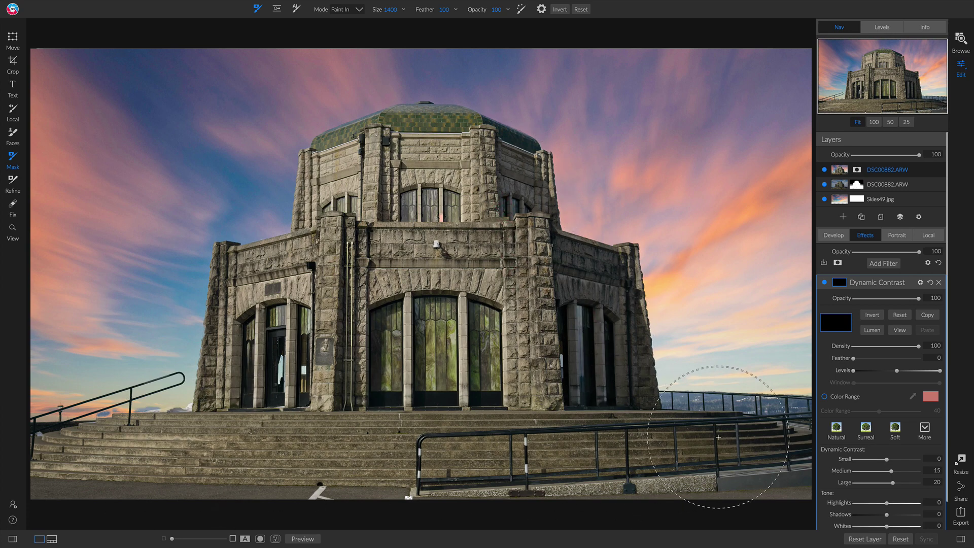
left_click(489, 194)
mouse_move(886, 459)
left_mouse_down()
mouse_move(900, 460)
mouse_move(891, 460)
left_mouse_up()
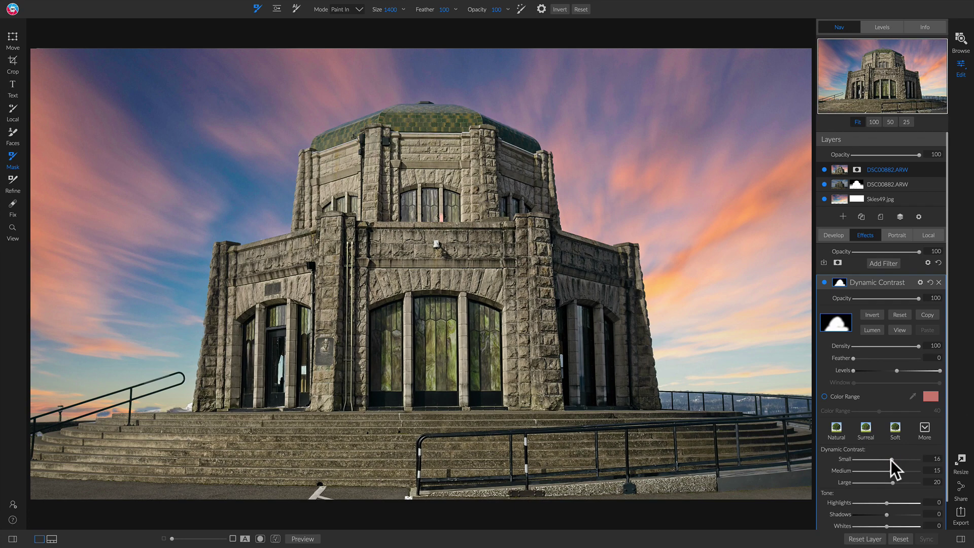
left_click(824, 283)
left_click(824, 283)
Add a Sunshine filter, and a Split Tone filter with the Warm preset in Color mode.
left_click(884, 263)
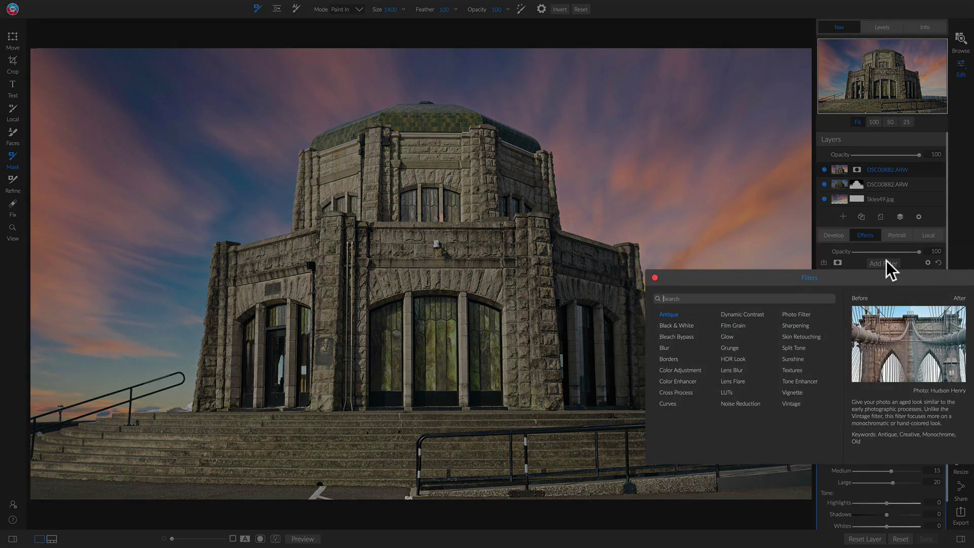
left_click(791, 359)
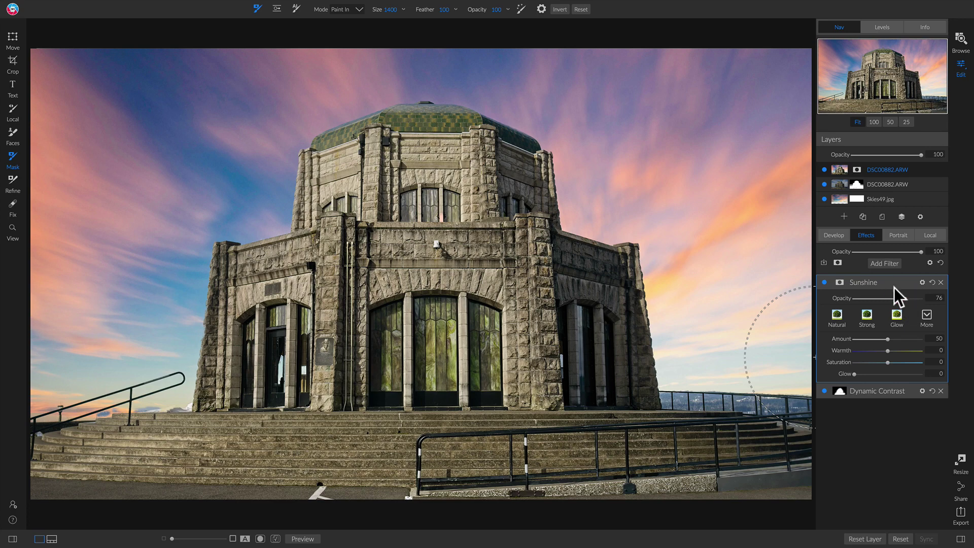
left_click(882, 263)
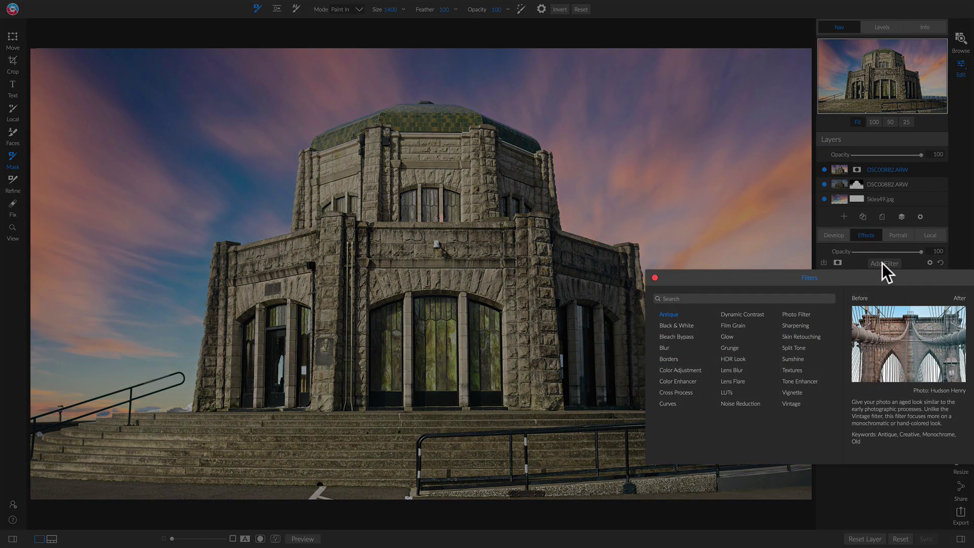
left_click(790, 346)
left_click(914, 315)
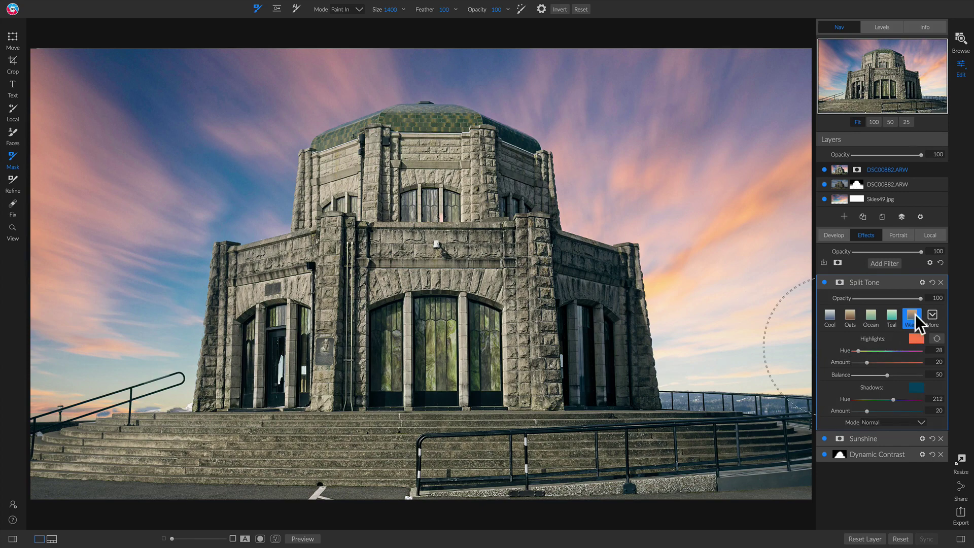
left_click(894, 421)
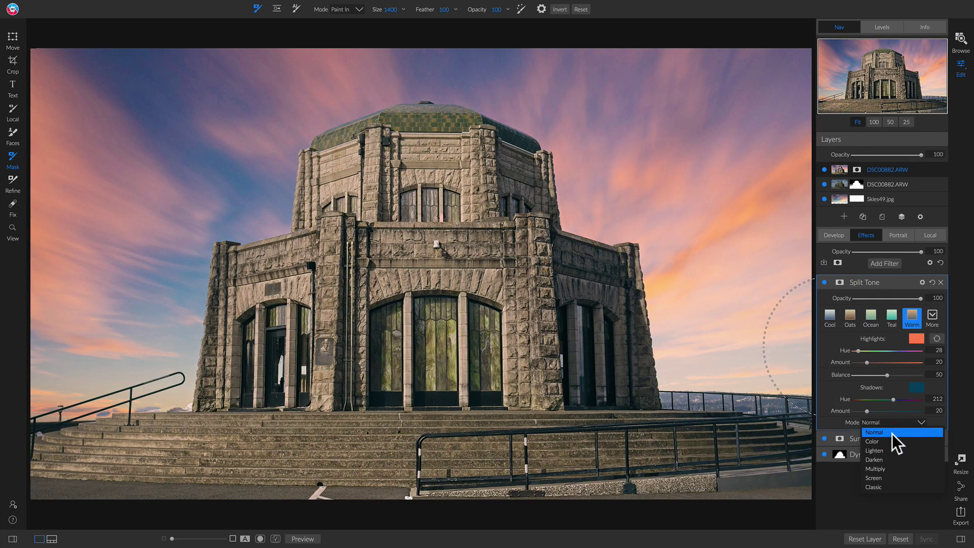
left_click(891, 438)
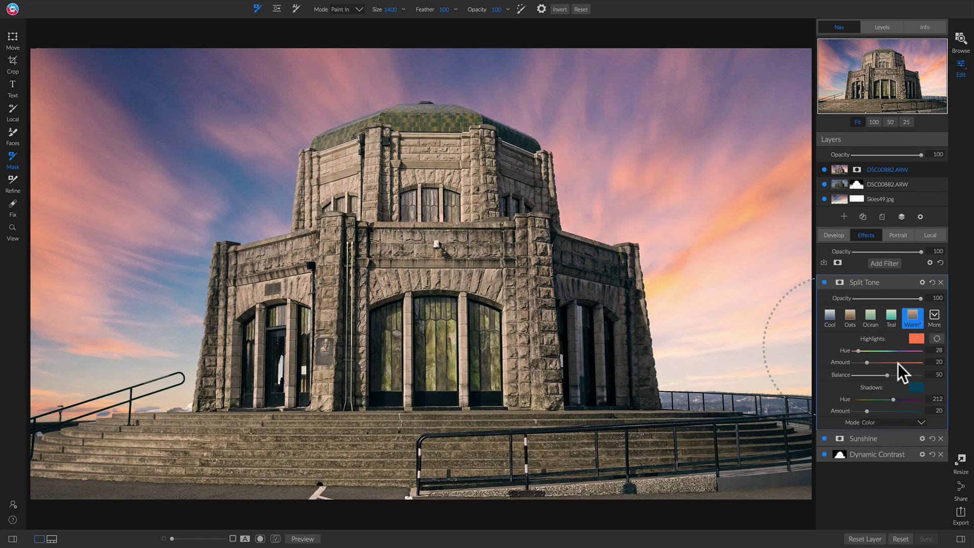
Add a Vignette filter with the Big Softy preset.
left_click(884, 263)
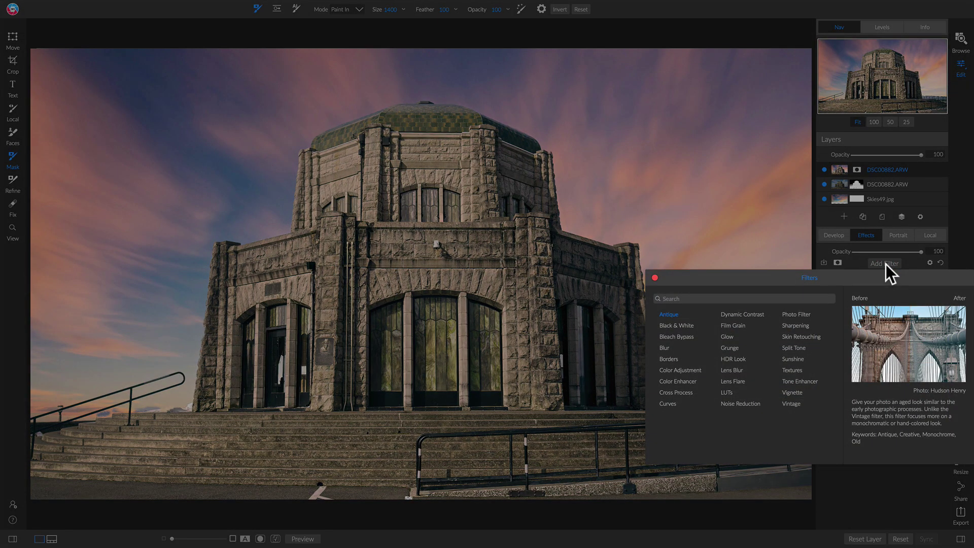
left_click(792, 392)
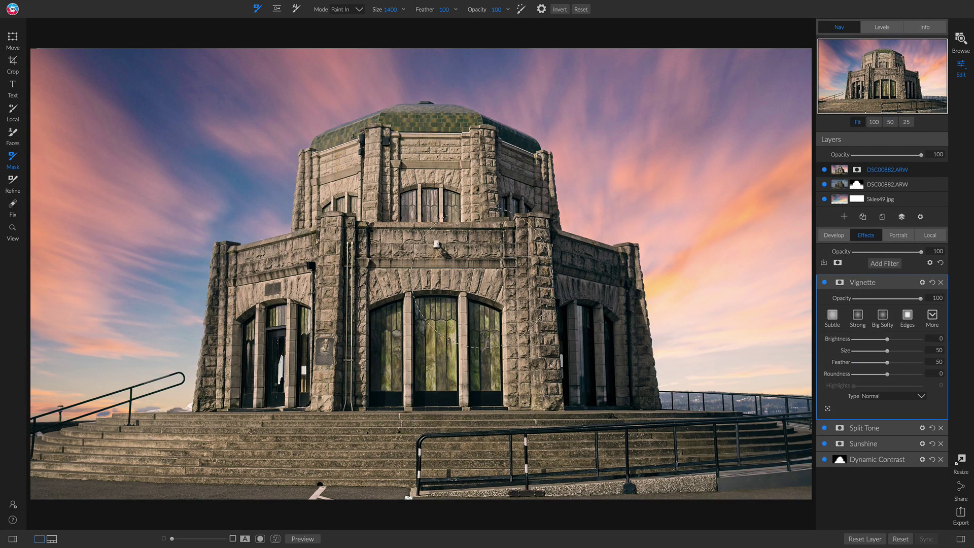
left_click(884, 315)
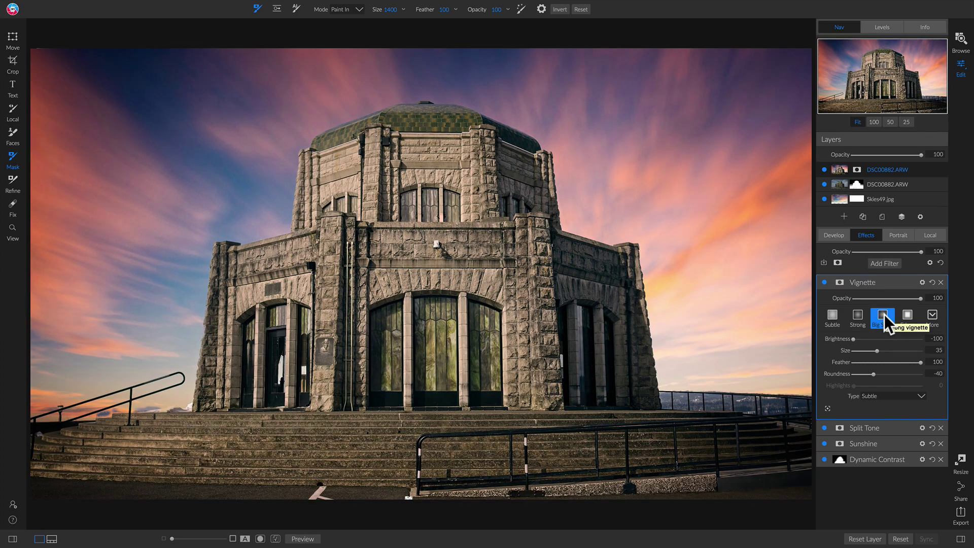
Add a LUTs filter and apply the Simple Warm style to it.
left_click(881, 264)
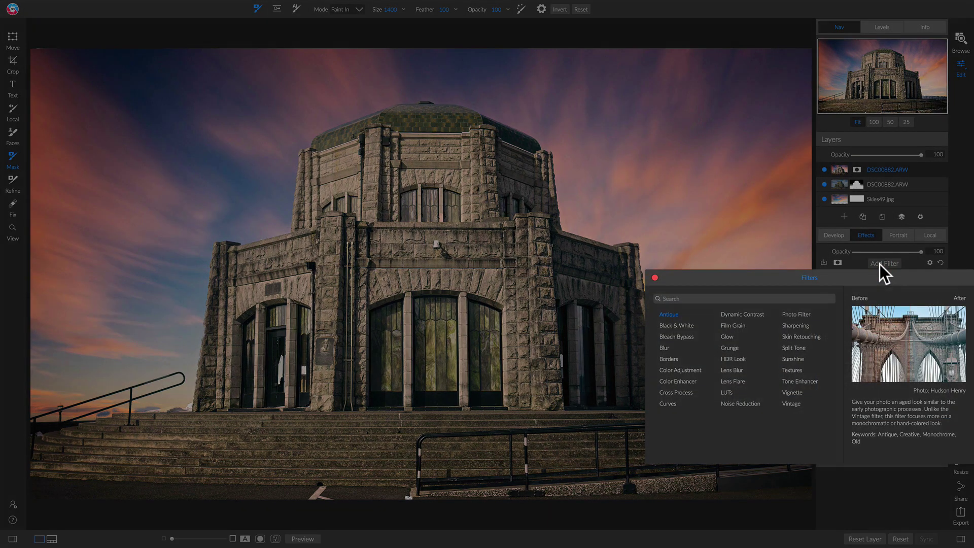
left_click(741, 392)
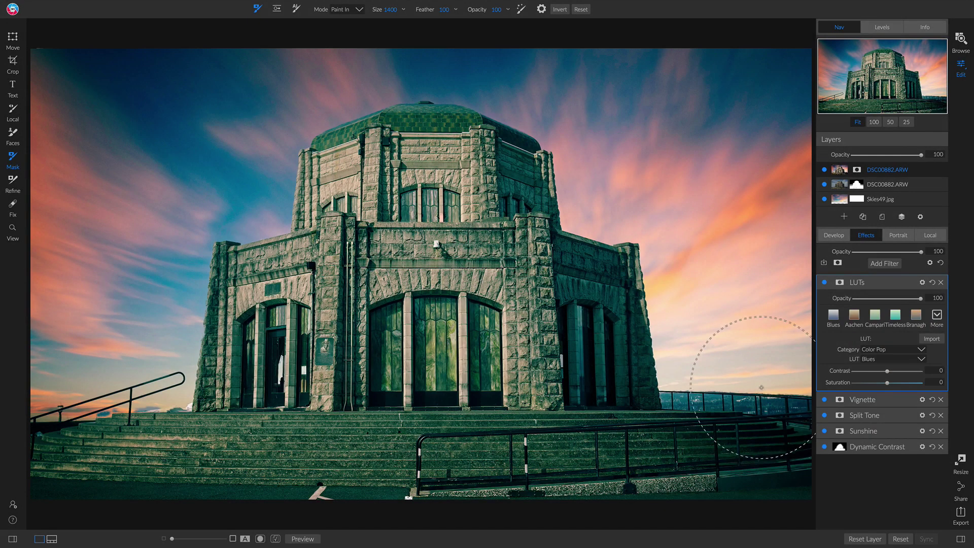
left_click(936, 314)
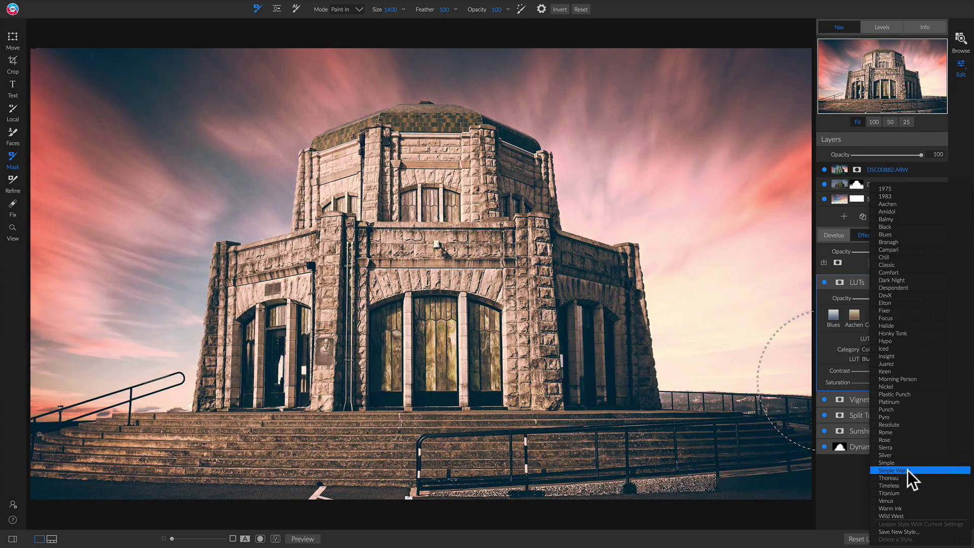
left_click(908, 470)
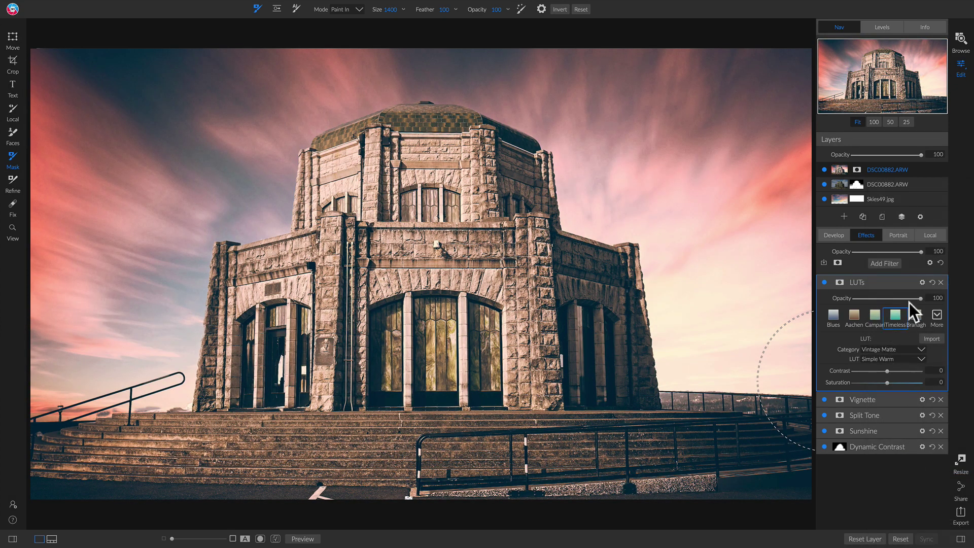
Lower the LUTs filter's opacity to 44 and compare the photo with the filter off and on.
left_click_drag(917, 298, 883, 299)
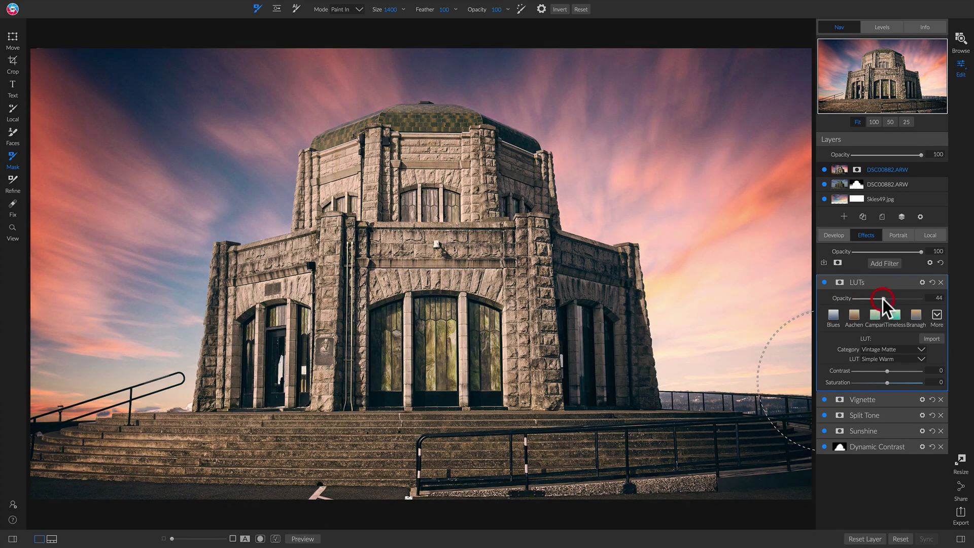
left_click(823, 282)
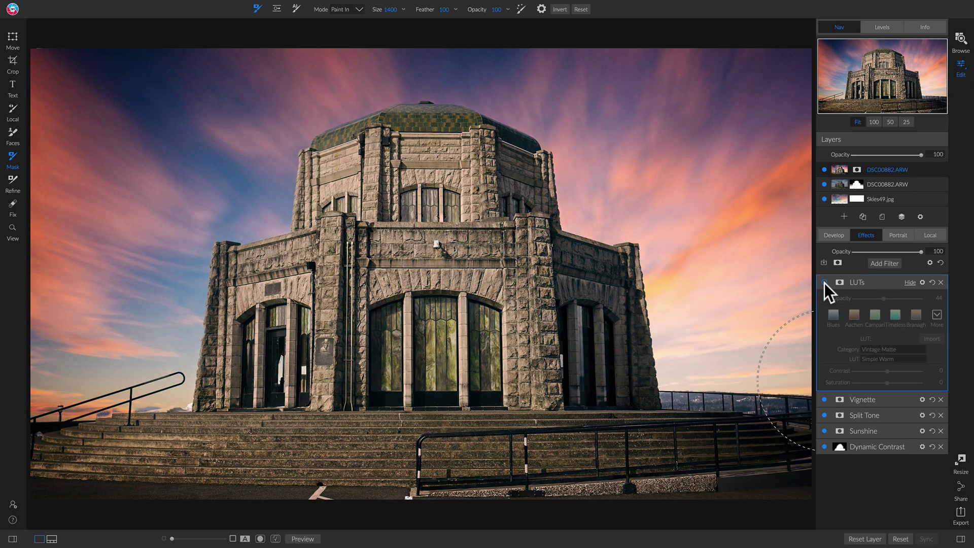
left_click(824, 283)
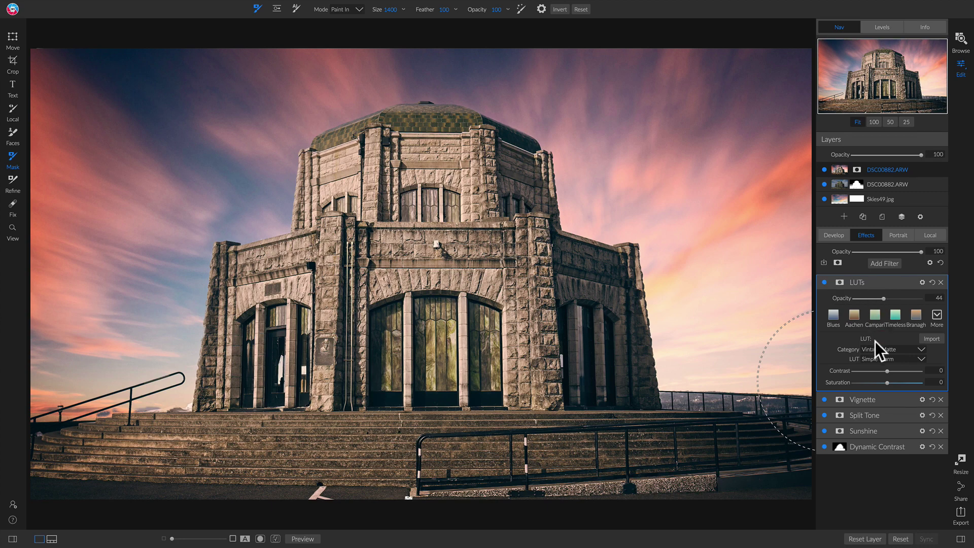
Add a Borders filter with the White Square border and set Fit Image to 10.
left_click(890, 264)
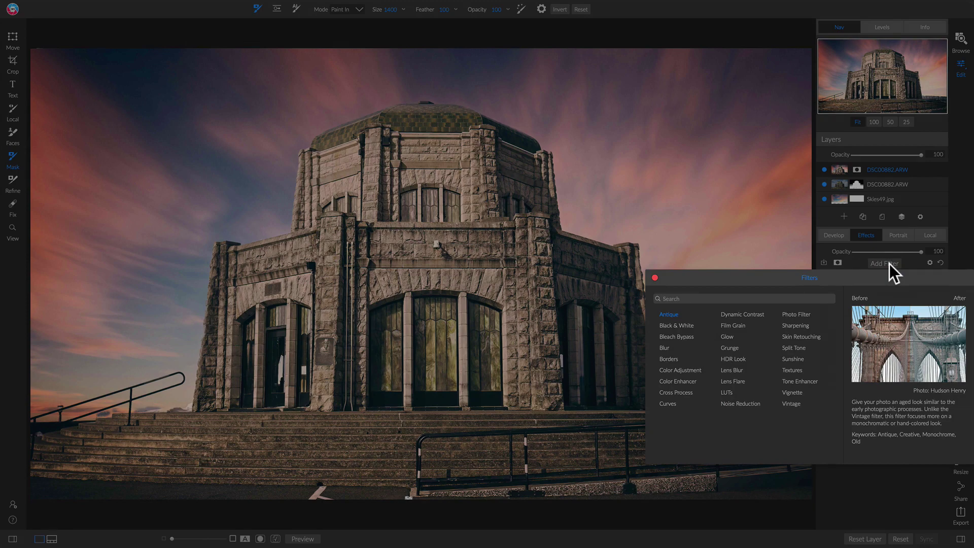
left_click(673, 360)
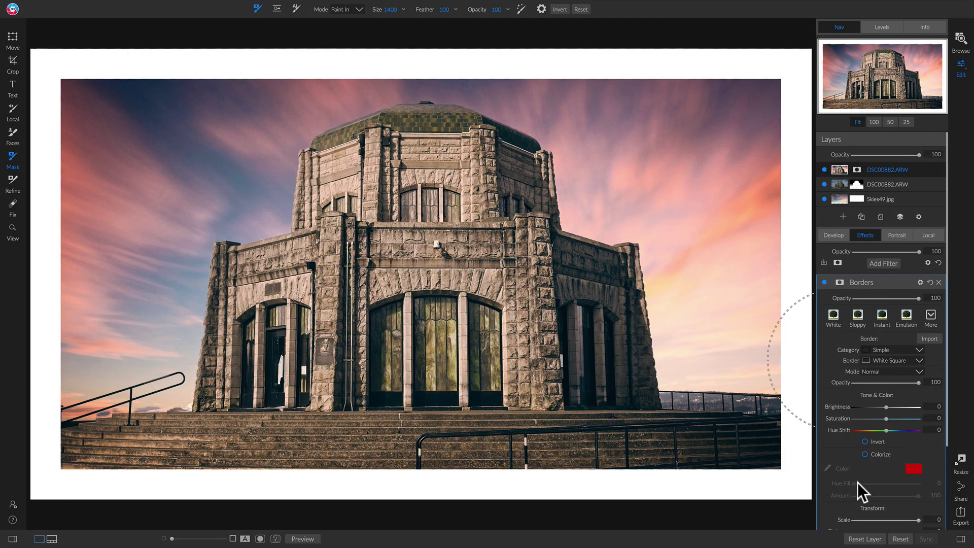
scroll(888, 518, "down", 4)
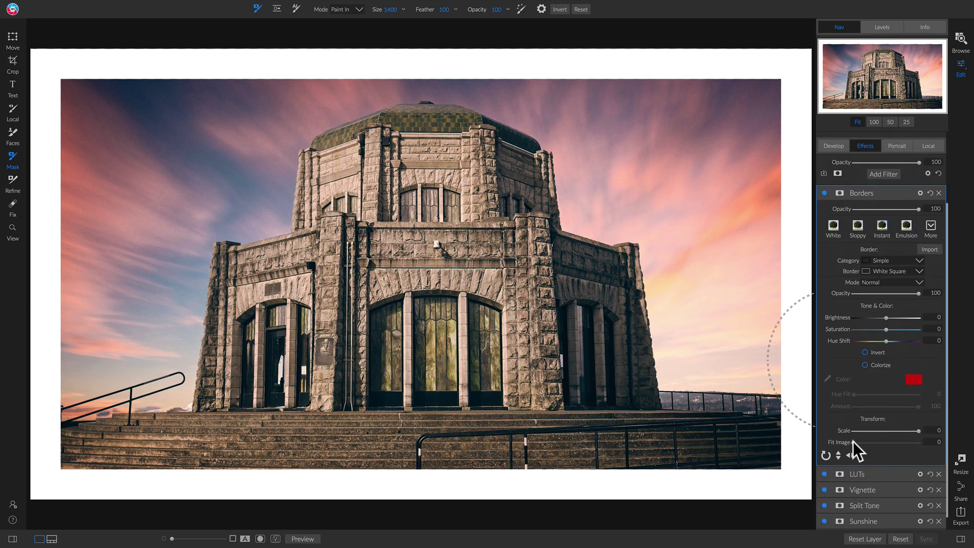
left_click_drag(856, 443, 872, 443)
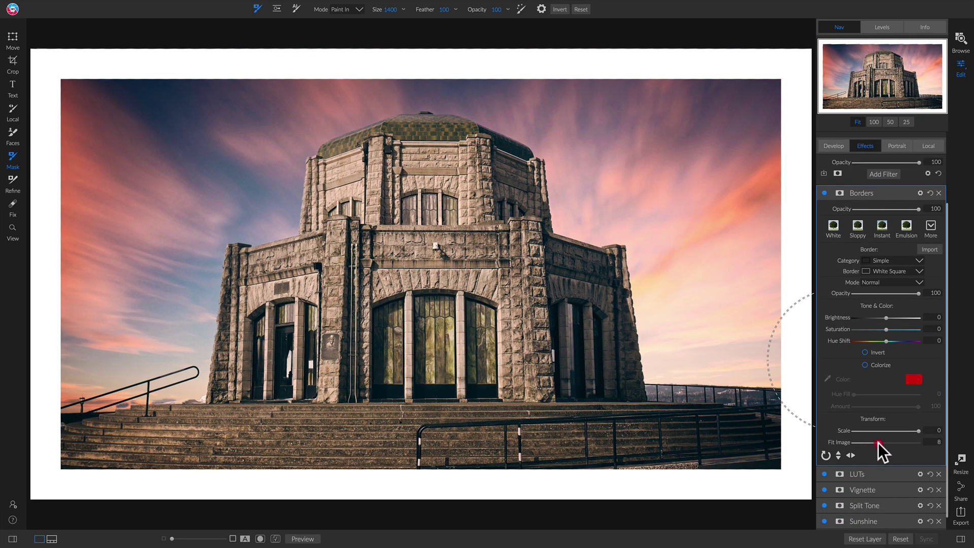
left_click_drag(878, 443, 899, 442)
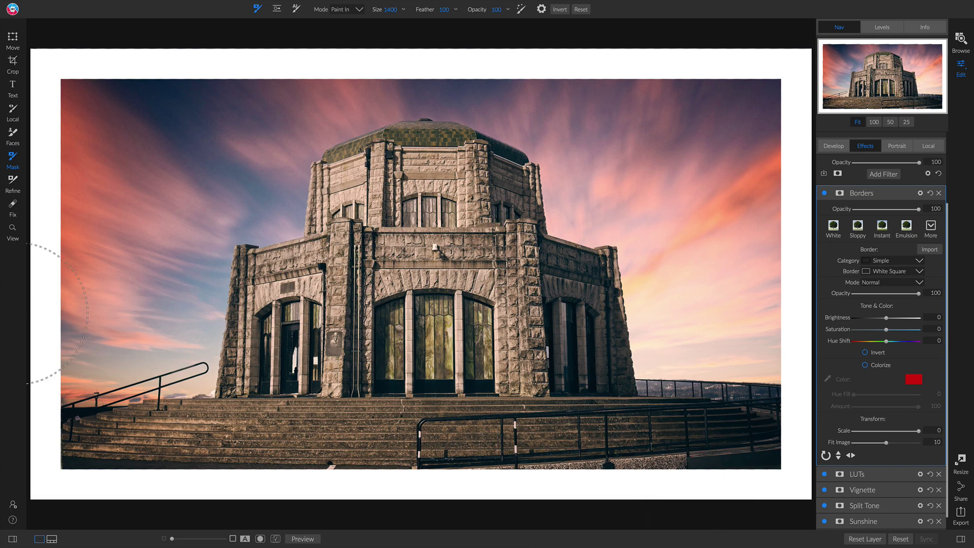
Add the white Oswald 150pt caption "The Vista House" to the photo.
left_click(12, 90)
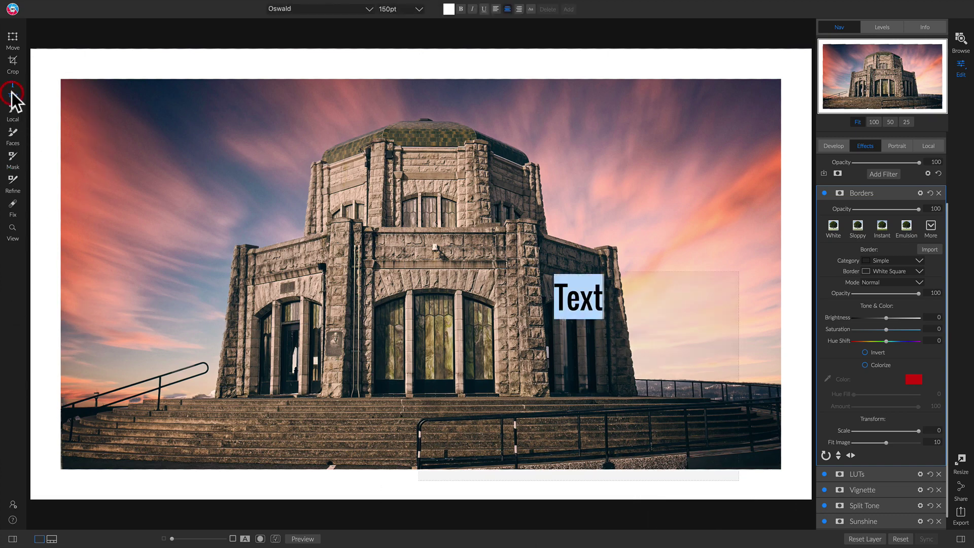
type("The ")
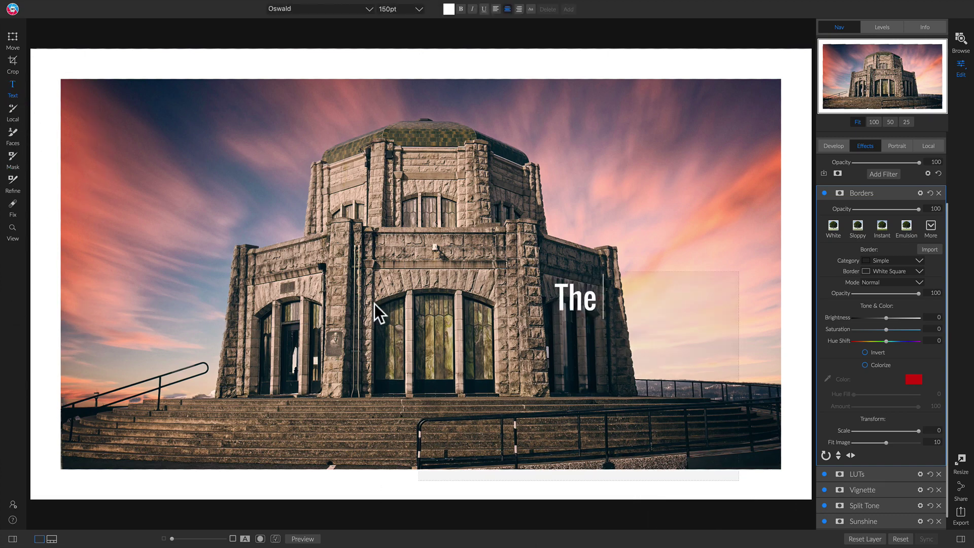
type("Vista House")
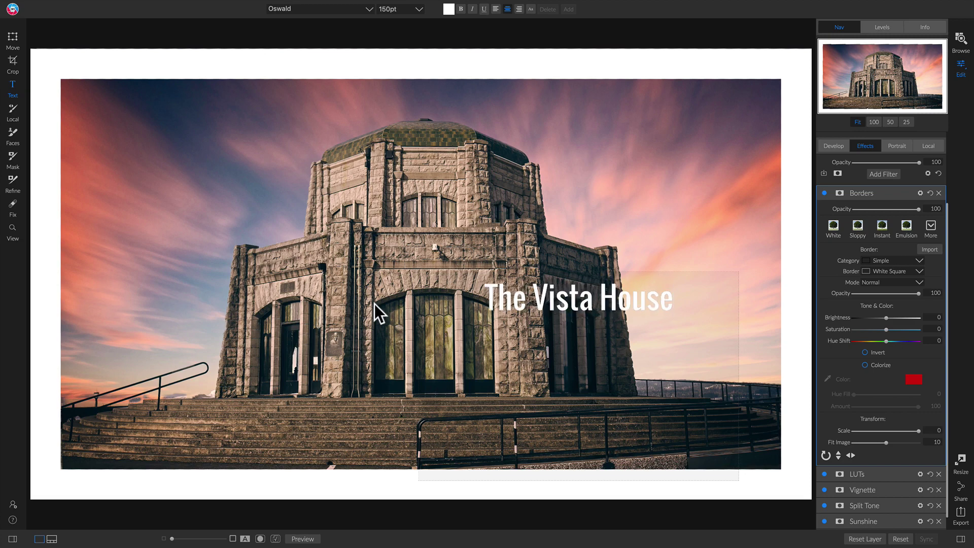
left_click(591, 246)
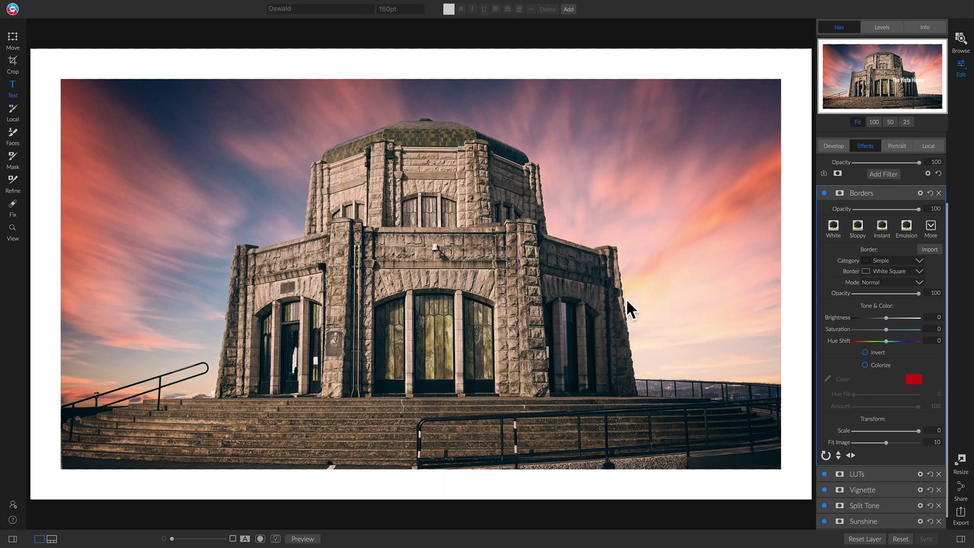
Select the caption and move it over the steps near the photo's lower-right corner, then deselect it.
left_click(628, 299)
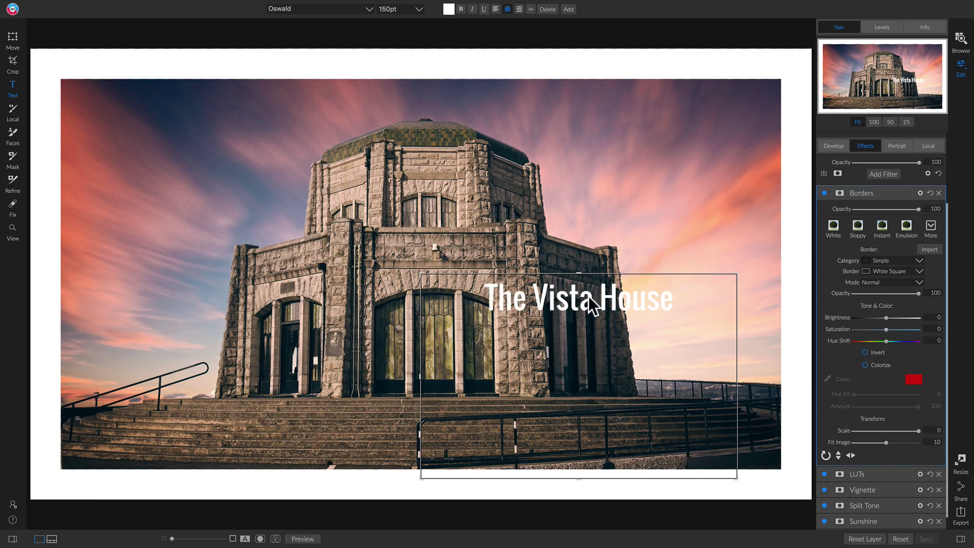
double_click(599, 318)
left_click(599, 318)
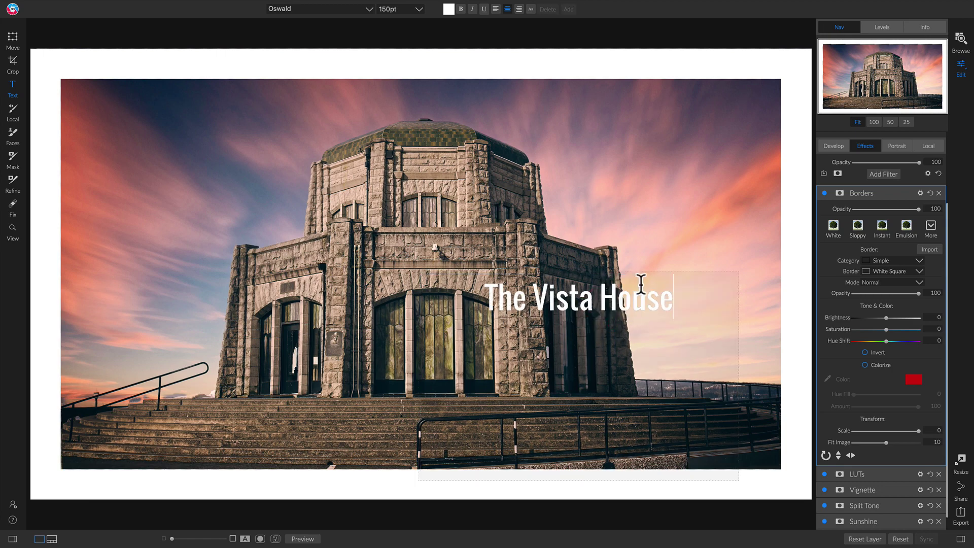
left_click(652, 238)
left_click(634, 298)
left_click_drag(634, 298, 717, 418)
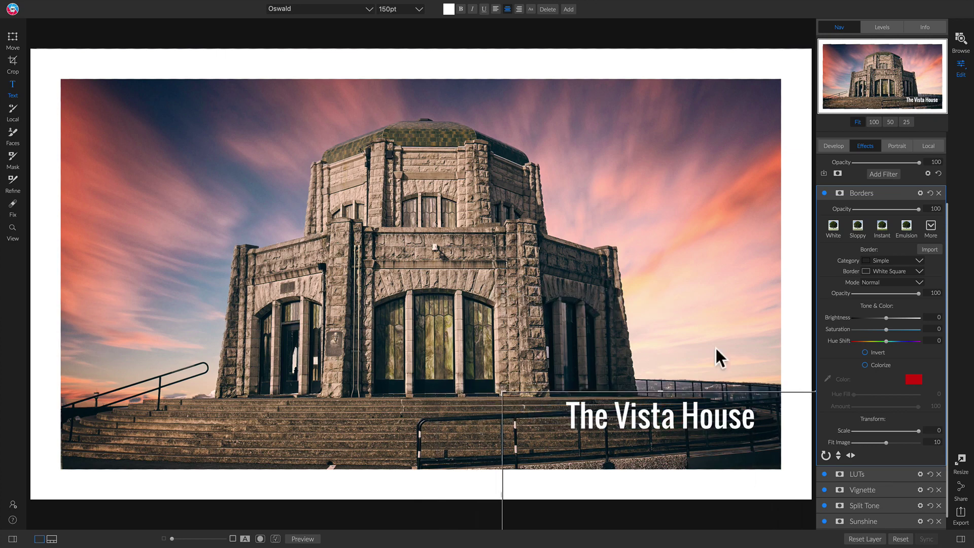
left_click(792, 249)
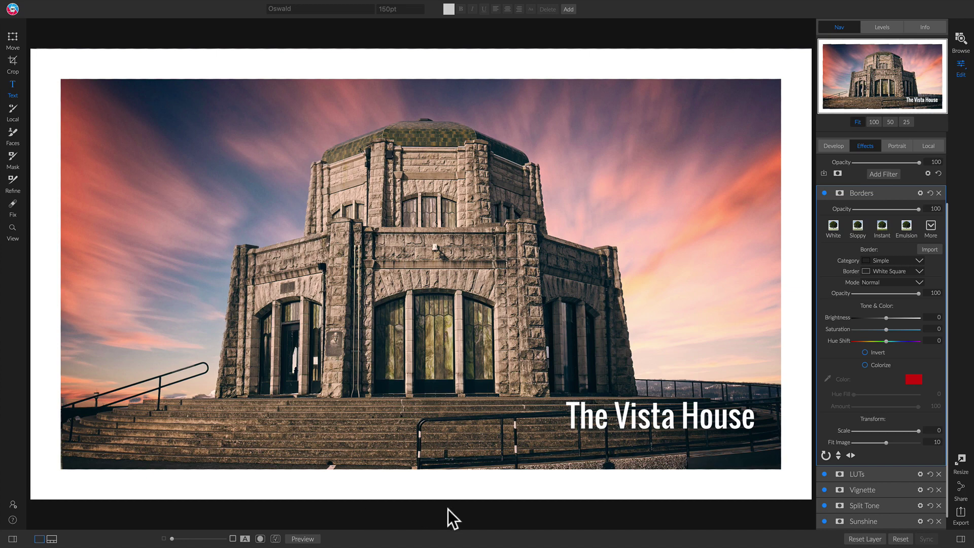
Remove the Borders filter and delete the "The Vista House" caption.
left_click(938, 193)
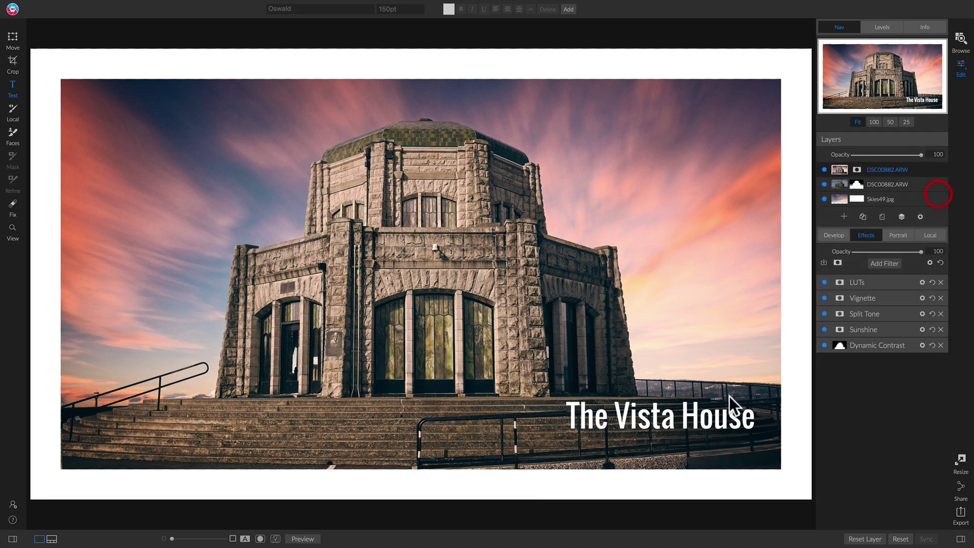
left_click(705, 415)
left_click(705, 415)
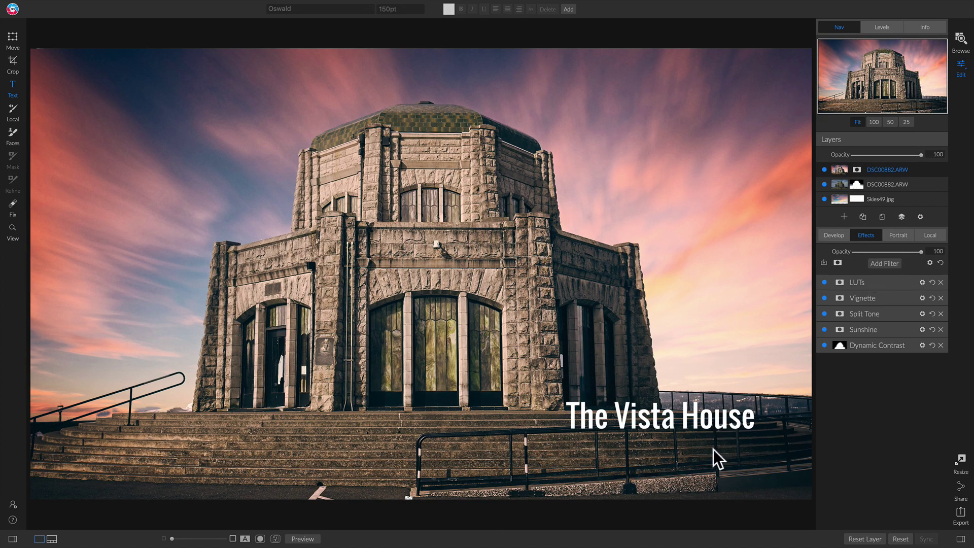
left_click(701, 421)
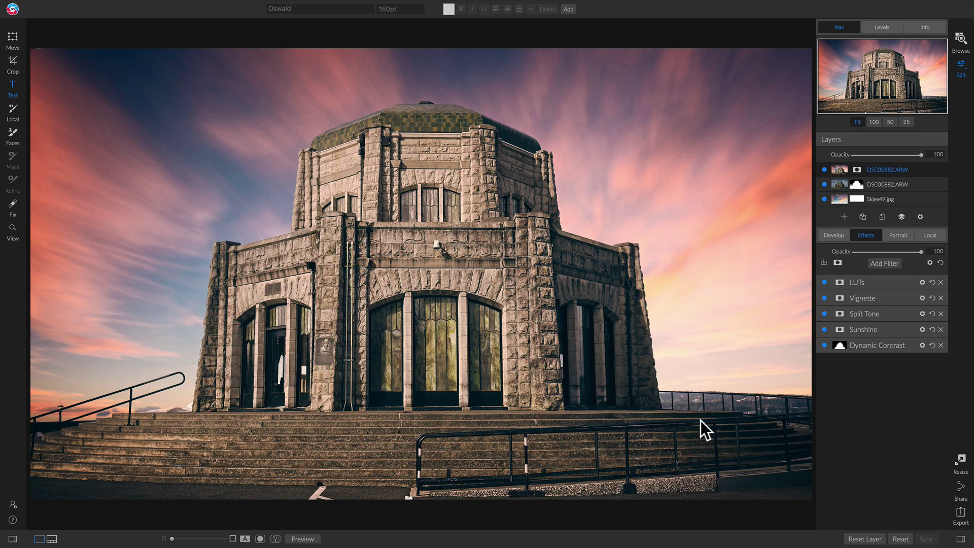
Reset the layer properties of the original DSC00882.ARW layer beneath the composite, and compare before and after by hiding and showing the stamped layer.
right_click(858, 185)
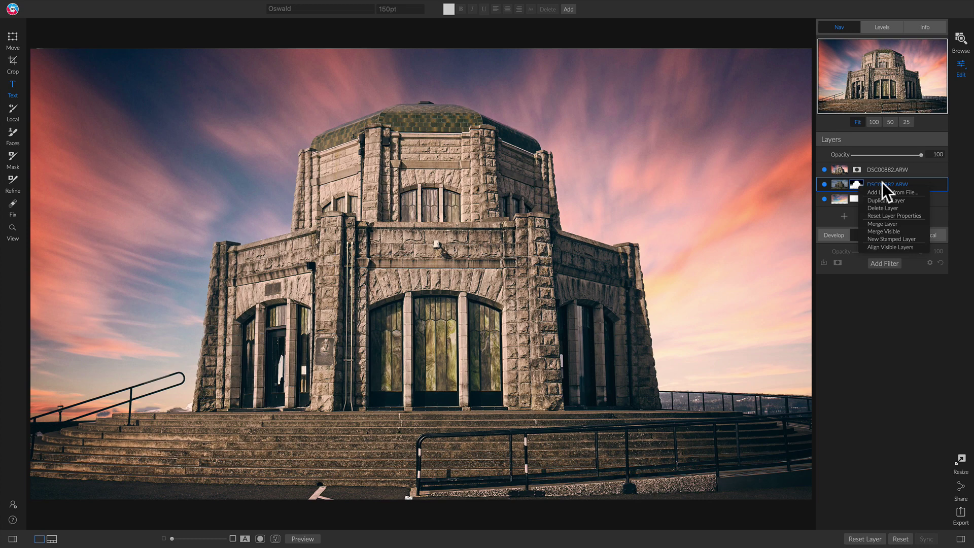
left_click(891, 216)
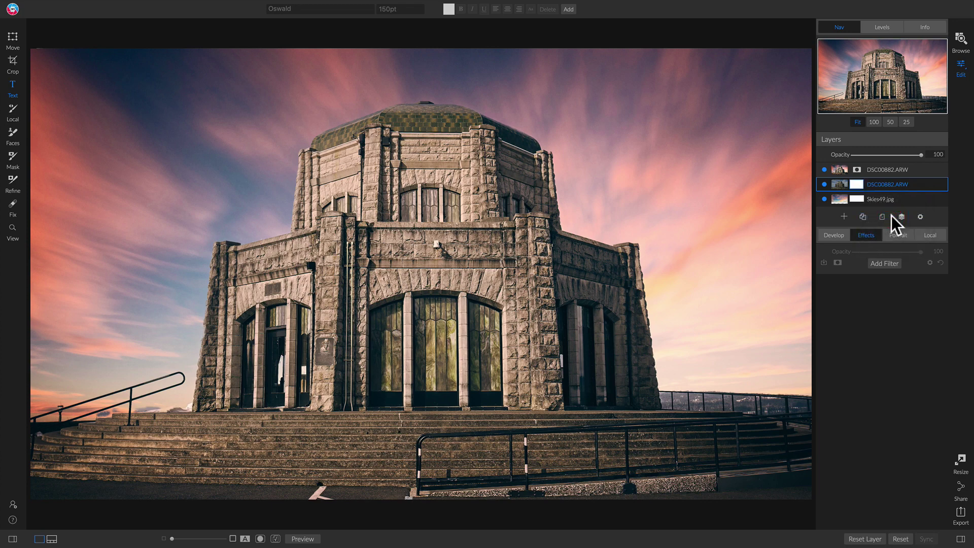
left_click(824, 170)
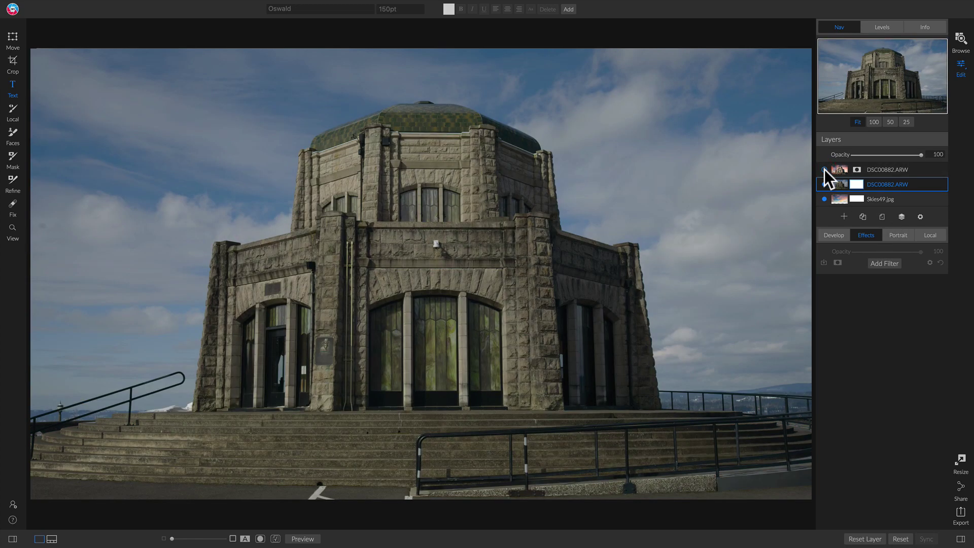
left_click(824, 170)
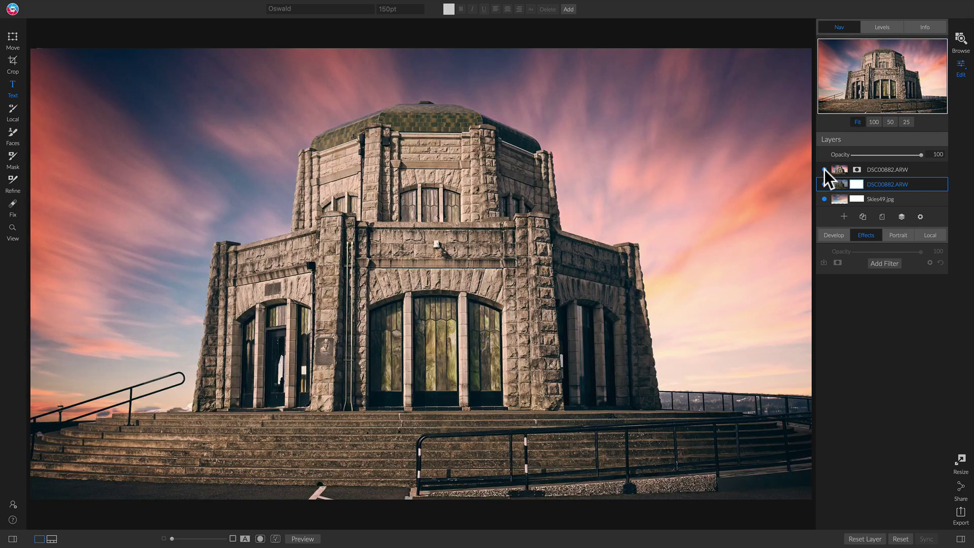
left_click(824, 170)
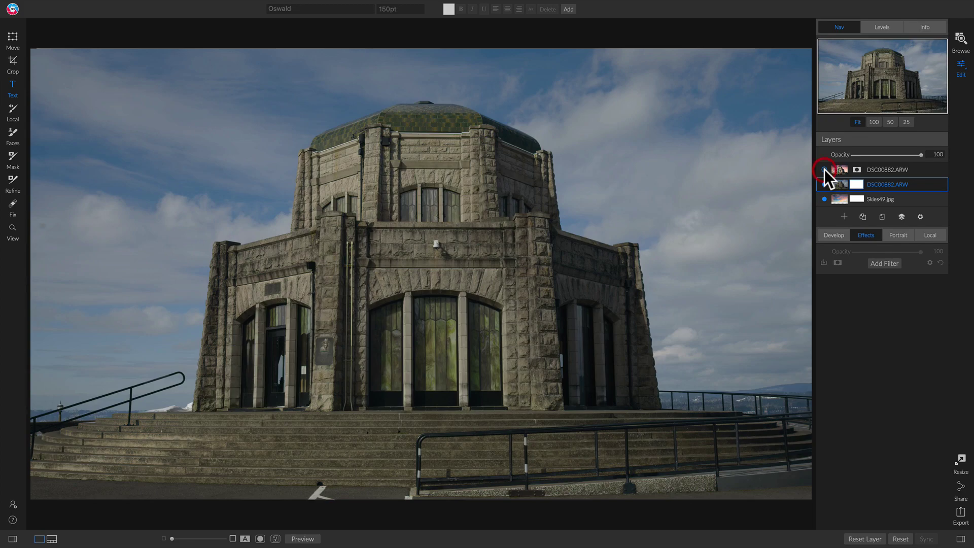
left_click(824, 169)
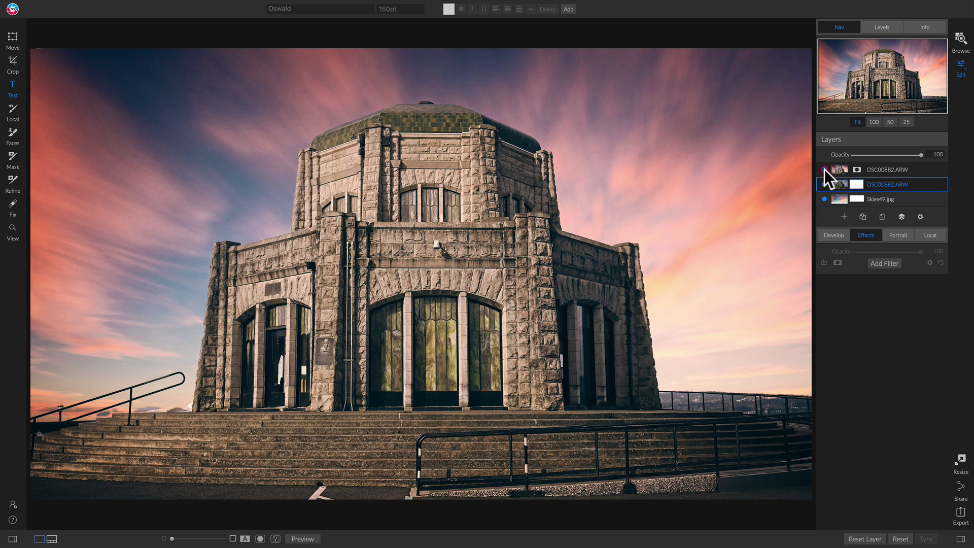
left_click(824, 170)
left_click(824, 169)
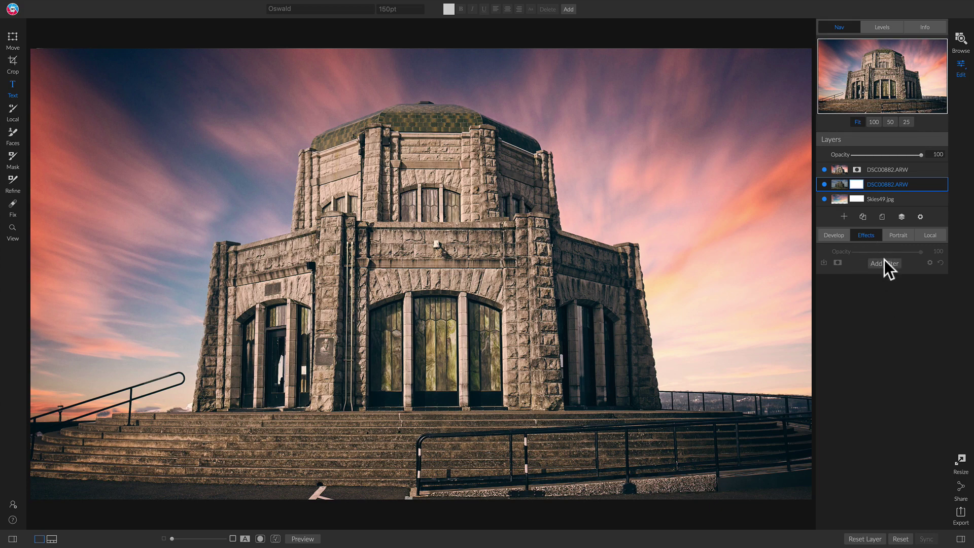
Return to the Interiors & Architecture album and open the bar photo DSC00415.ARW for editing.
left_click(960, 40)
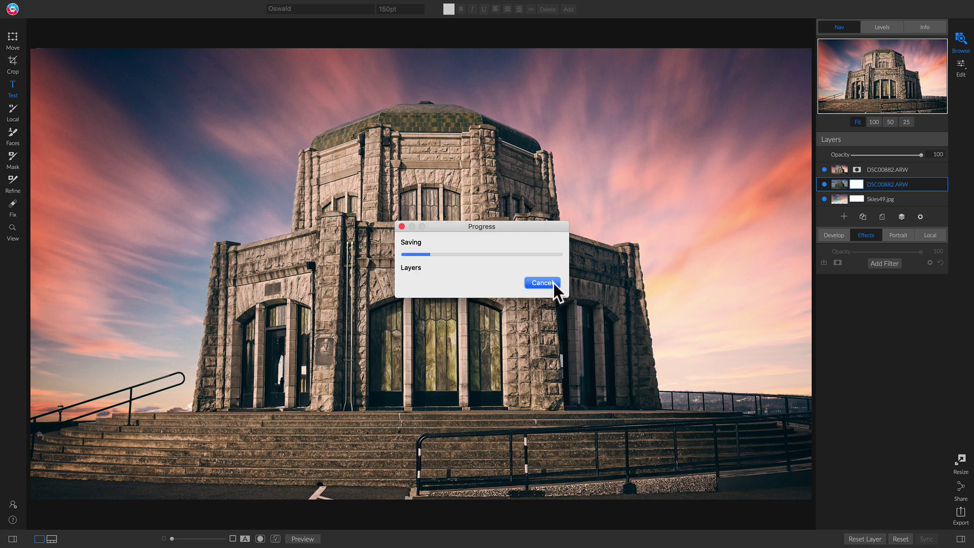
left_click(541, 282)
left_click(547, 282)
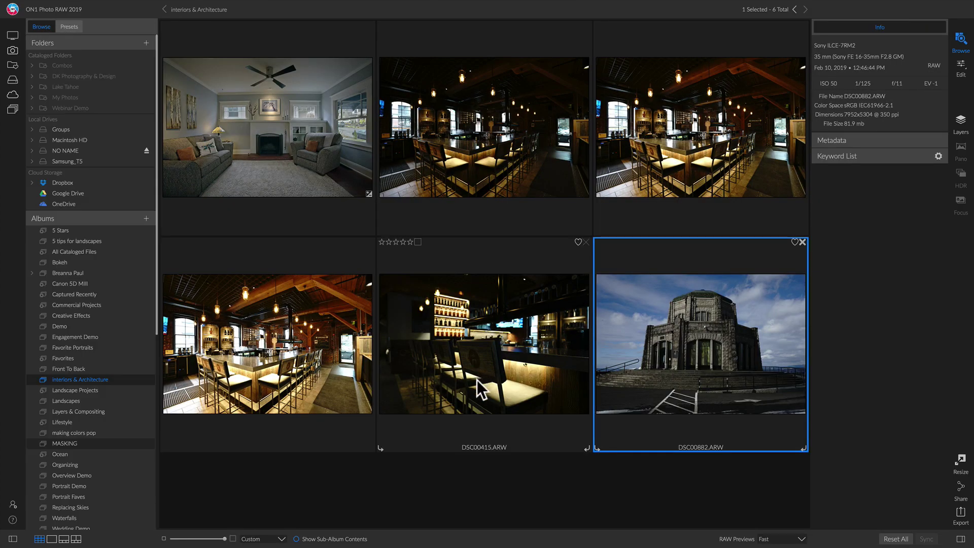
double_click(491, 355)
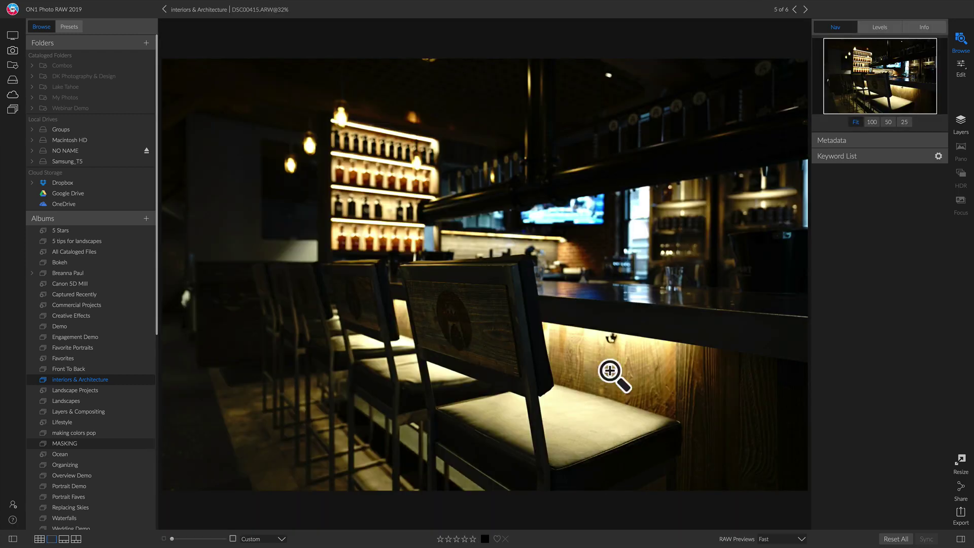
left_click(960, 68)
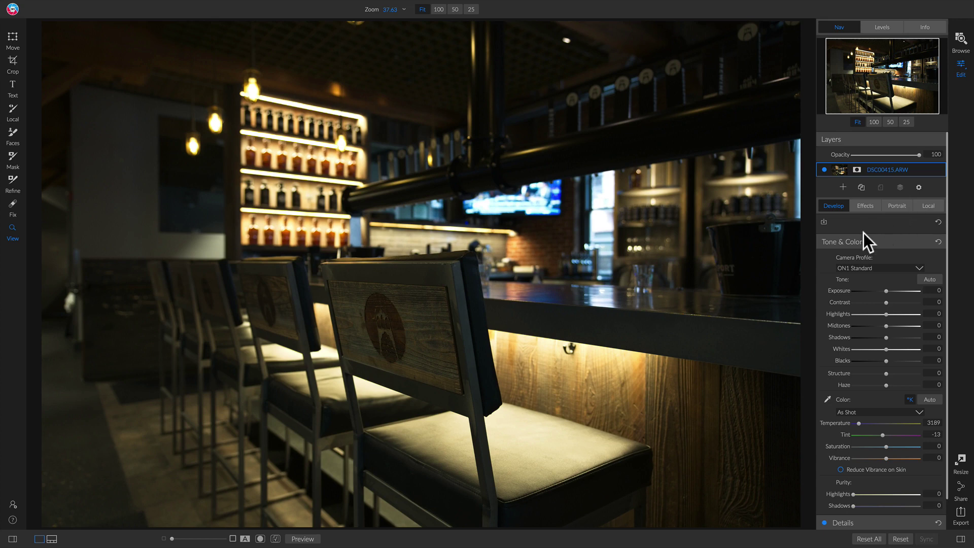
Add a Dynamic Contrast filter with Small 23, Medium 33 and Shadows 28, and invert its mask.
left_click(863, 208)
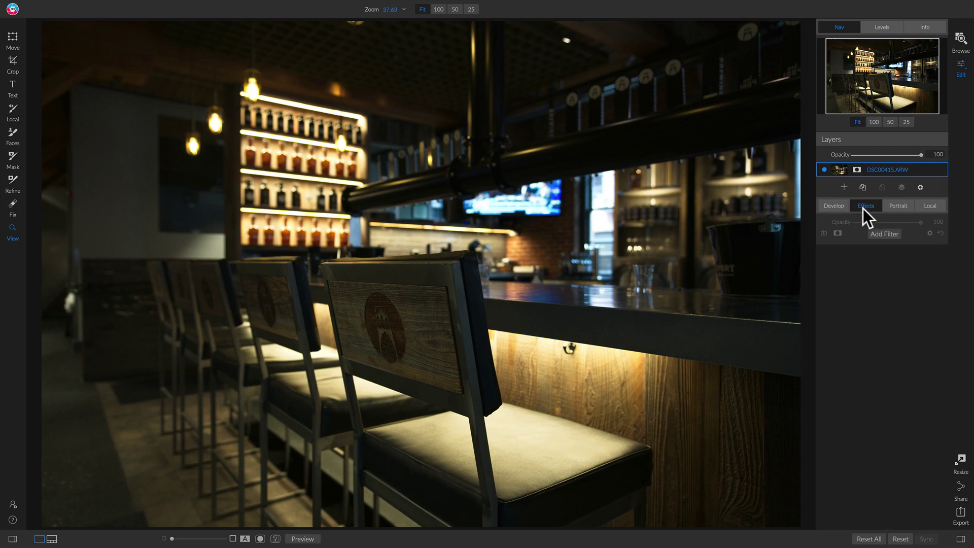
left_click(887, 233)
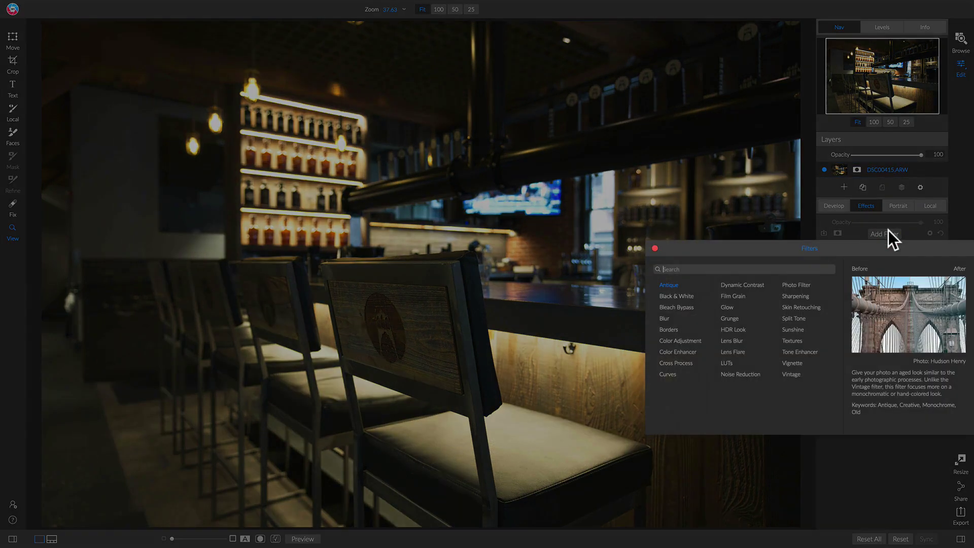
left_click(748, 285)
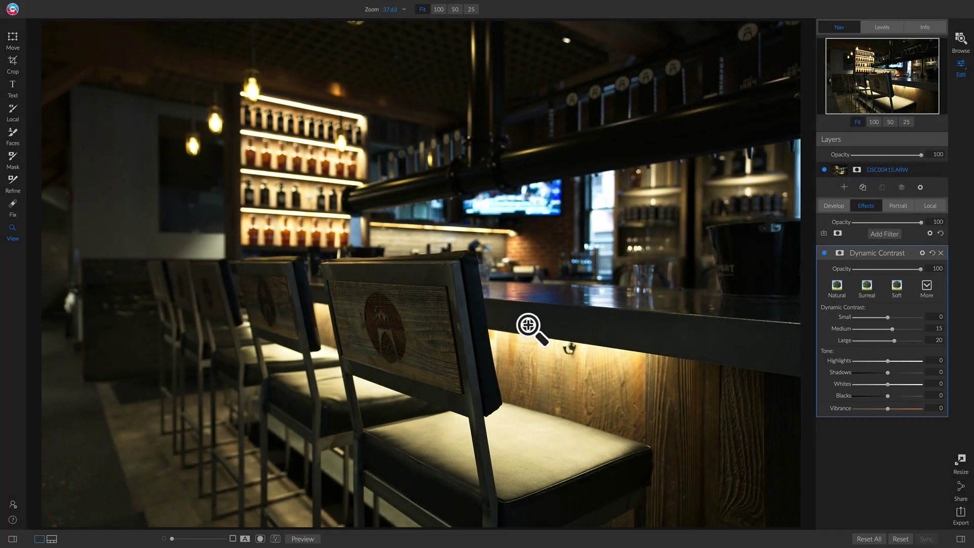
left_click(838, 252)
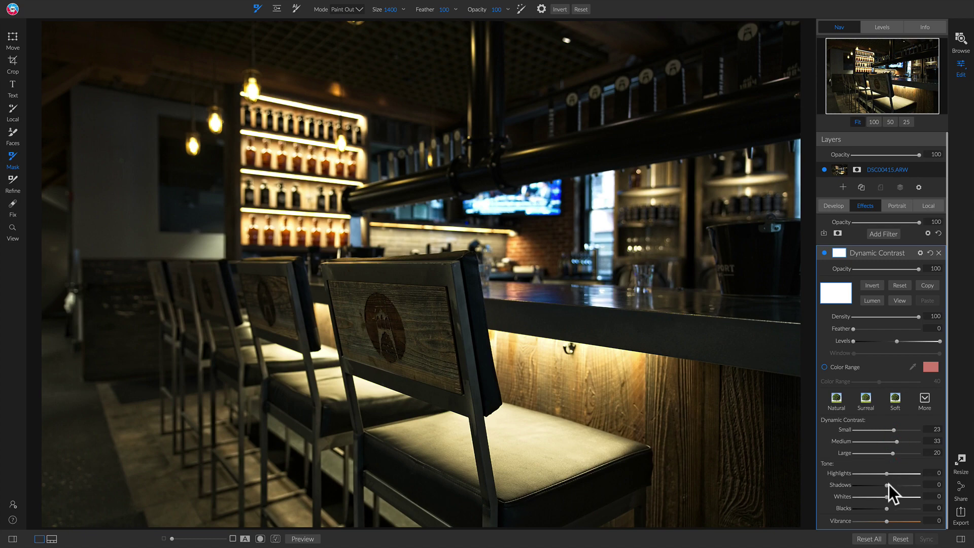
left_click_drag(894, 485, 896, 485)
left_click(862, 286)
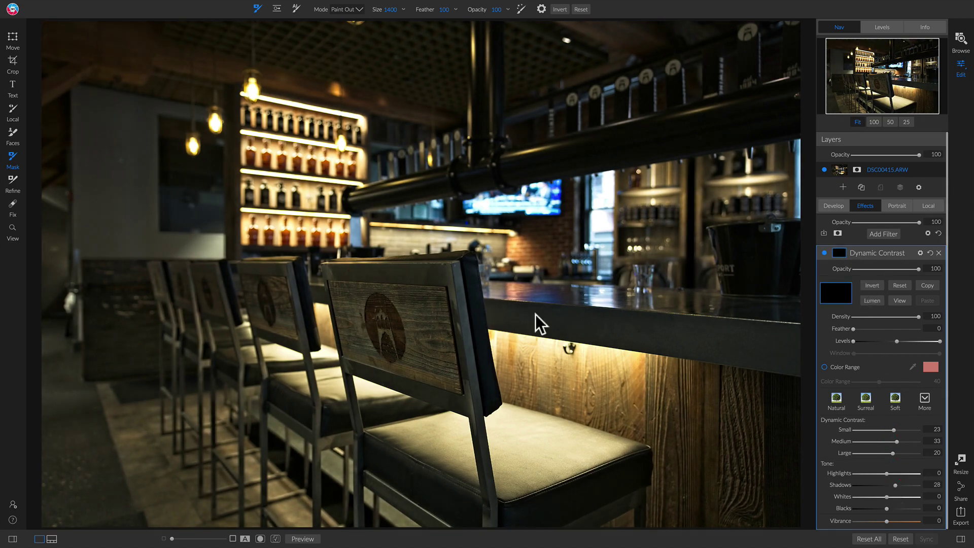
Paint the Dynamic Contrast effect in over the bar stools and their seats with a size 1400 brush.
key("x")
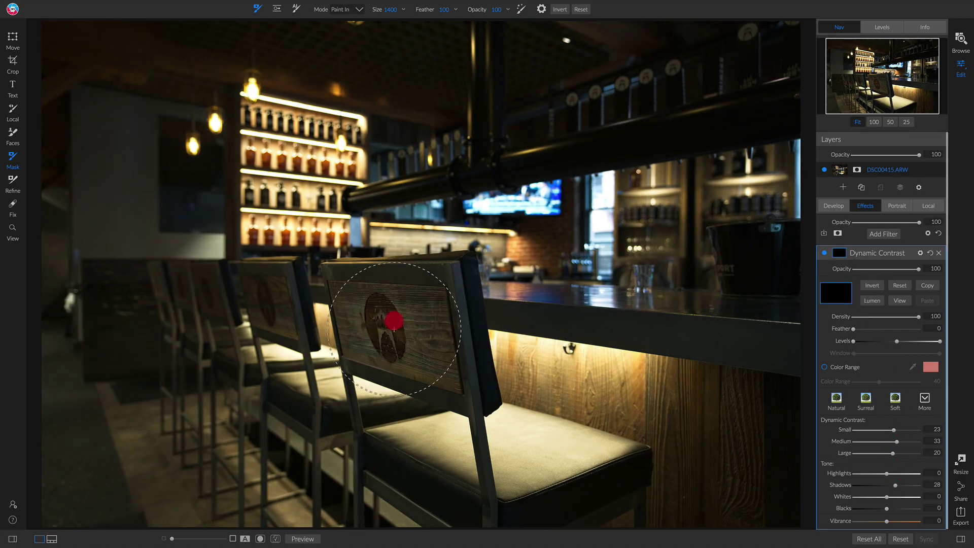
mouse_move(220, 304)
left_mouse_down()
mouse_move(150, 293)
mouse_move(488, 497)
mouse_move(433, 388)
mouse_move(427, 336)
mouse_move(198, 285)
mouse_move(182, 464)
mouse_move(444, 520)
left_mouse_up()
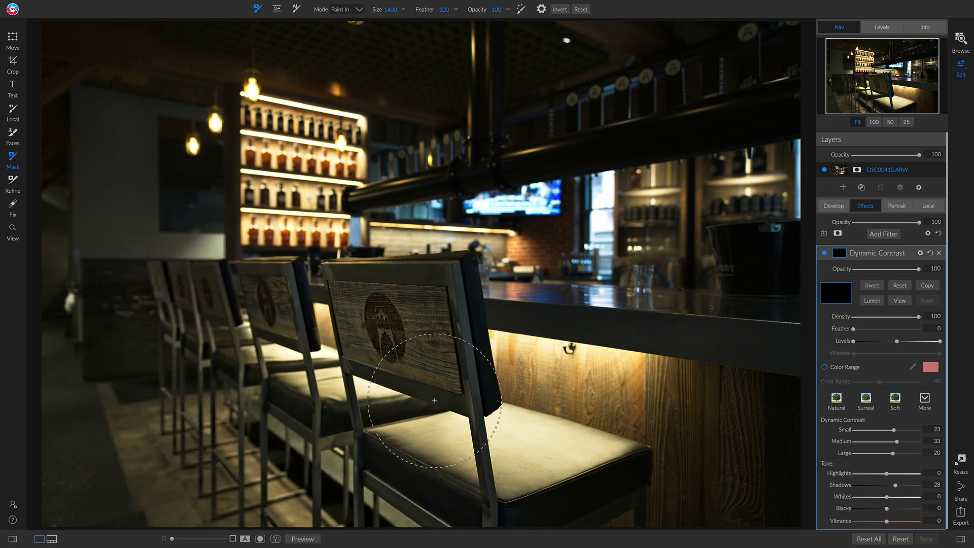
left_click(437, 317)
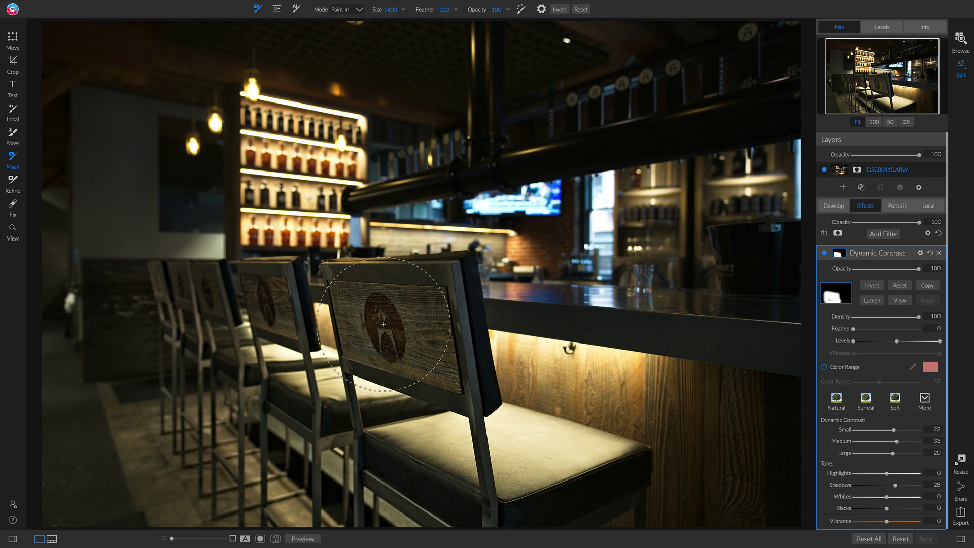
left_click_drag(244, 412, 351, 481)
Add a local adjustment using the copied stool mask, with Exposure 0.55, Contrast -8, Midtones 17 and Shadows 17.
left_click(928, 206)
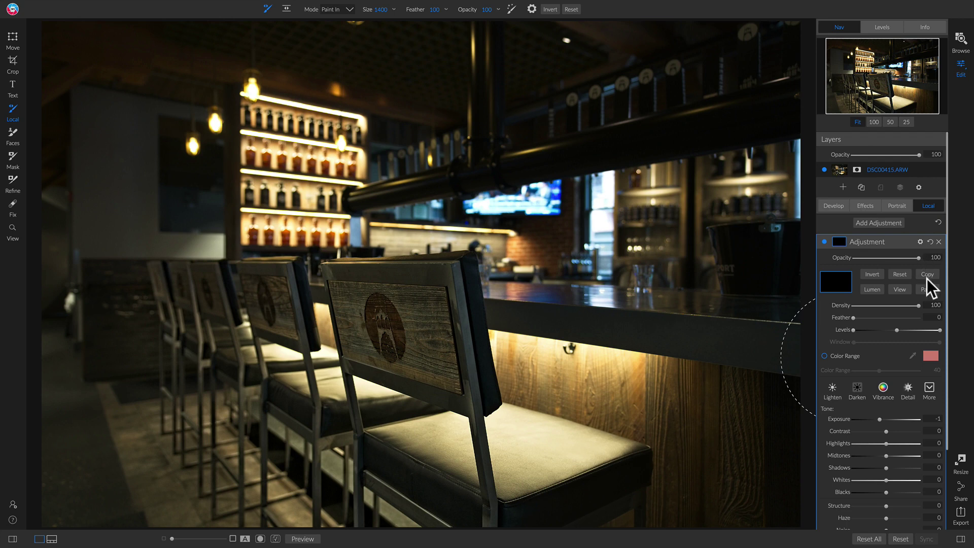
left_click(924, 286)
left_click_drag(886, 420, 891, 467)
scroll(892, 458, "down", 1)
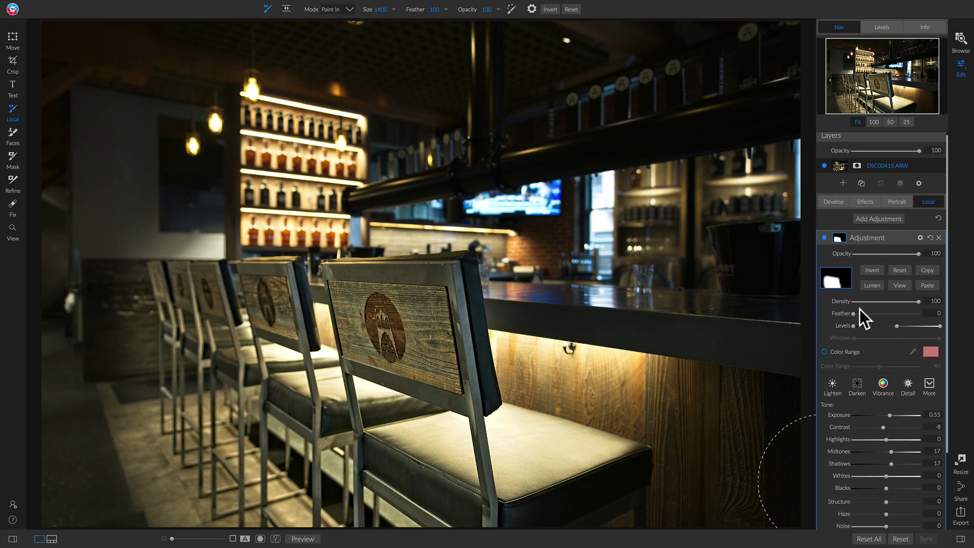
Add a second local adjustment with the Vibrance preset, reset its Exposure to 0 and paste the copied stool mask.
left_click(878, 220)
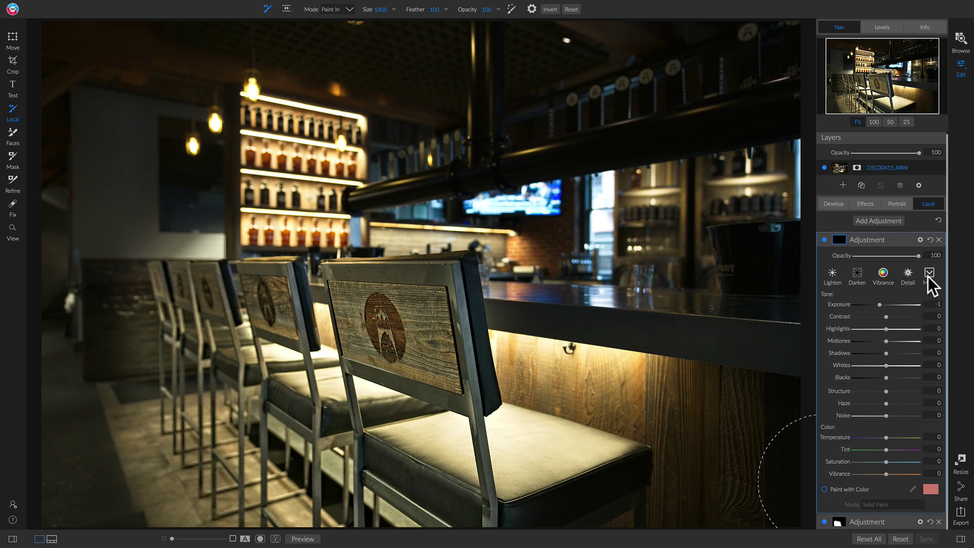
left_click(928, 275)
left_click(884, 275)
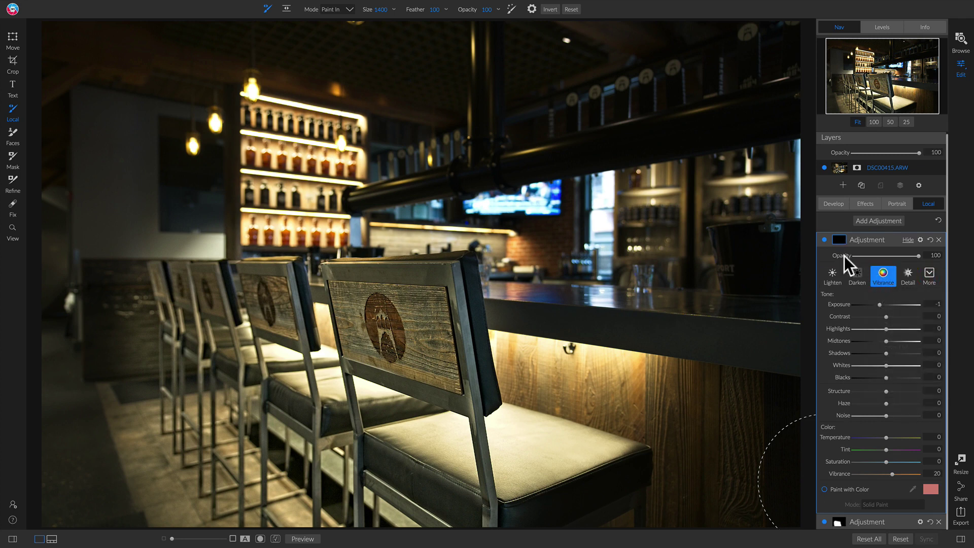
double_click(837, 303)
left_click(839, 240)
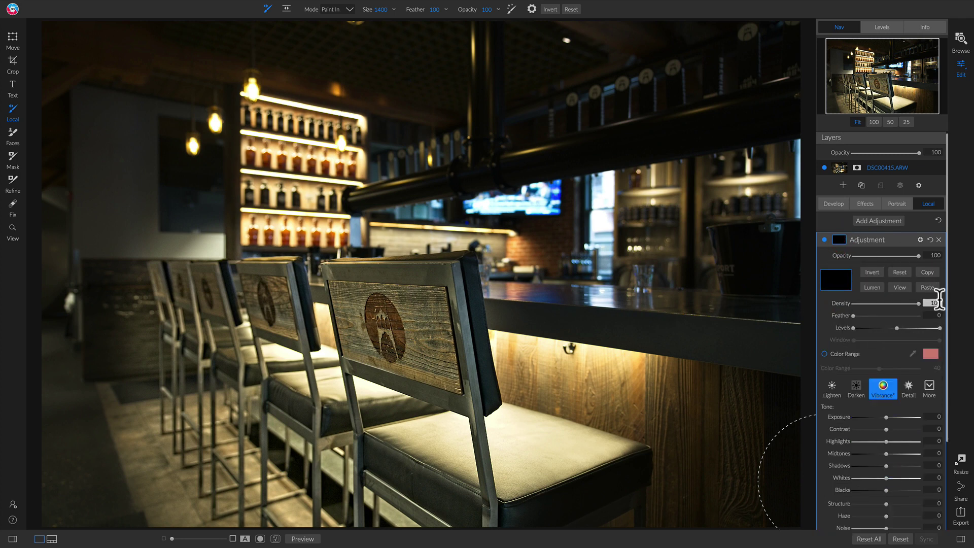
left_click(928, 287)
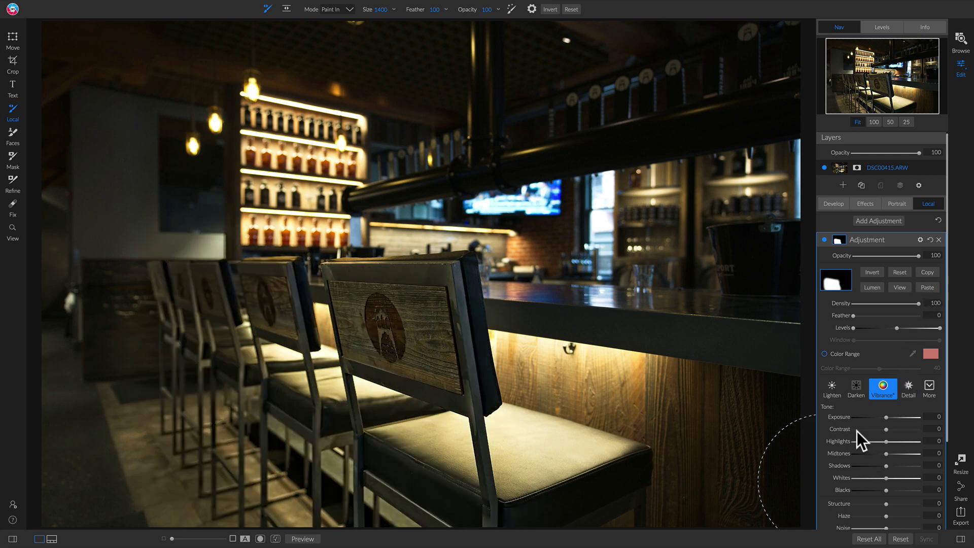
Invert the second adjustment's mask, lower its Exposure to -0.85, and compare the photo before and after.
scroll(857, 431, "down", 3)
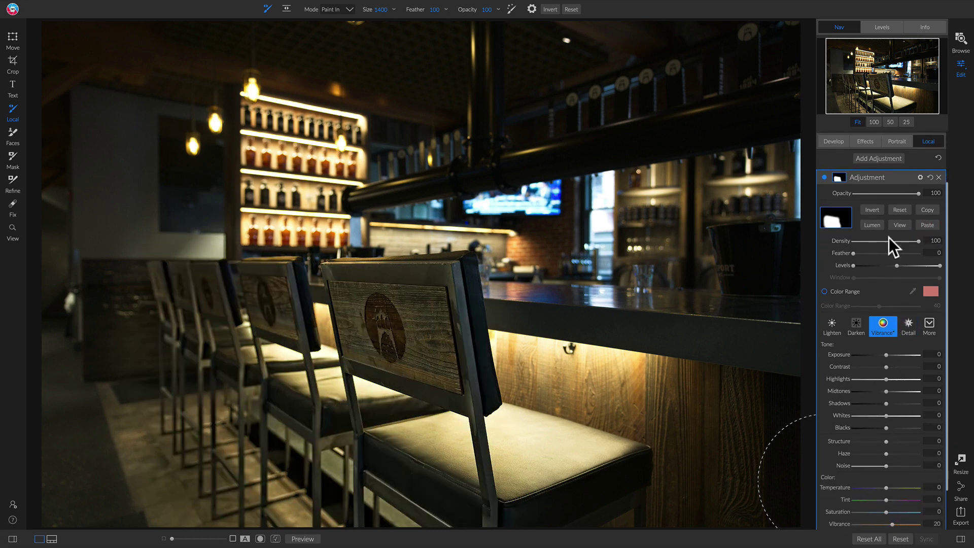
left_click(864, 210)
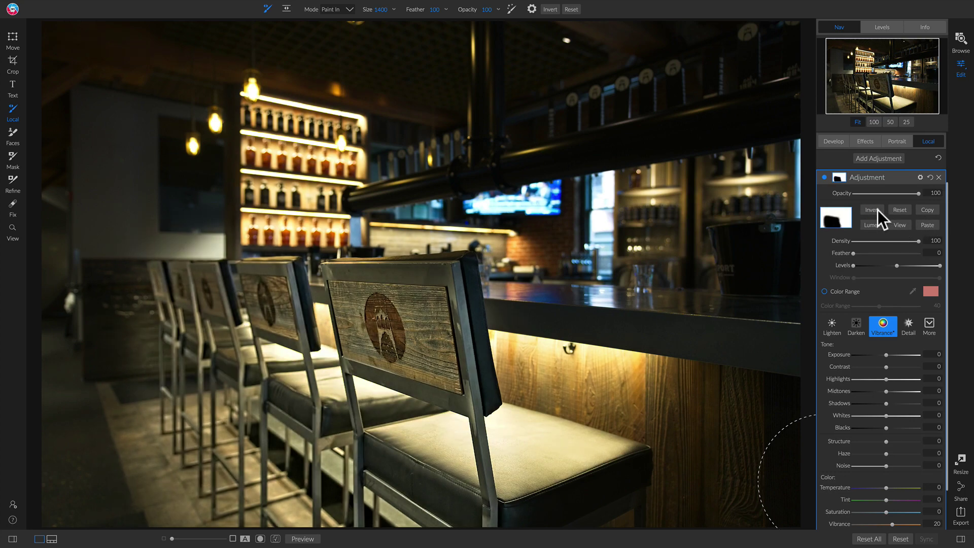
mouse_move(887, 356)
left_mouse_down()
mouse_move(864, 357)
mouse_move(881, 358)
left_mouse_up()
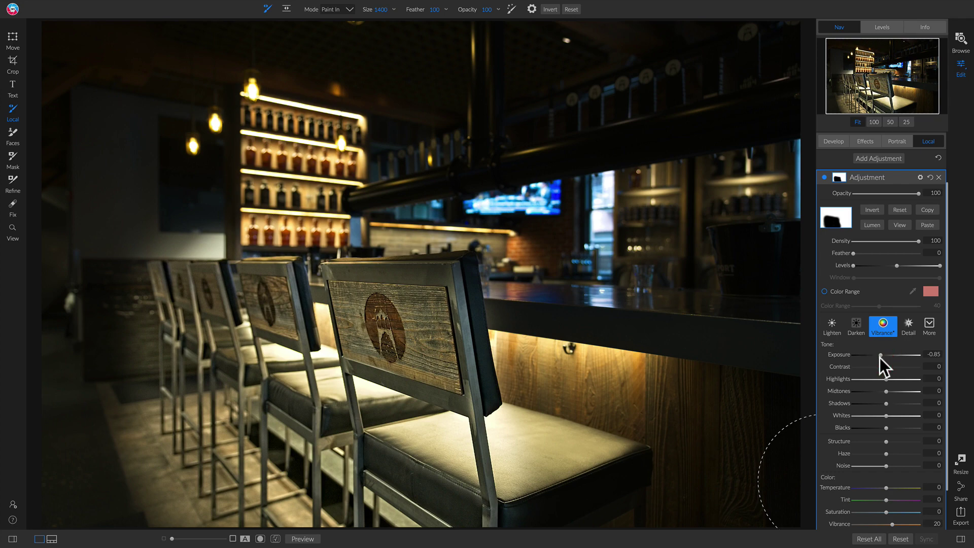
key("backslash")
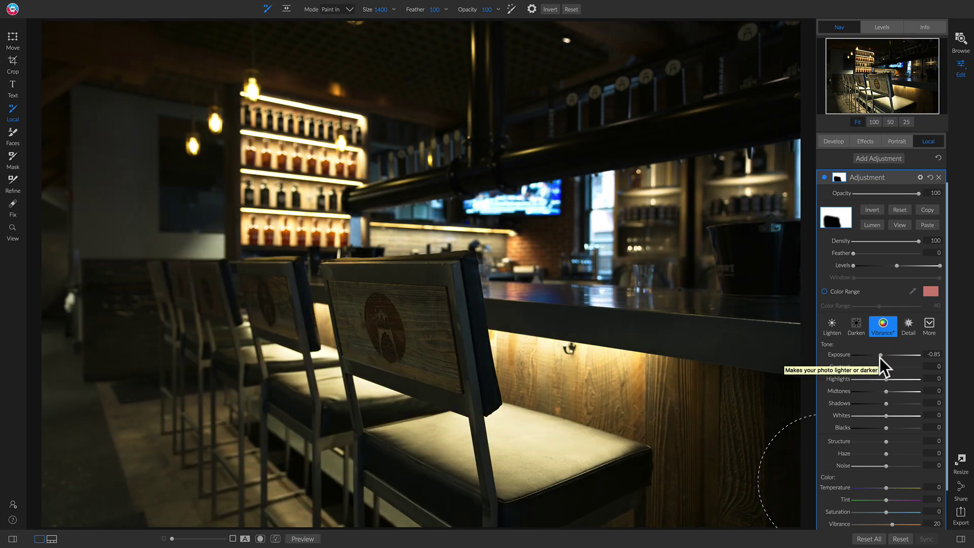
key("backslash")
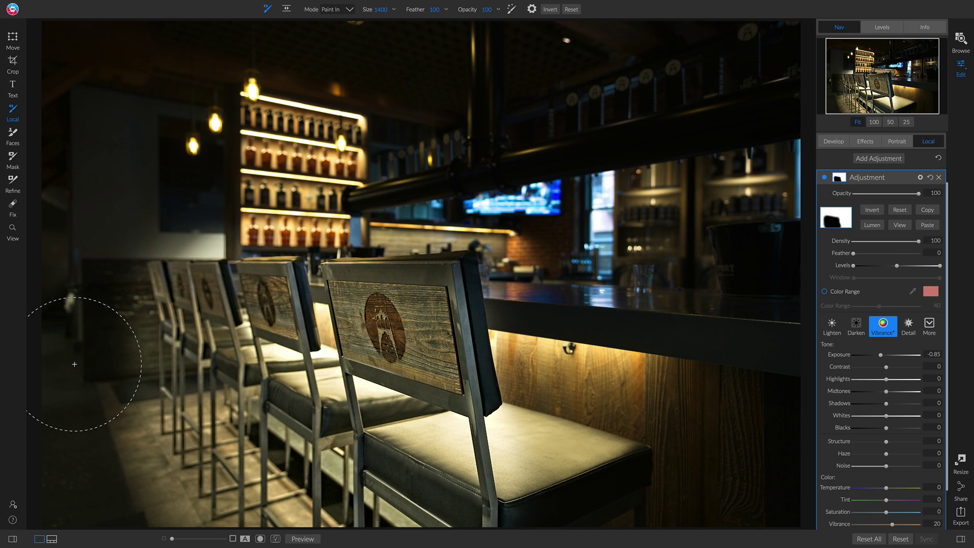
Delete the Dynamic Contrast filter and reset all local adjustments on the bar stool photo.
left_click(869, 141)
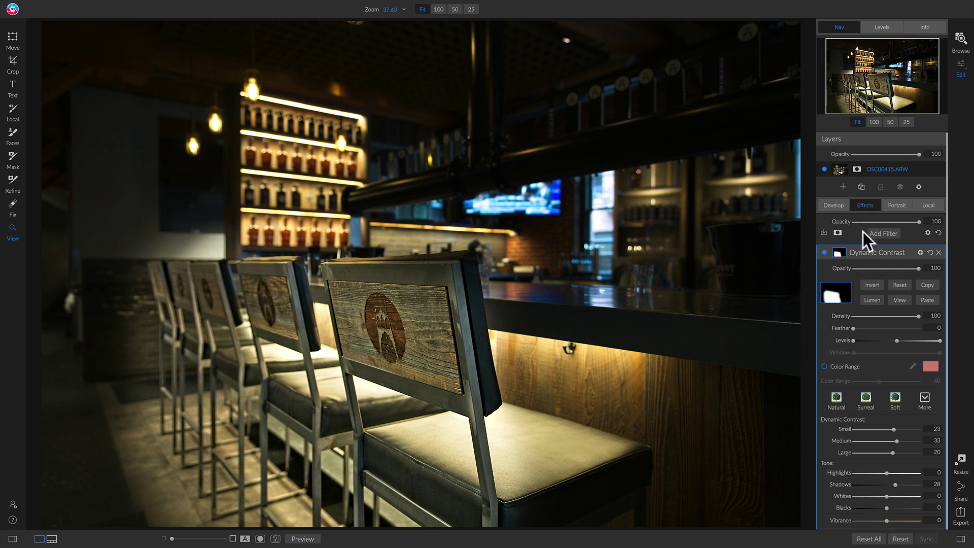
left_click(939, 252)
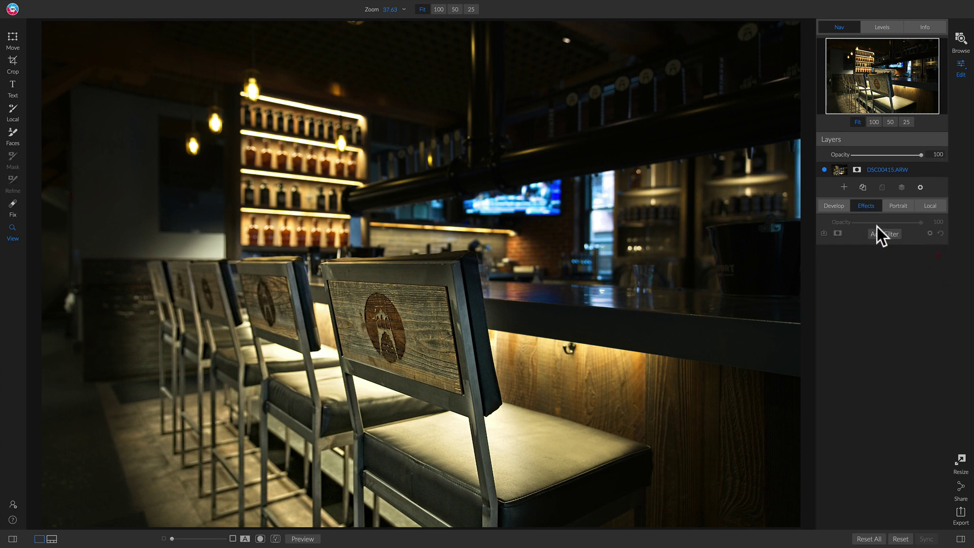
left_click(840, 206)
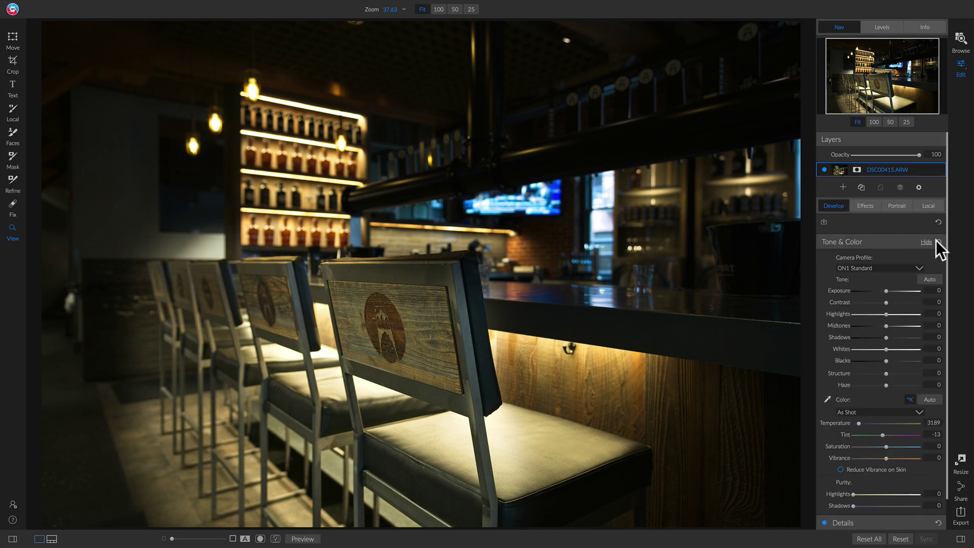
left_click(869, 204)
left_click(925, 206)
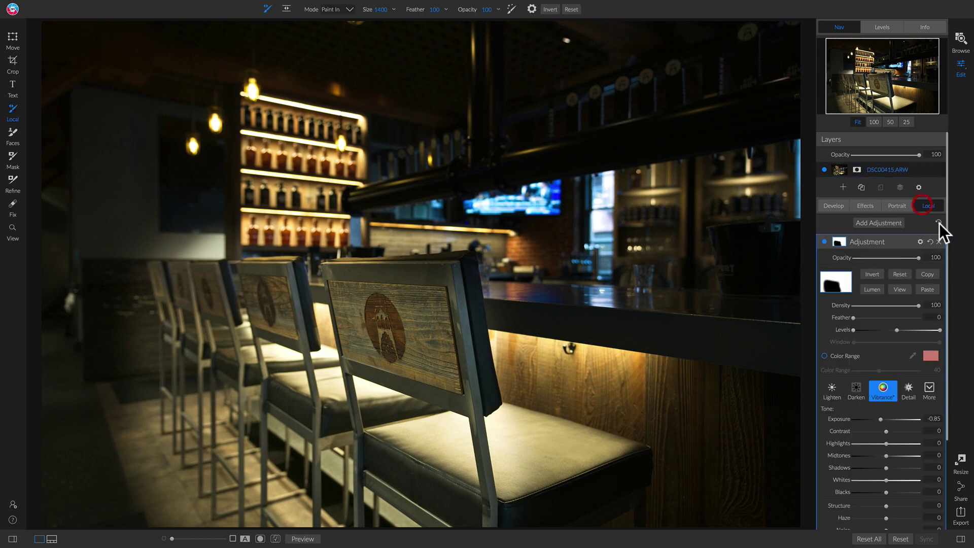
left_click(940, 223)
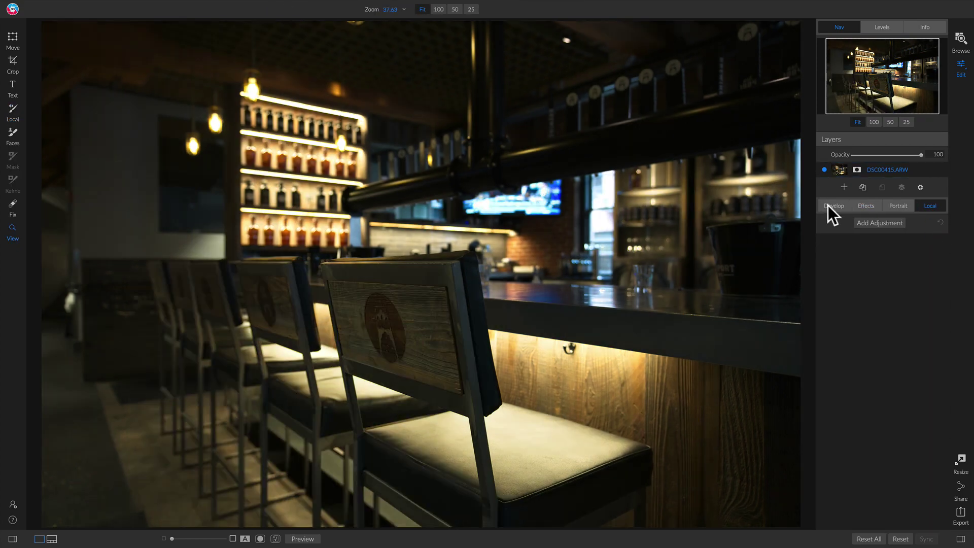
Develop the bar stool photo's tone with Exposure 0.4, Contrast -82, Midtones 8, Shadows 12 and Blacks -12.
left_click(828, 206)
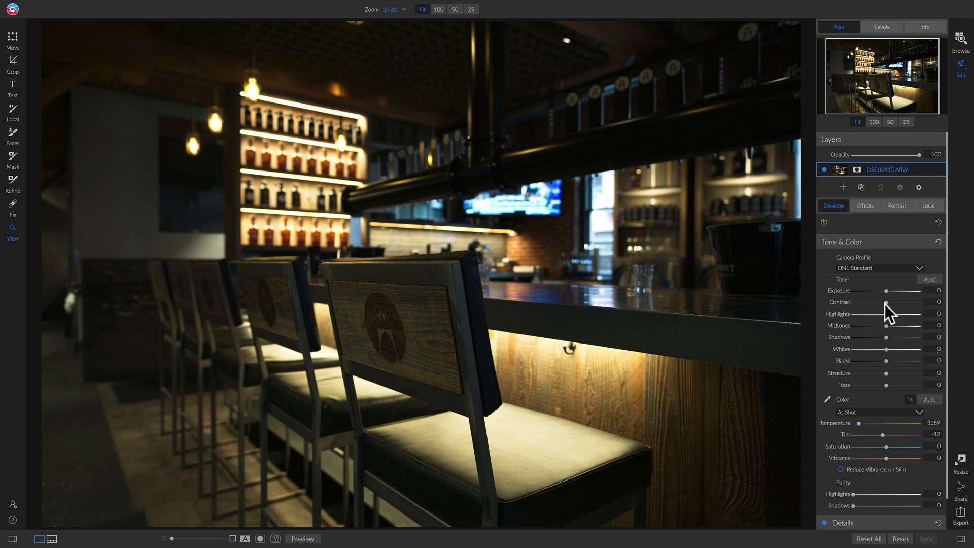
left_click_drag(885, 303, 856, 303)
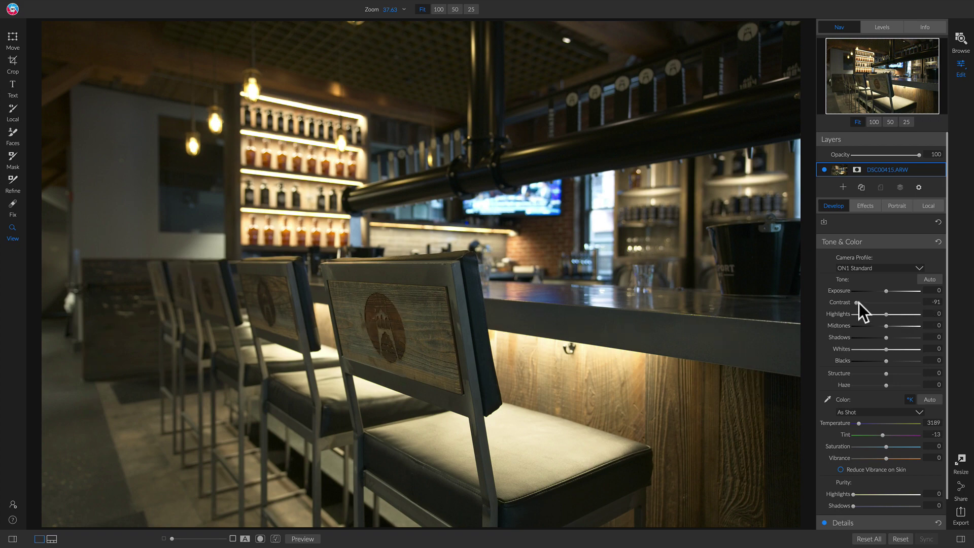
mouse_move(857, 303)
left_mouse_down()
mouse_move(915, 305)
mouse_move(858, 305)
left_mouse_up()
left_click(887, 292)
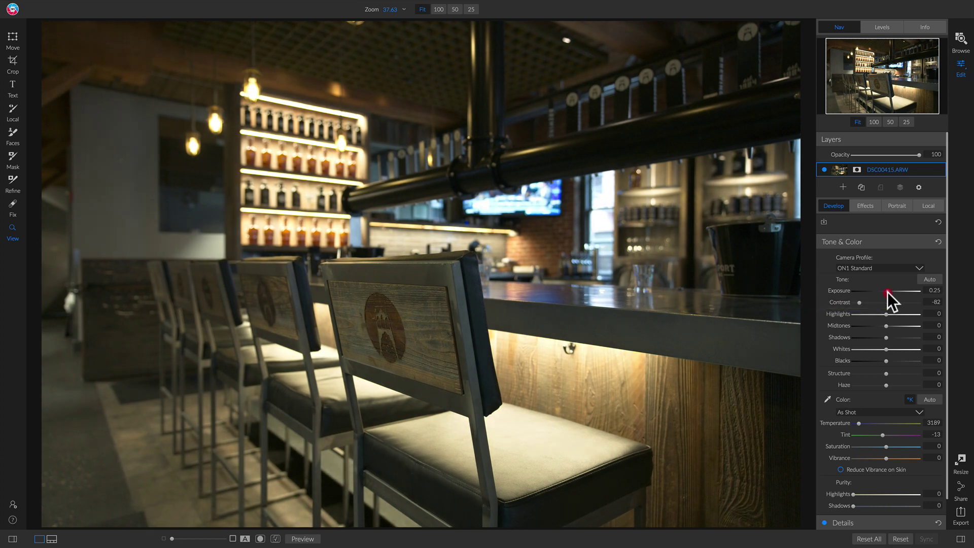
left_click(887, 292)
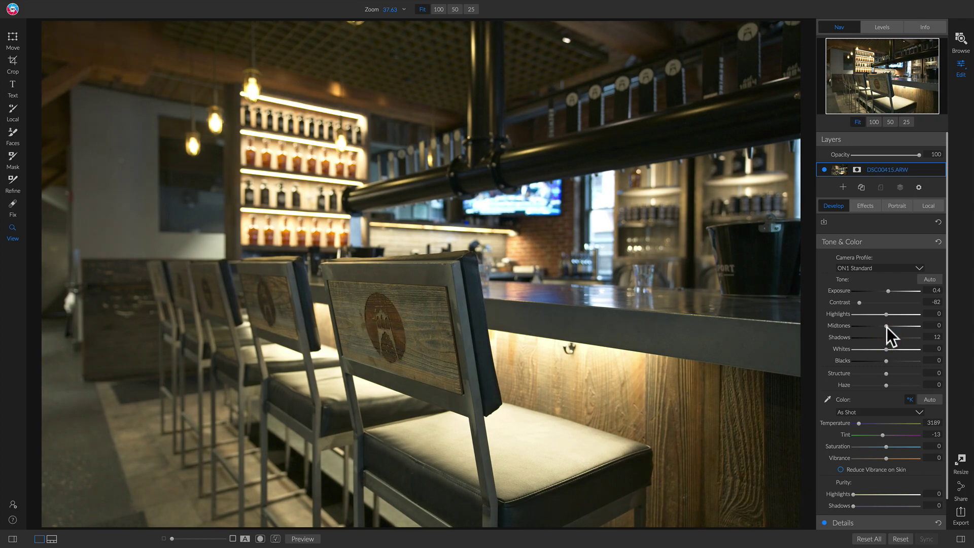
mouse_move(886, 326)
left_mouse_down()
mouse_move(871, 326)
mouse_move(888, 326)
left_mouse_up()
left_click_drag(884, 361, 881, 361)
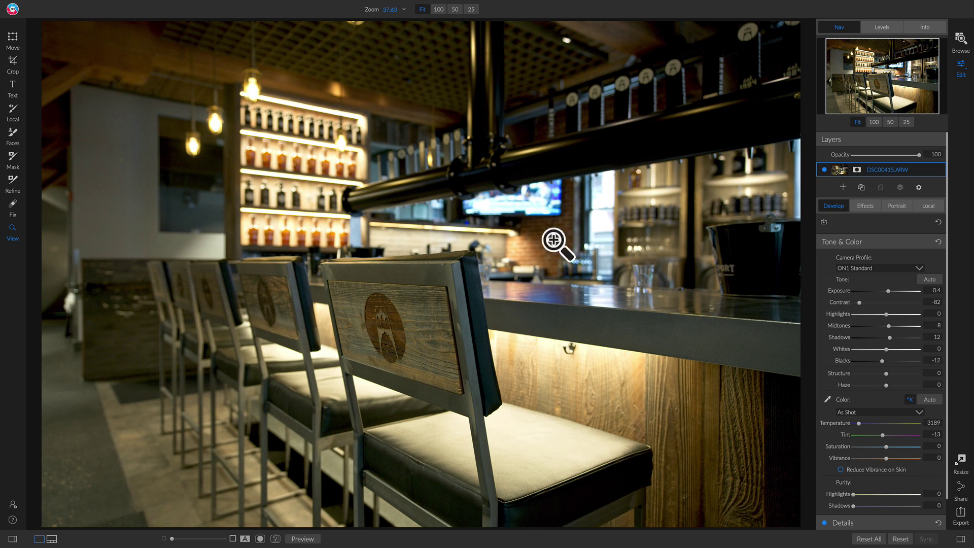
left_click(870, 204)
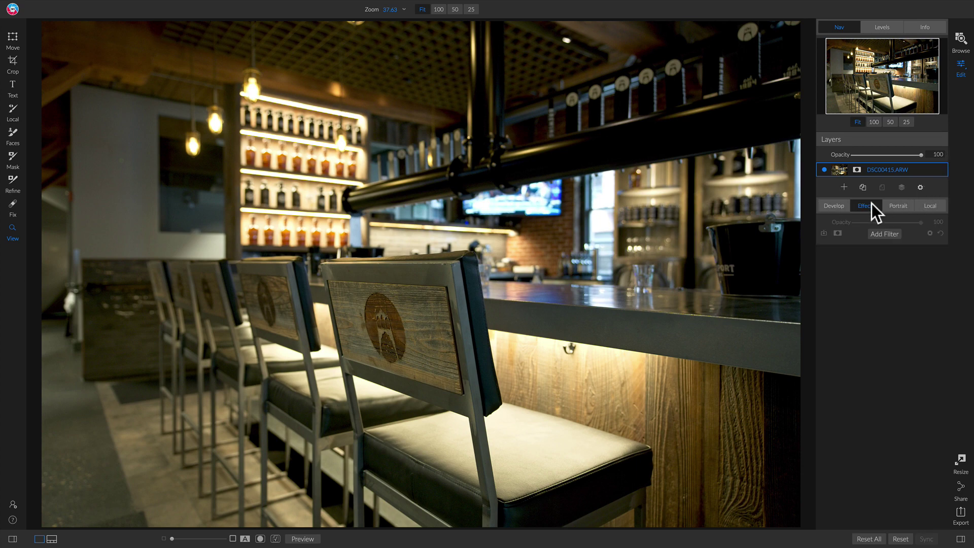
left_click(881, 229)
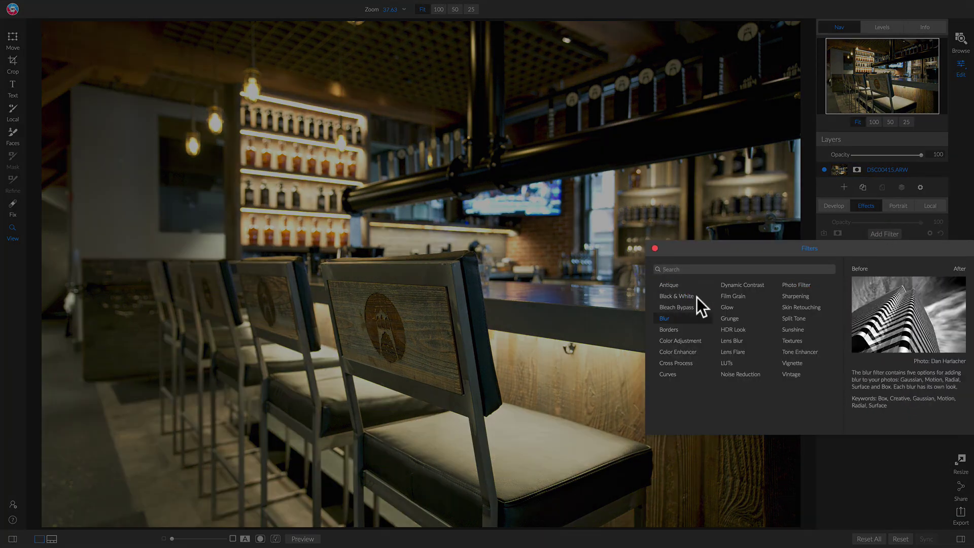
left_click(655, 249)
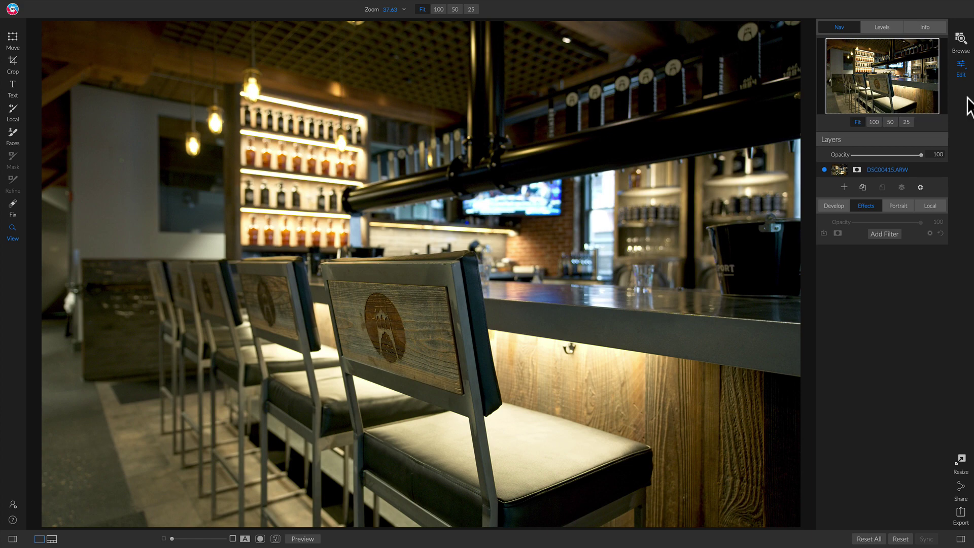
Return to the Interiors & Architecture album and open the wide bar photo DSC00349.ARW for editing.
left_click(961, 41)
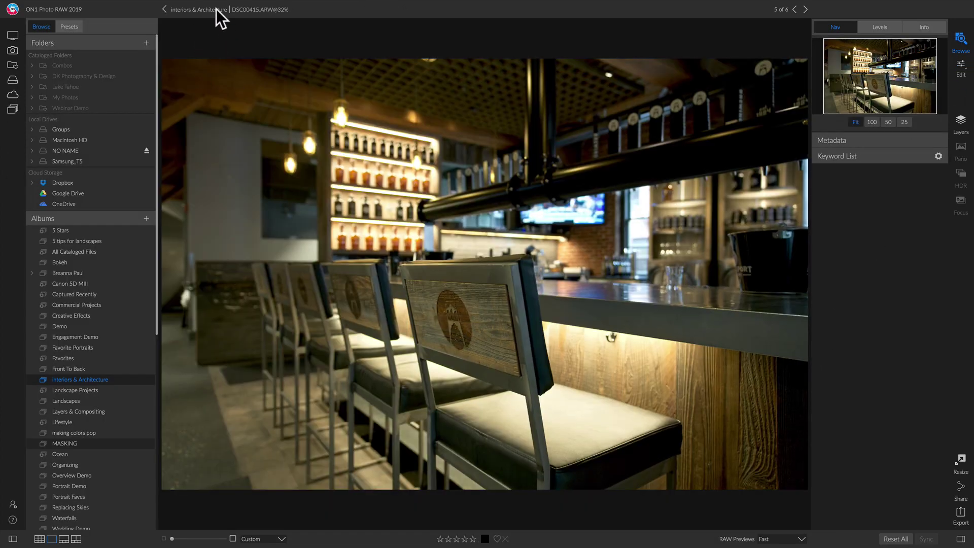
left_click(216, 10)
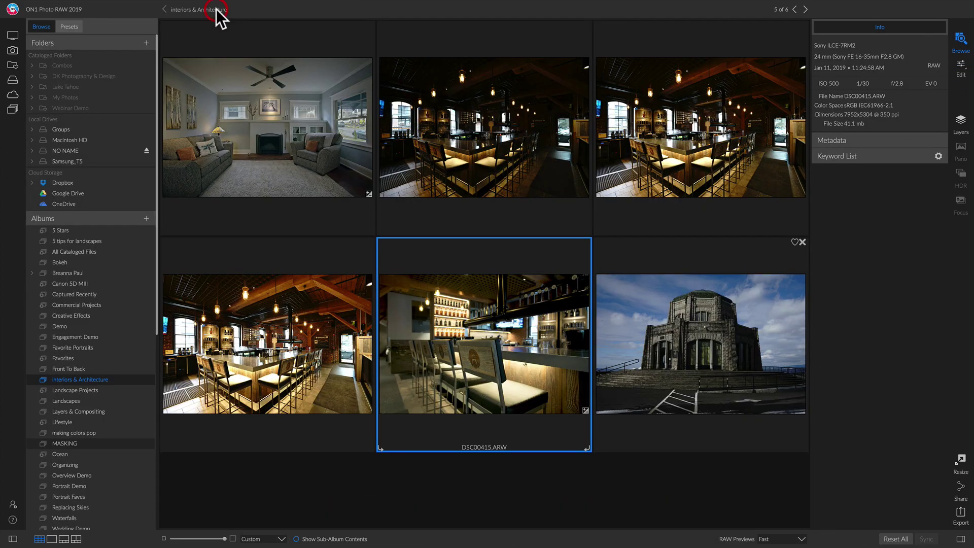
left_click(697, 152)
left_click(963, 69)
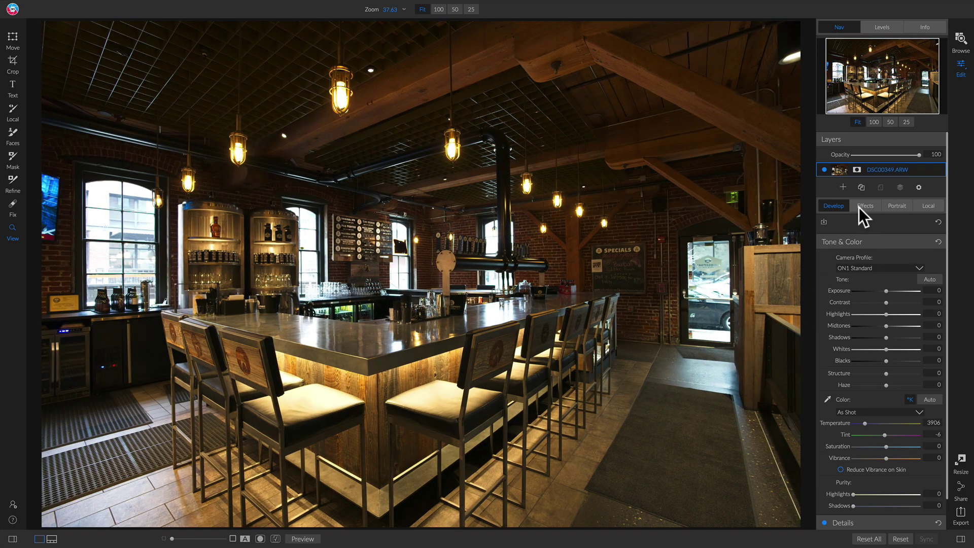
Add a Color Adjustment filter, try its Fall preset, and reset the filter's settings.
left_click(864, 206)
left_click(886, 236)
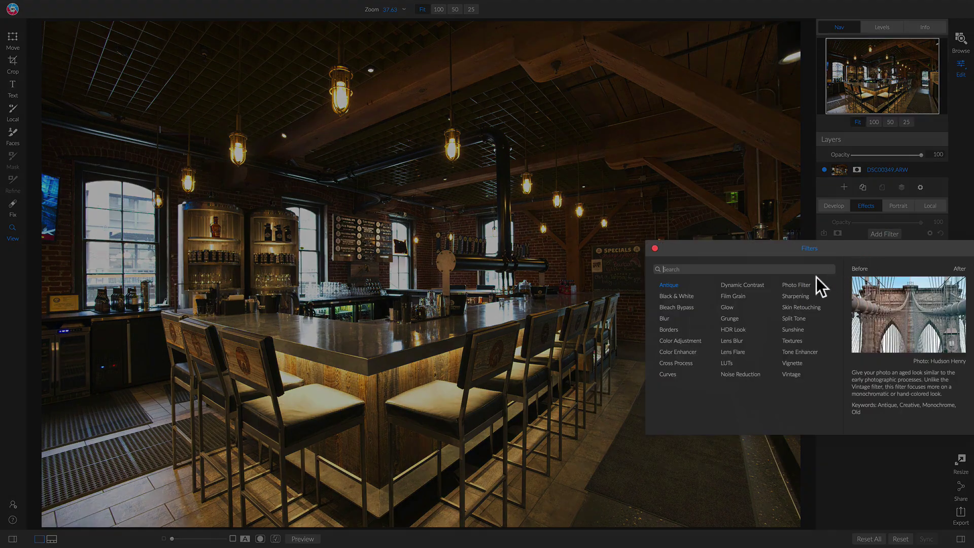
left_click(683, 340)
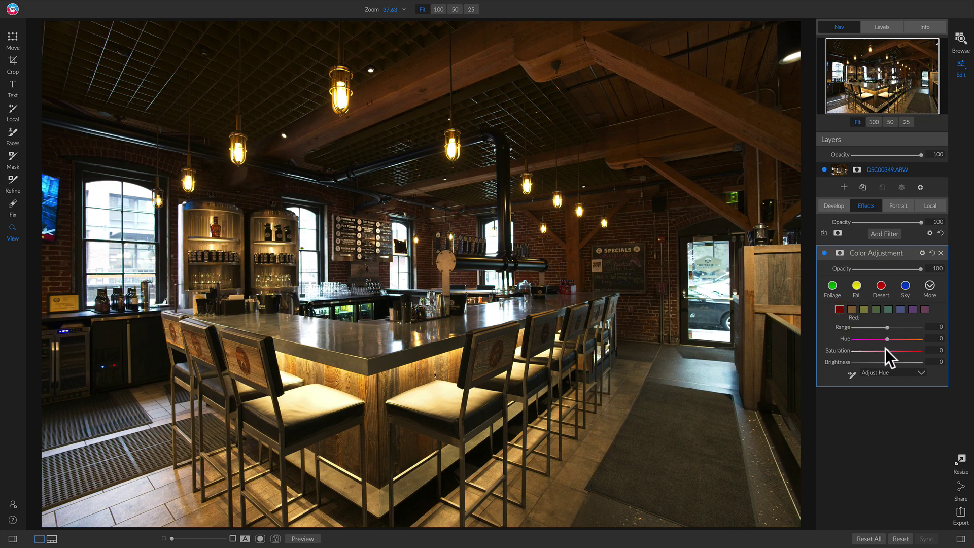
left_click(860, 295)
left_click(930, 253)
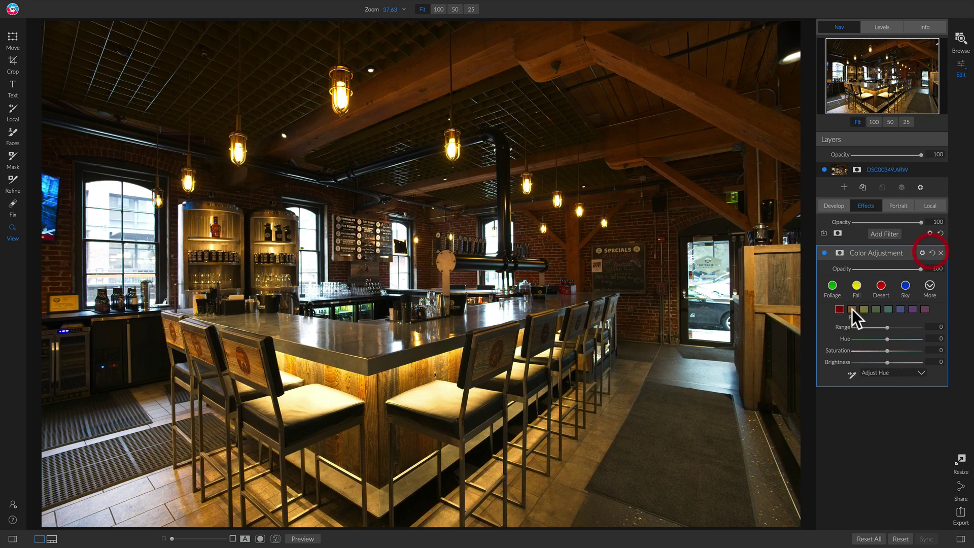
Set the yellows' Saturation to -28, and the oranges to Hue 10, Saturation -40 and Brightness 12.
left_click_drag(888, 350, 874, 330)
left_click(864, 309)
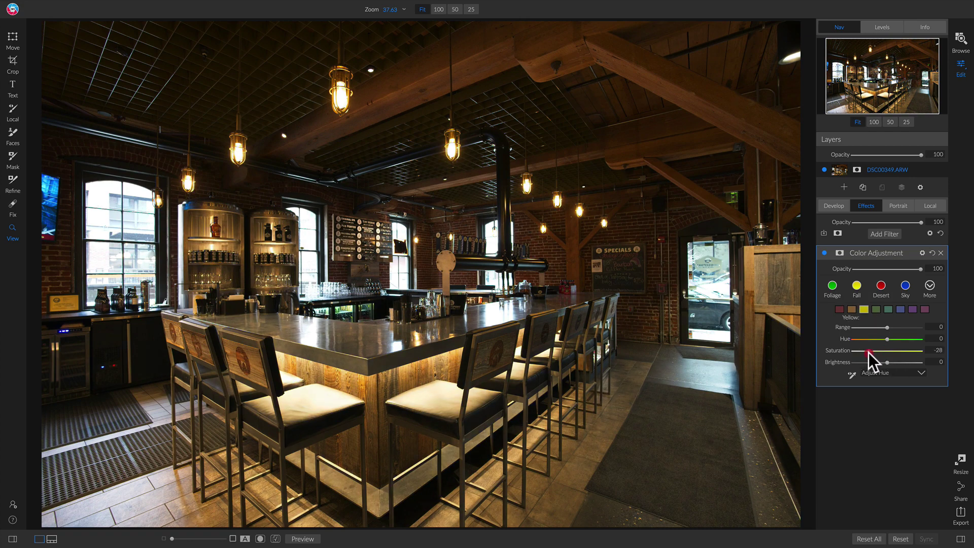
left_click(852, 309)
mouse_move(887, 350)
left_mouse_down()
mouse_move(863, 351)
mouse_move(897, 339)
mouse_move(864, 342)
mouse_move(882, 340)
mouse_move(897, 362)
left_mouse_up()
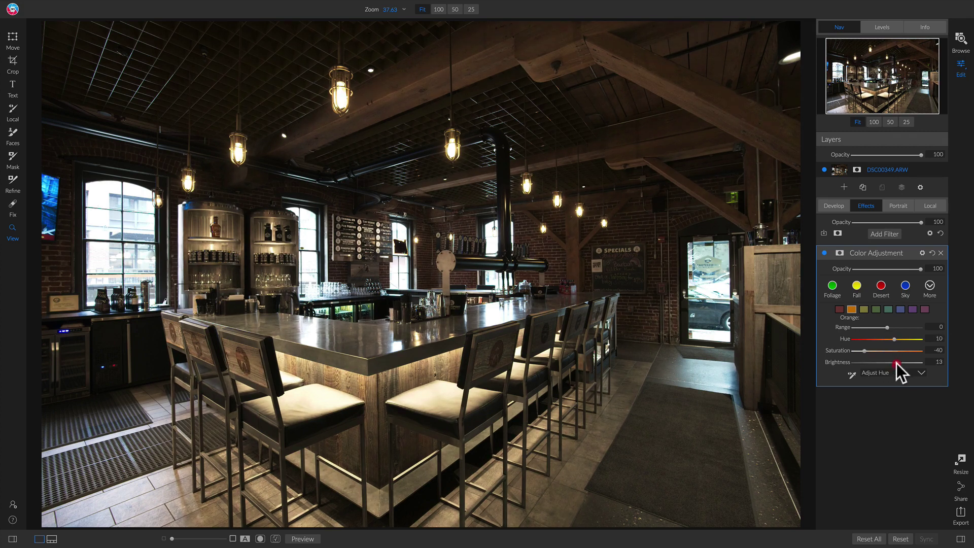
Raise the wide bar photo's overall Exposure to 1 in its Develop settings.
left_click(839, 208)
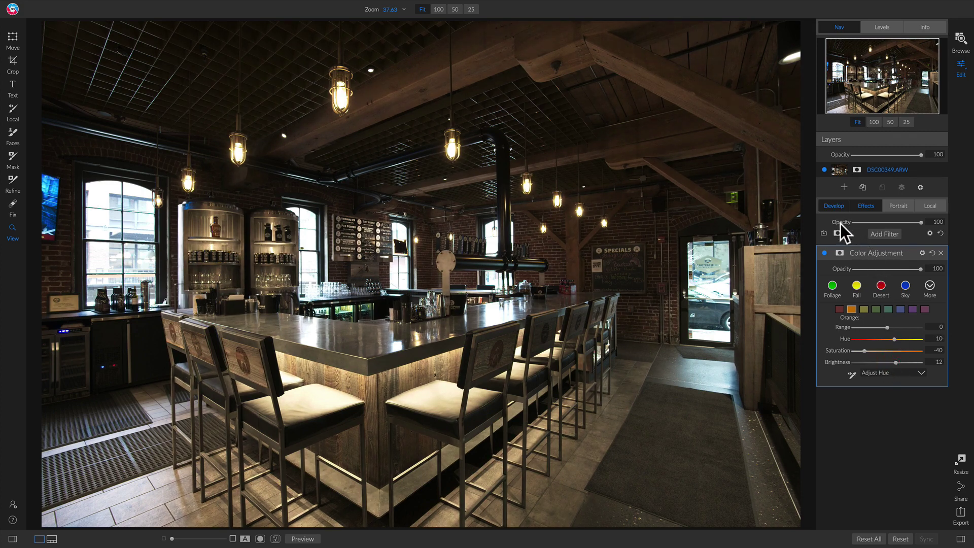
left_click_drag(887, 291, 891, 291)
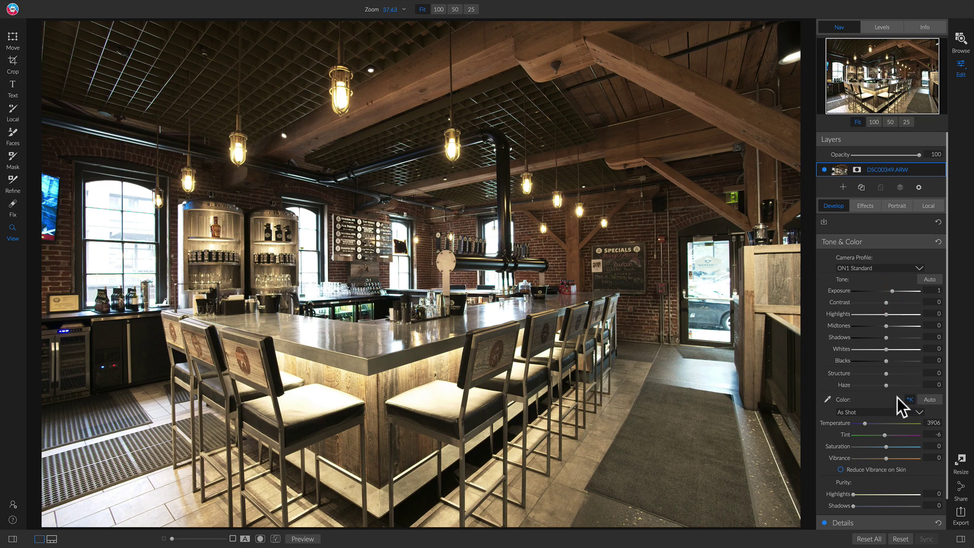
In the Color Adjustment filter, set the reds' Saturation to -11 and the greens' Saturation to -13.
left_click(864, 207)
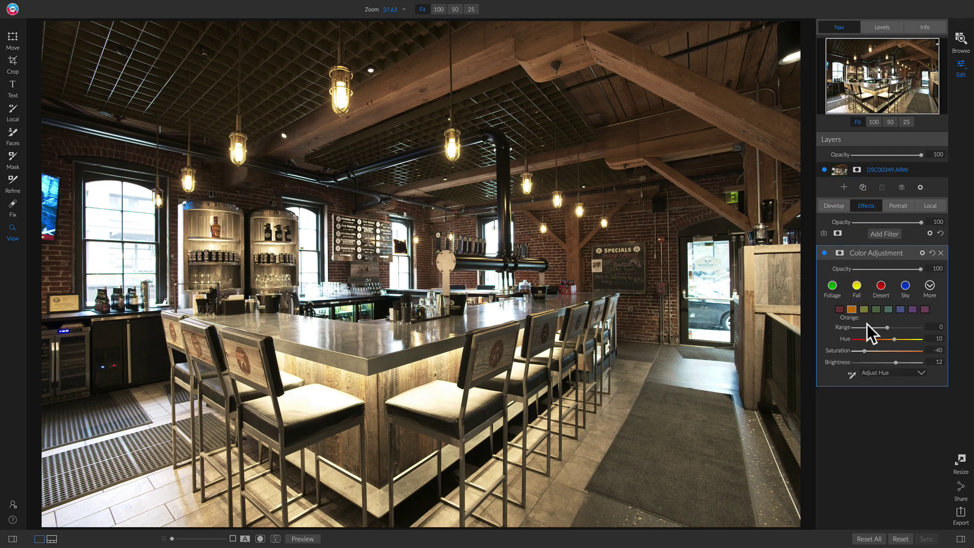
left_click(839, 309)
left_click_drag(876, 350, 880, 351)
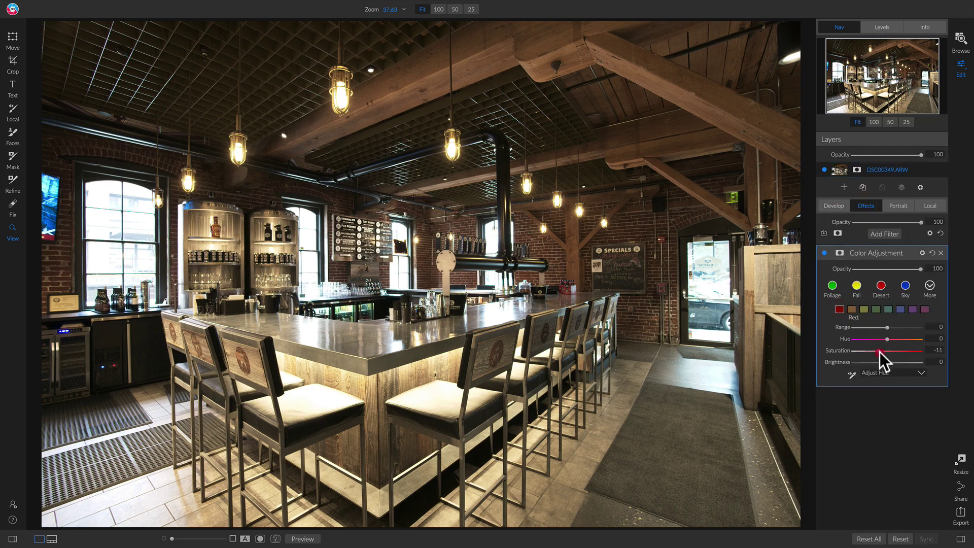
left_click(853, 309)
left_click(875, 309)
left_click_drag(878, 350, 877, 351)
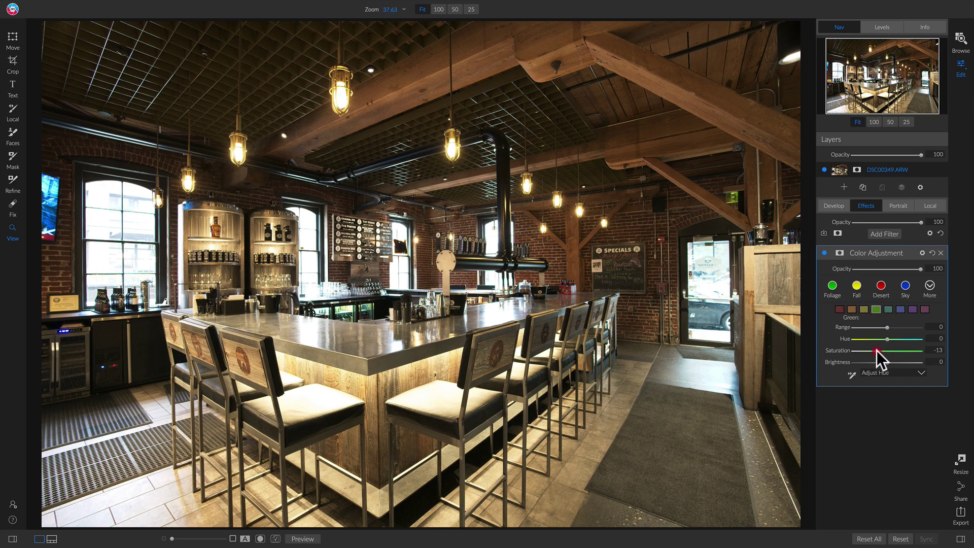